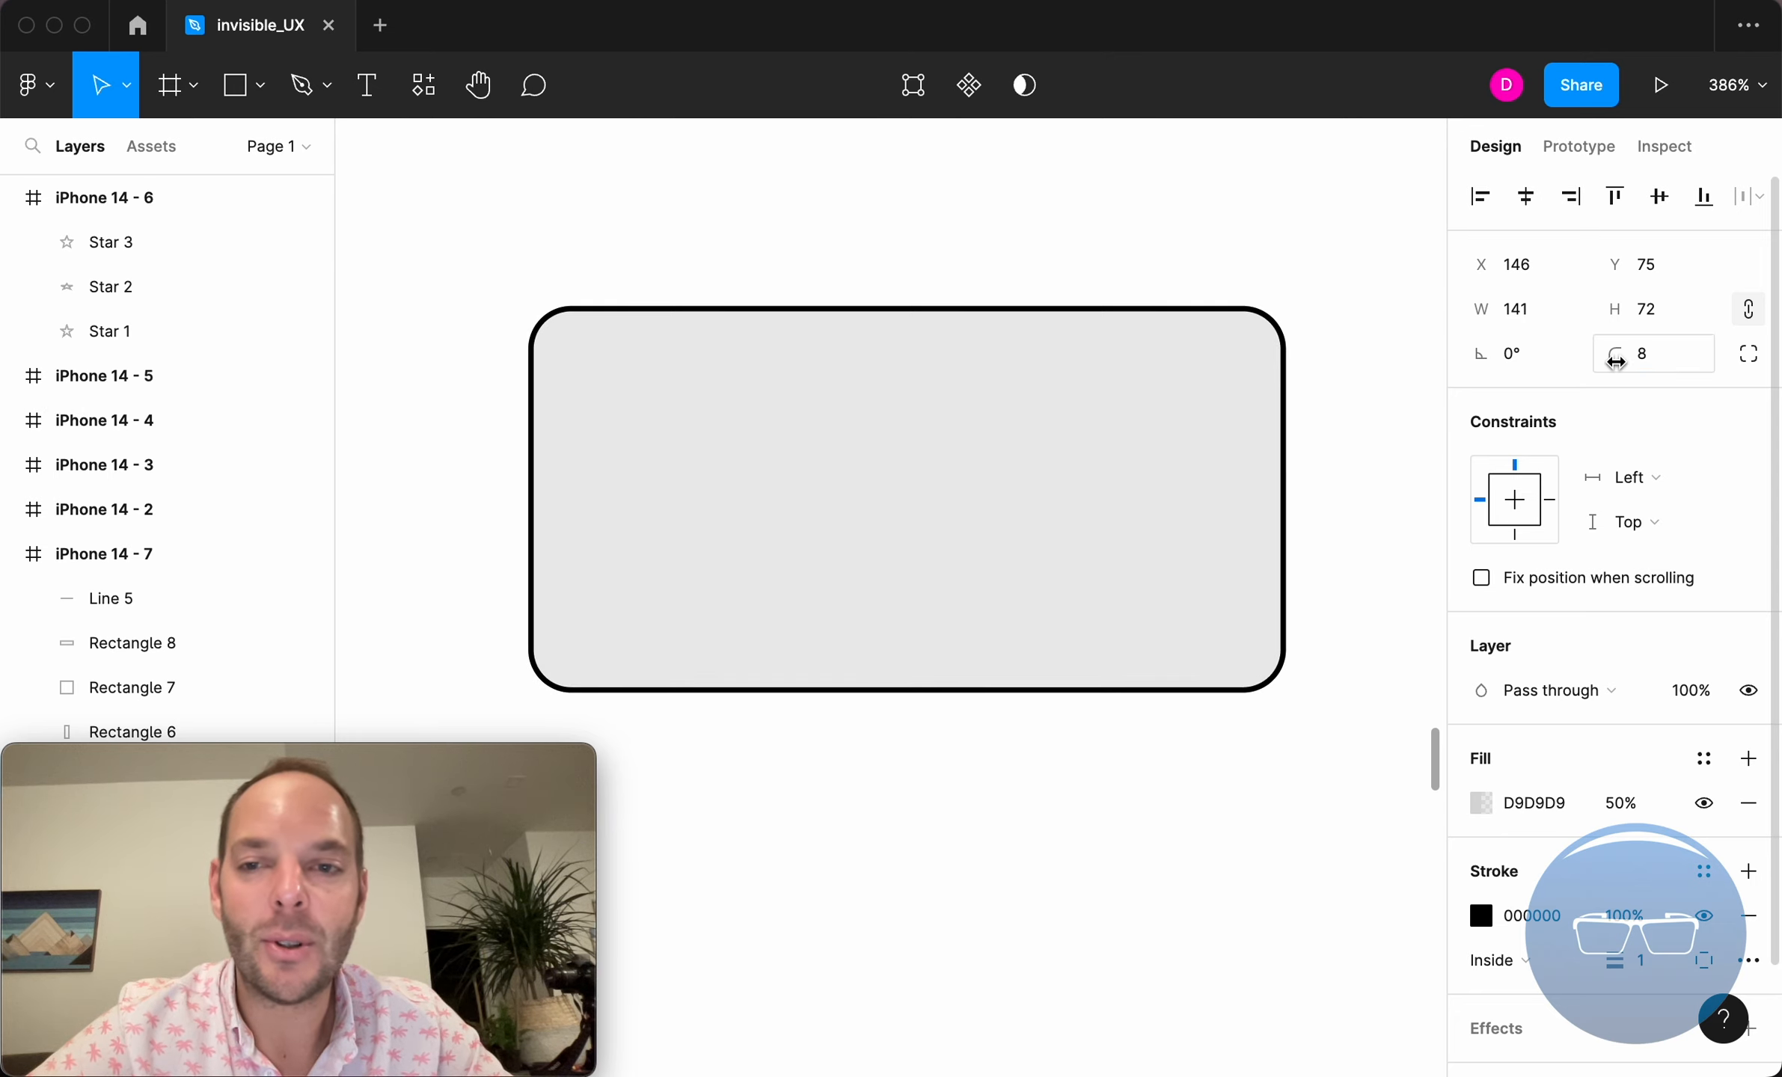
Round the rectangle's corners with a radius of 14 and fine-tune it to 13.
left_click_drag(1616, 353, 1528, 366)
scroll(1122, 326, "down", 5)
scroll(1197, 331, "up", 2)
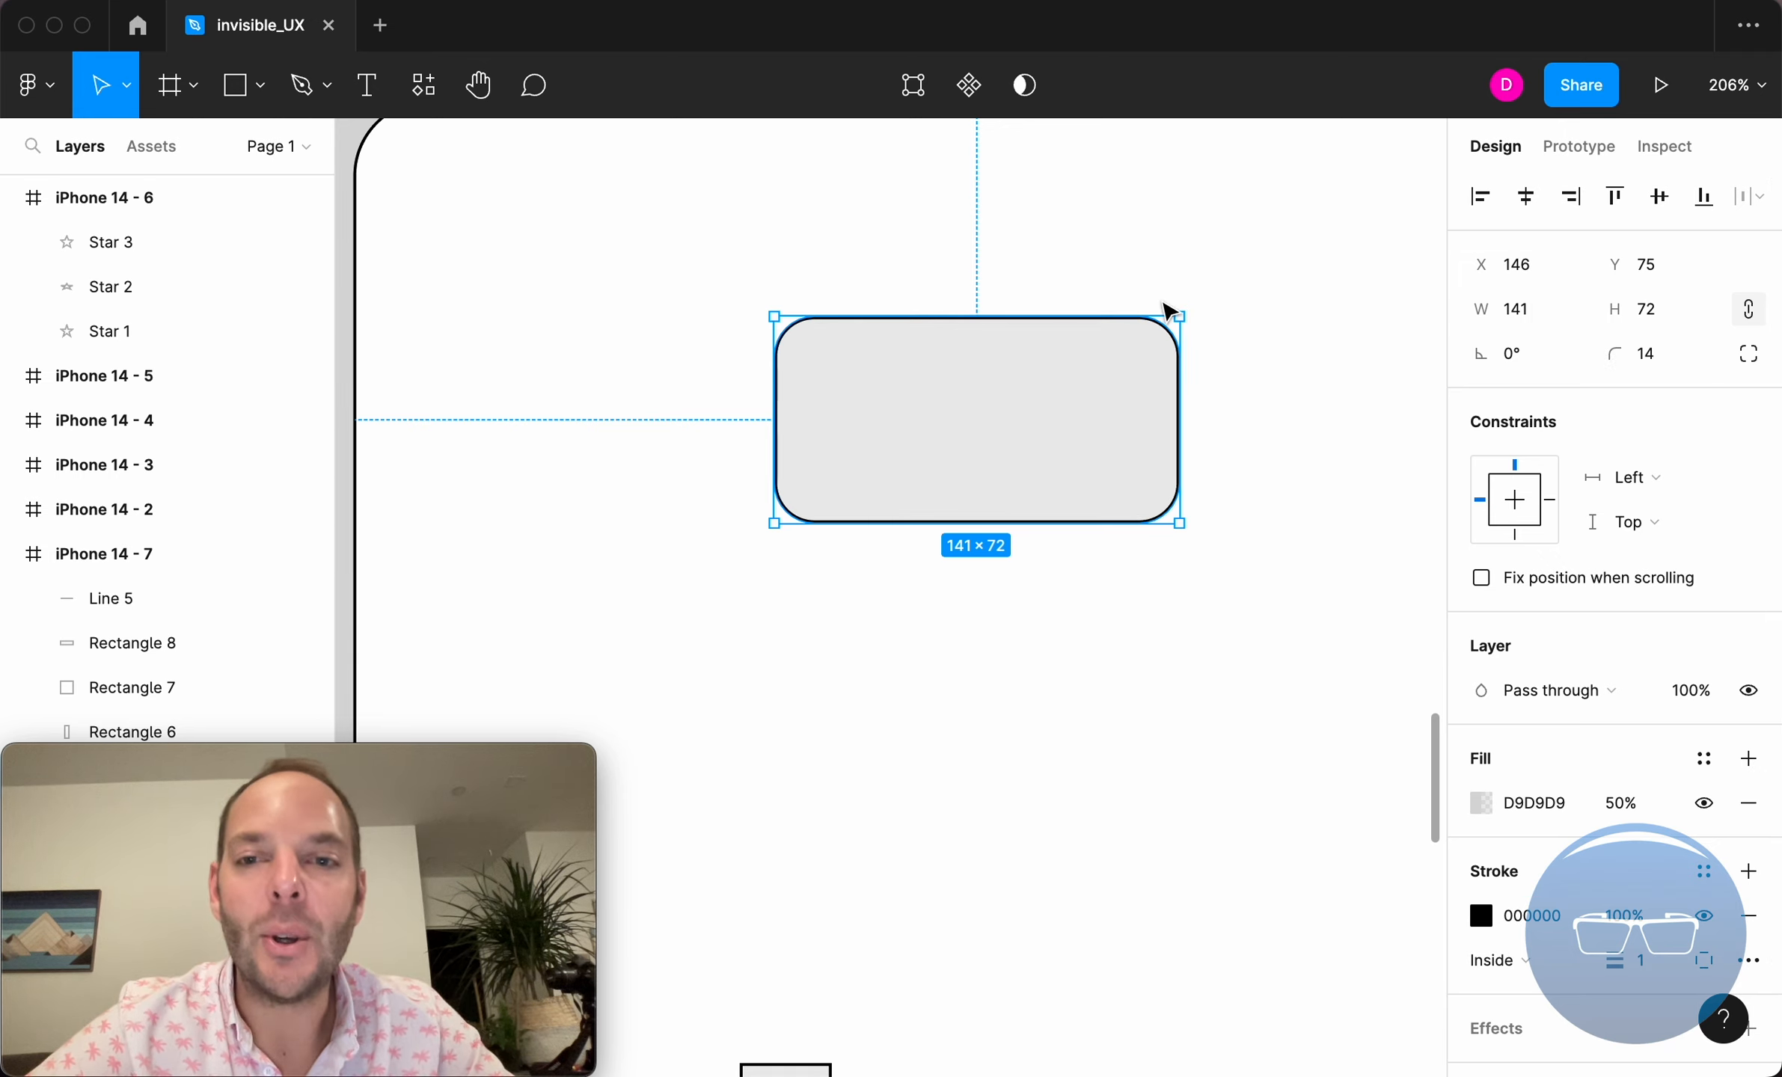
mouse_move(1620, 360)
left_mouse_down()
mouse_move(1639, 369)
mouse_move(1589, 382)
mouse_move(1583, 351)
mouse_move(1760, 367)
mouse_move(206, 374)
mouse_move(1265, 522)
mouse_move(575, 391)
mouse_move(1046, 352)
mouse_move(23, 421)
mouse_move(1120, 530)
mouse_move(892, 546)
mouse_move(792, 529)
mouse_move(1286, 475)
mouse_move(1625, 353)
mouse_move(1686, 354)
mouse_move(86, 349)
mouse_move(1618, 354)
left_mouse_up()
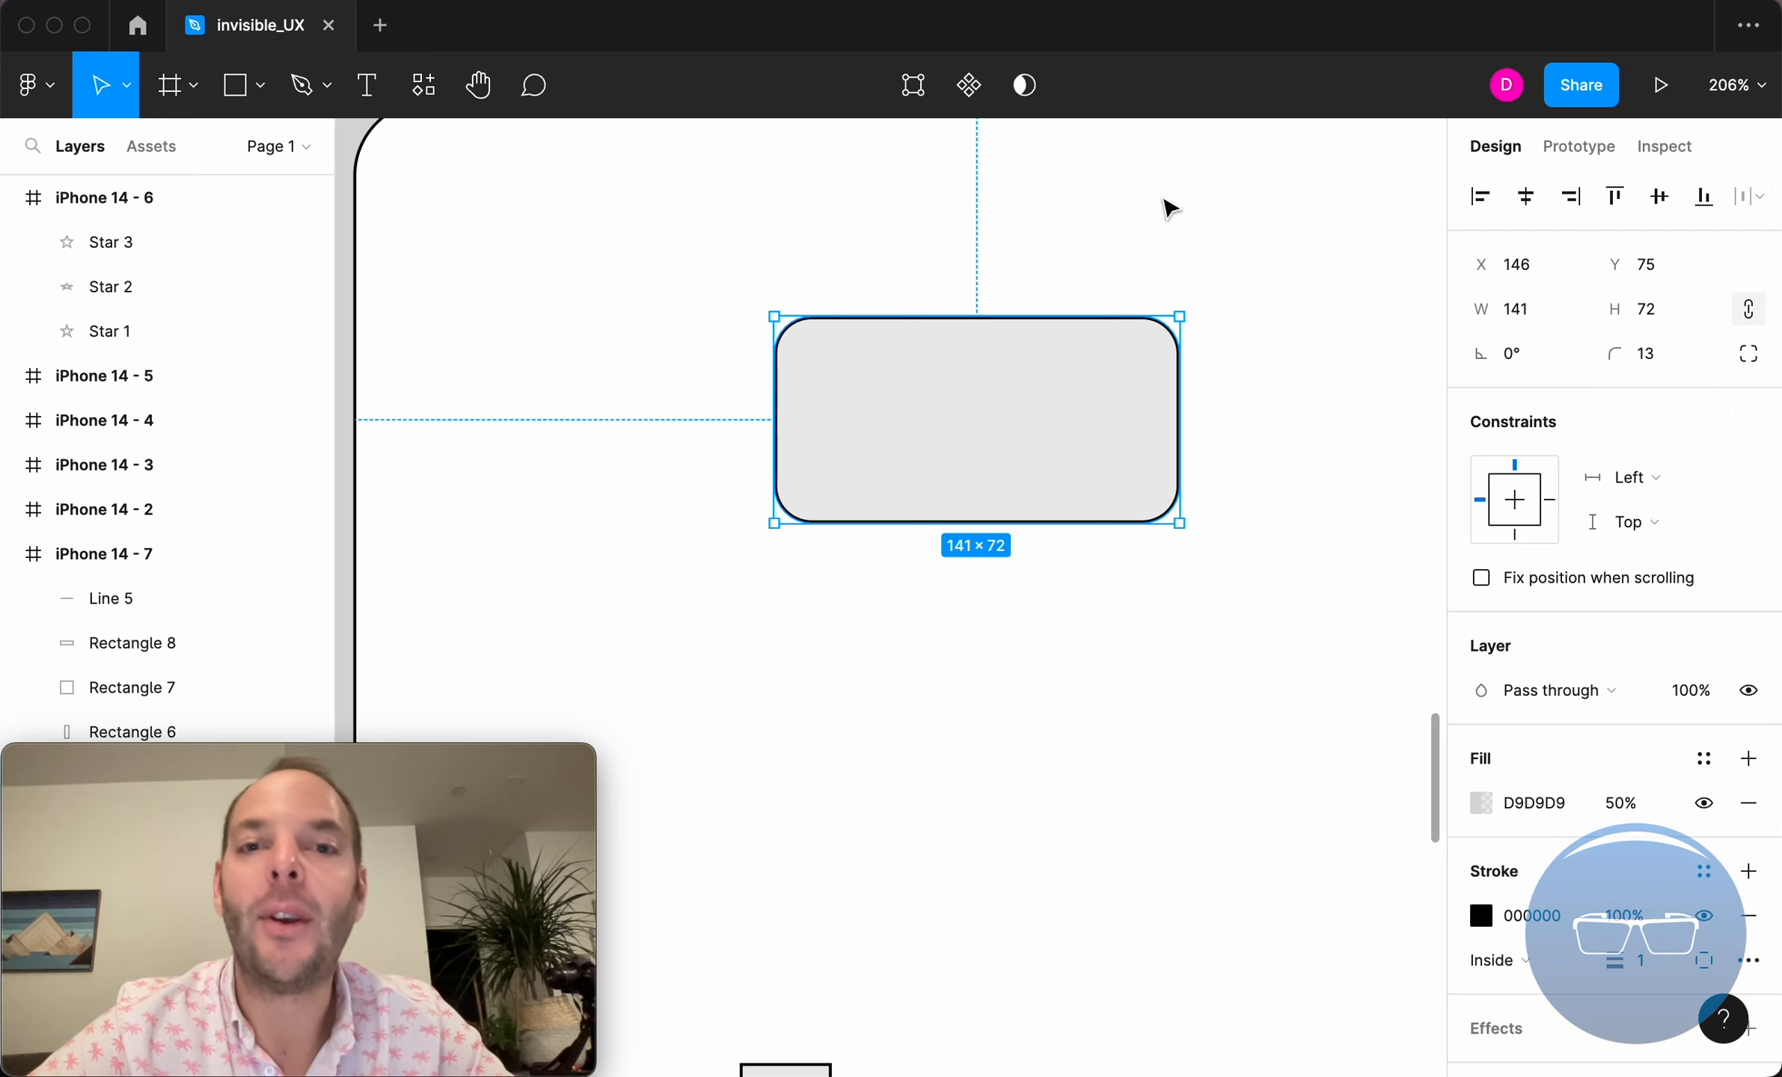
left_click(879, 282)
left_click(843, 384)
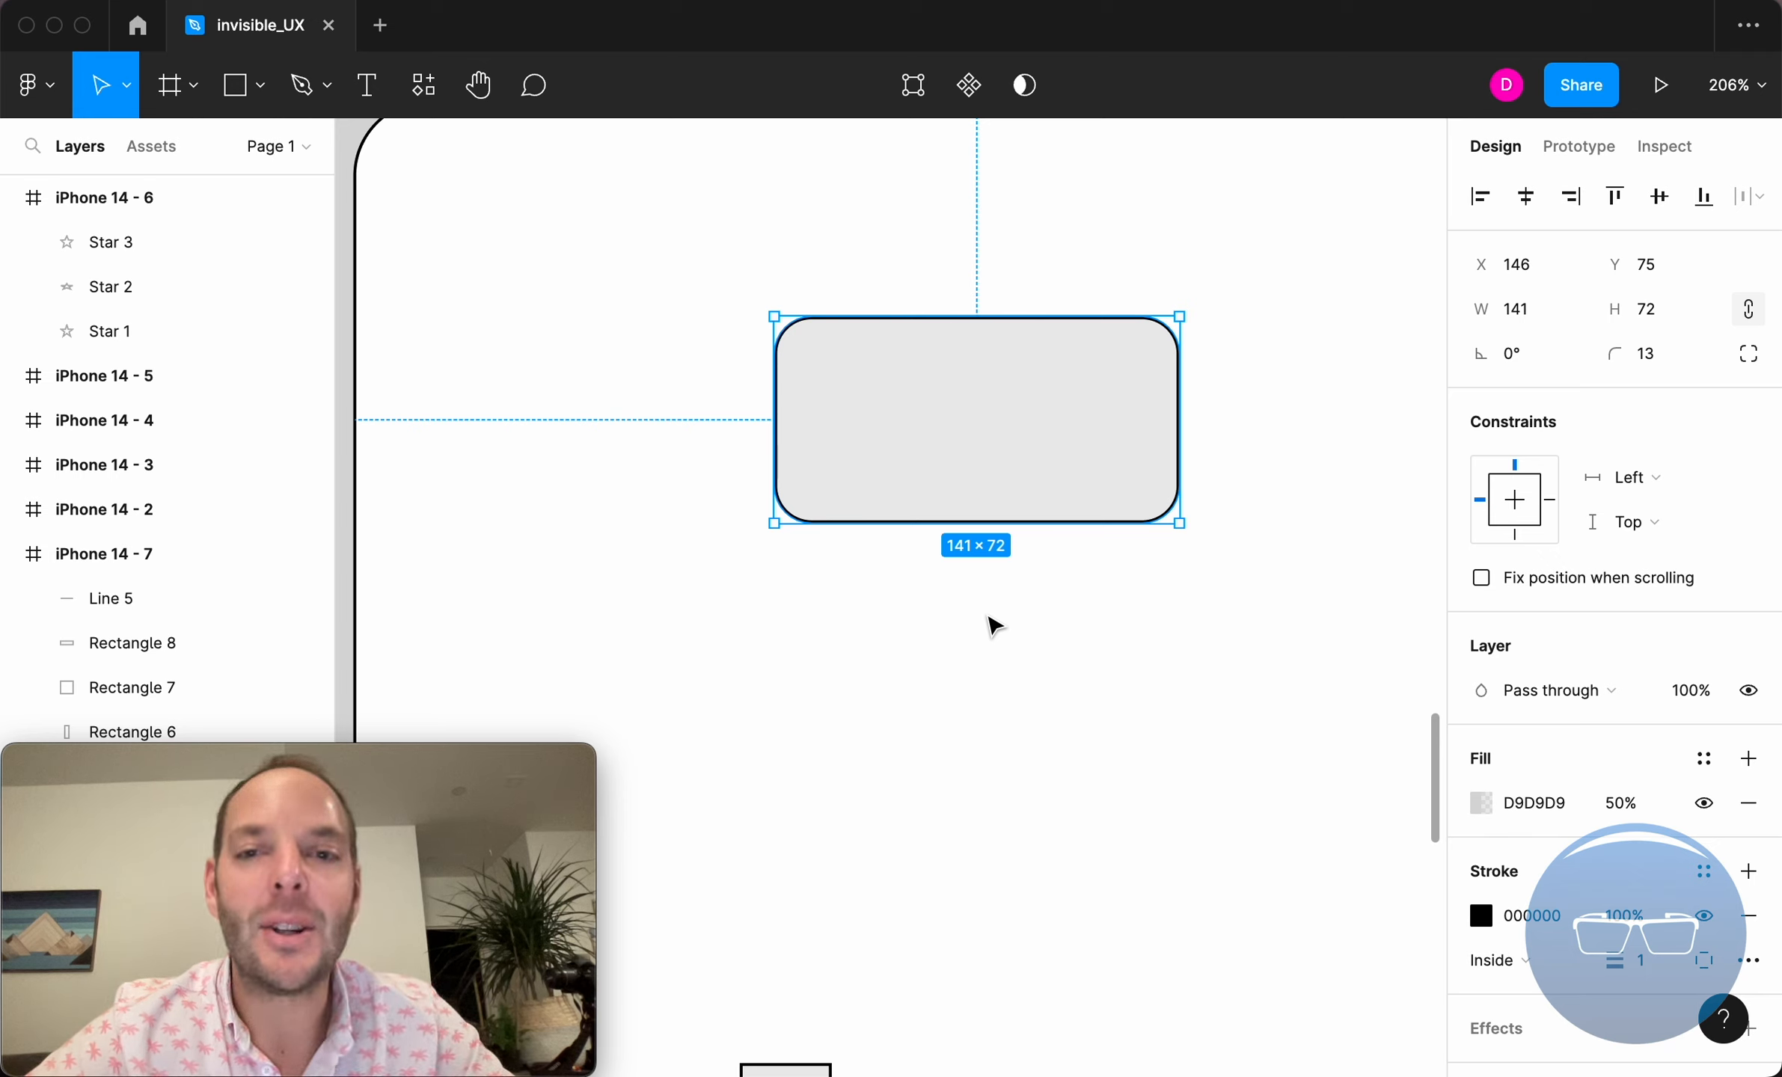
mouse_move(1115, 393)
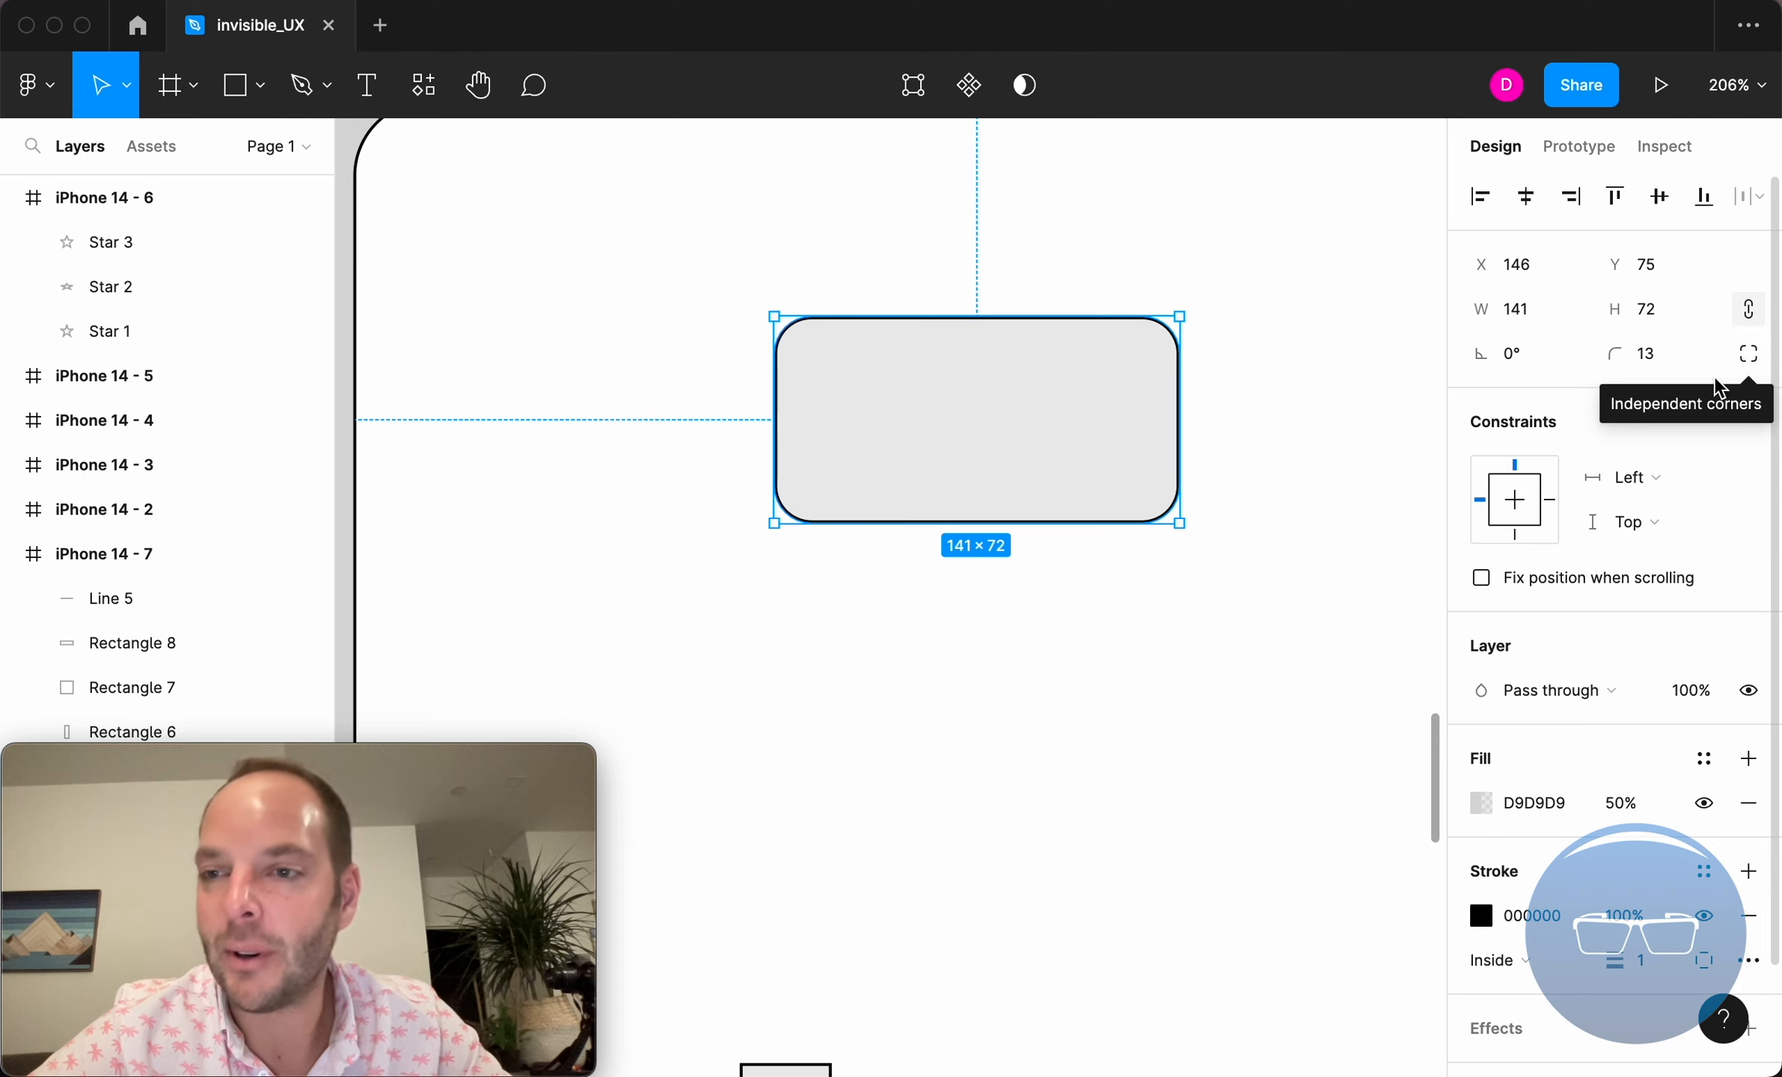
Switch the rectangle to independent corners and round only its bottom-left corner to a radius of 54.
left_click(1749, 355)
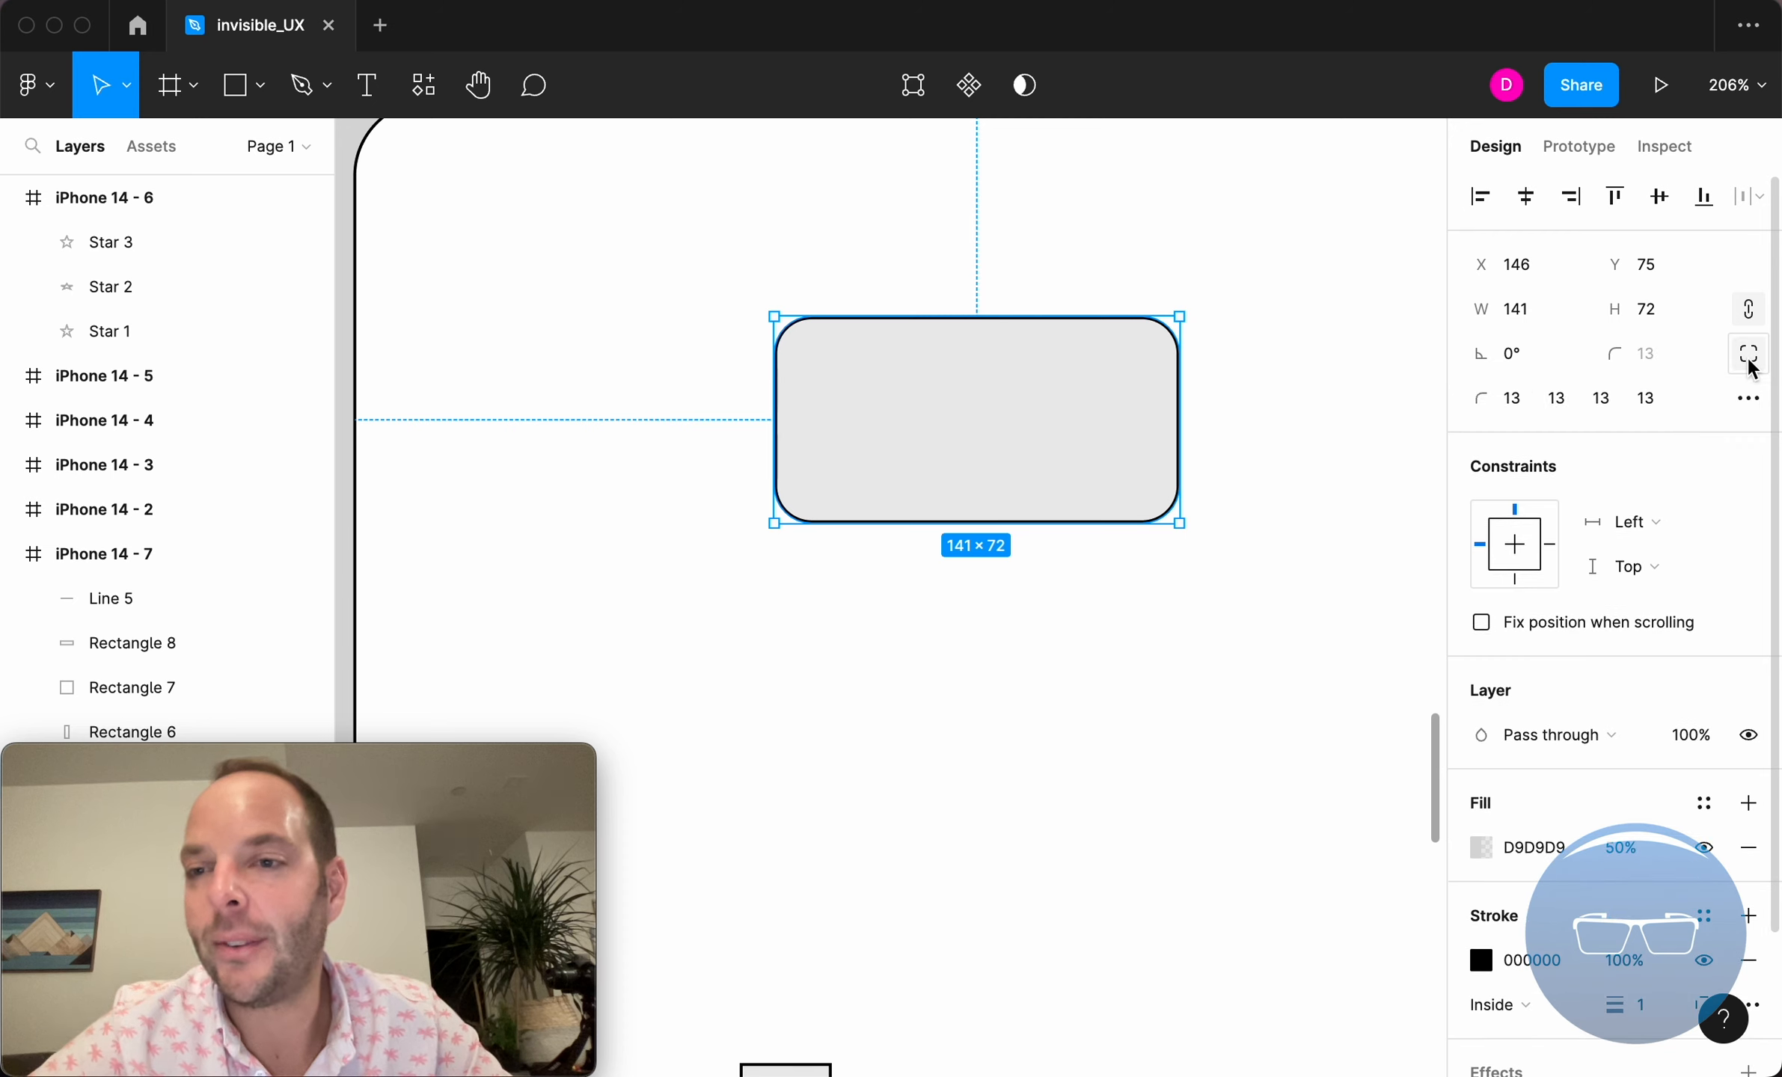
left_click(1751, 359)
left_click(1750, 359)
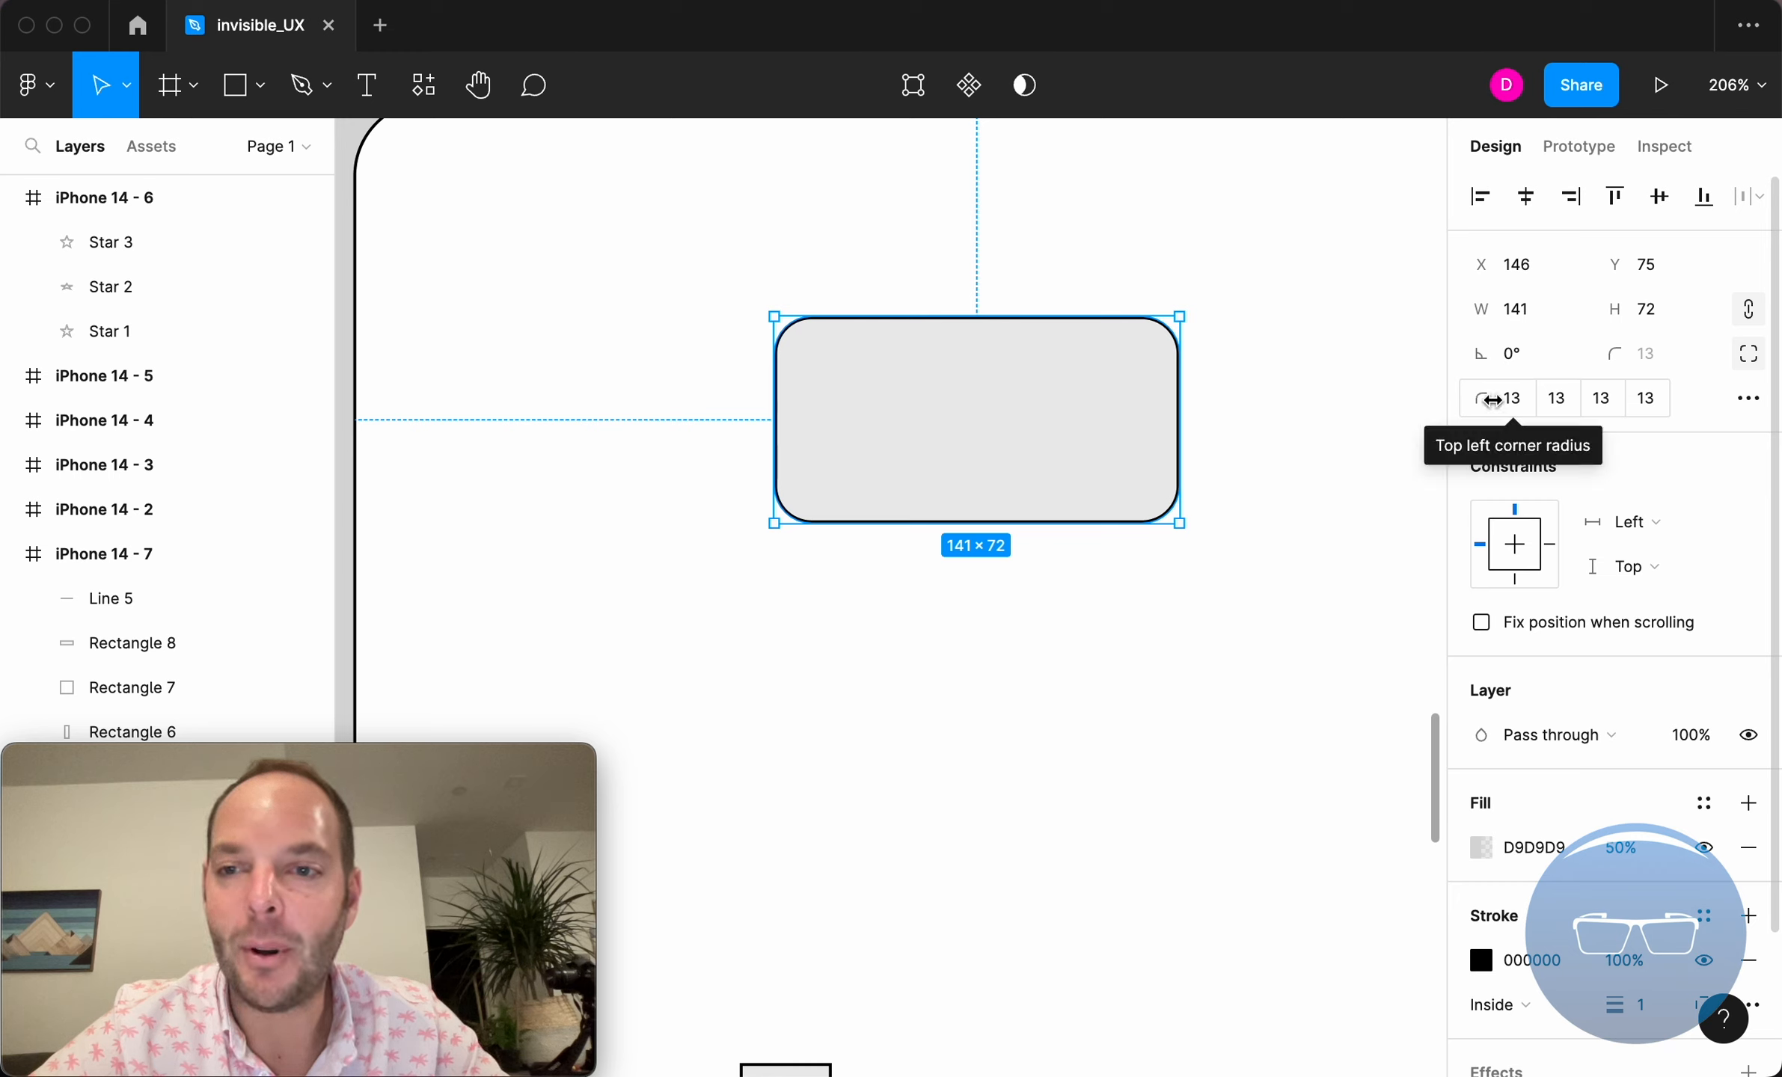
left_click_drag(1481, 398, 1172, 510)
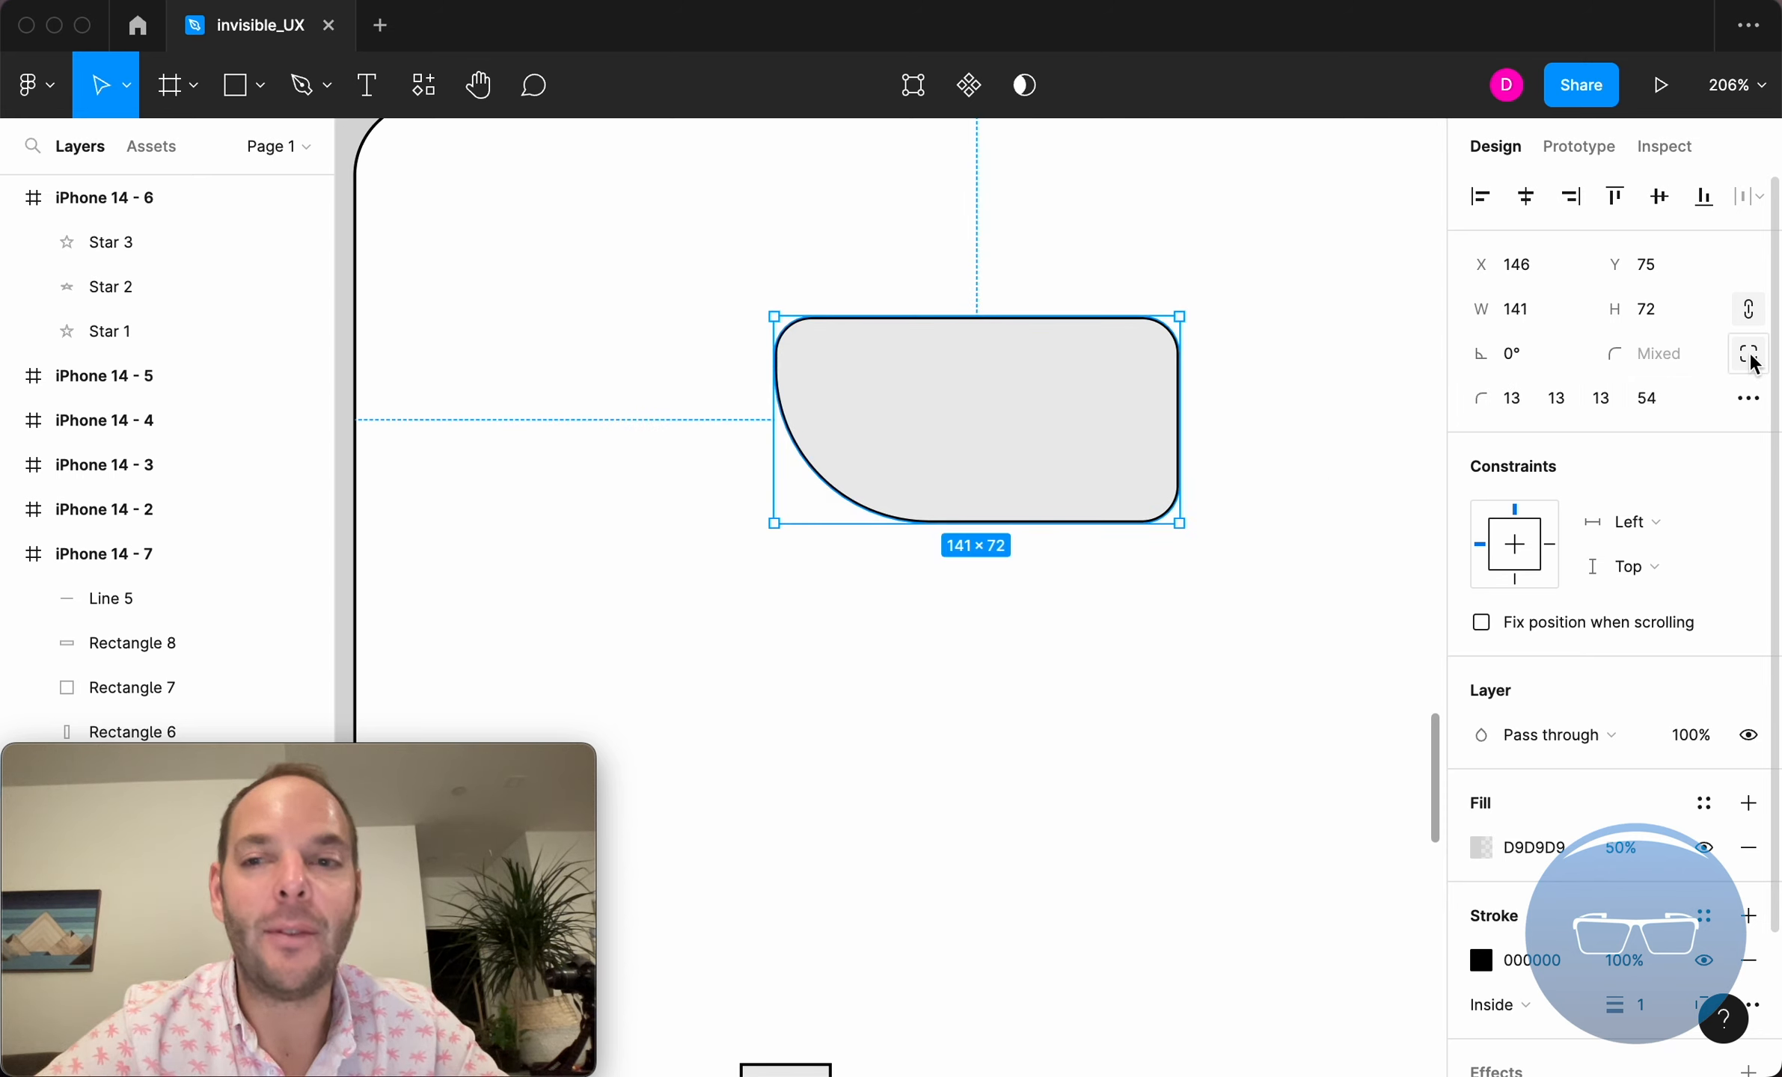
left_click(1751, 359)
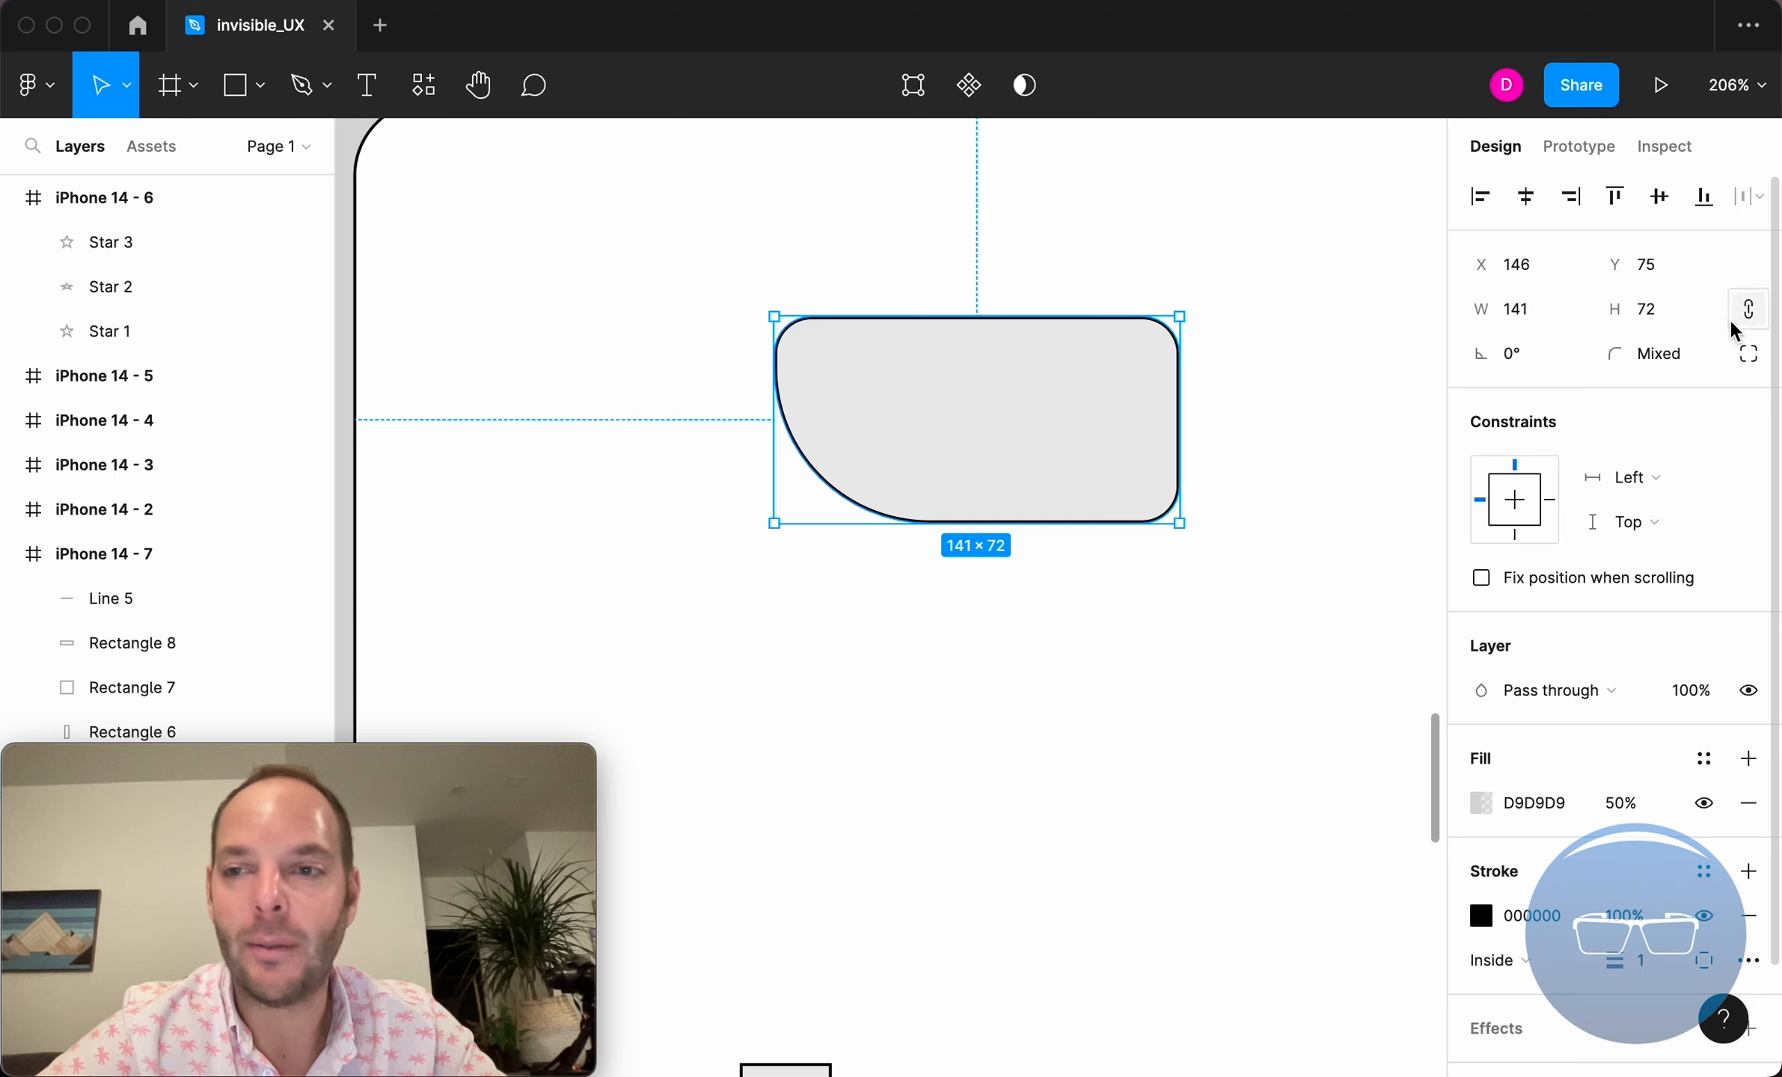
Set a uniform corner radius of 10 on all four corners of the rectangle.
left_click(1638, 356)
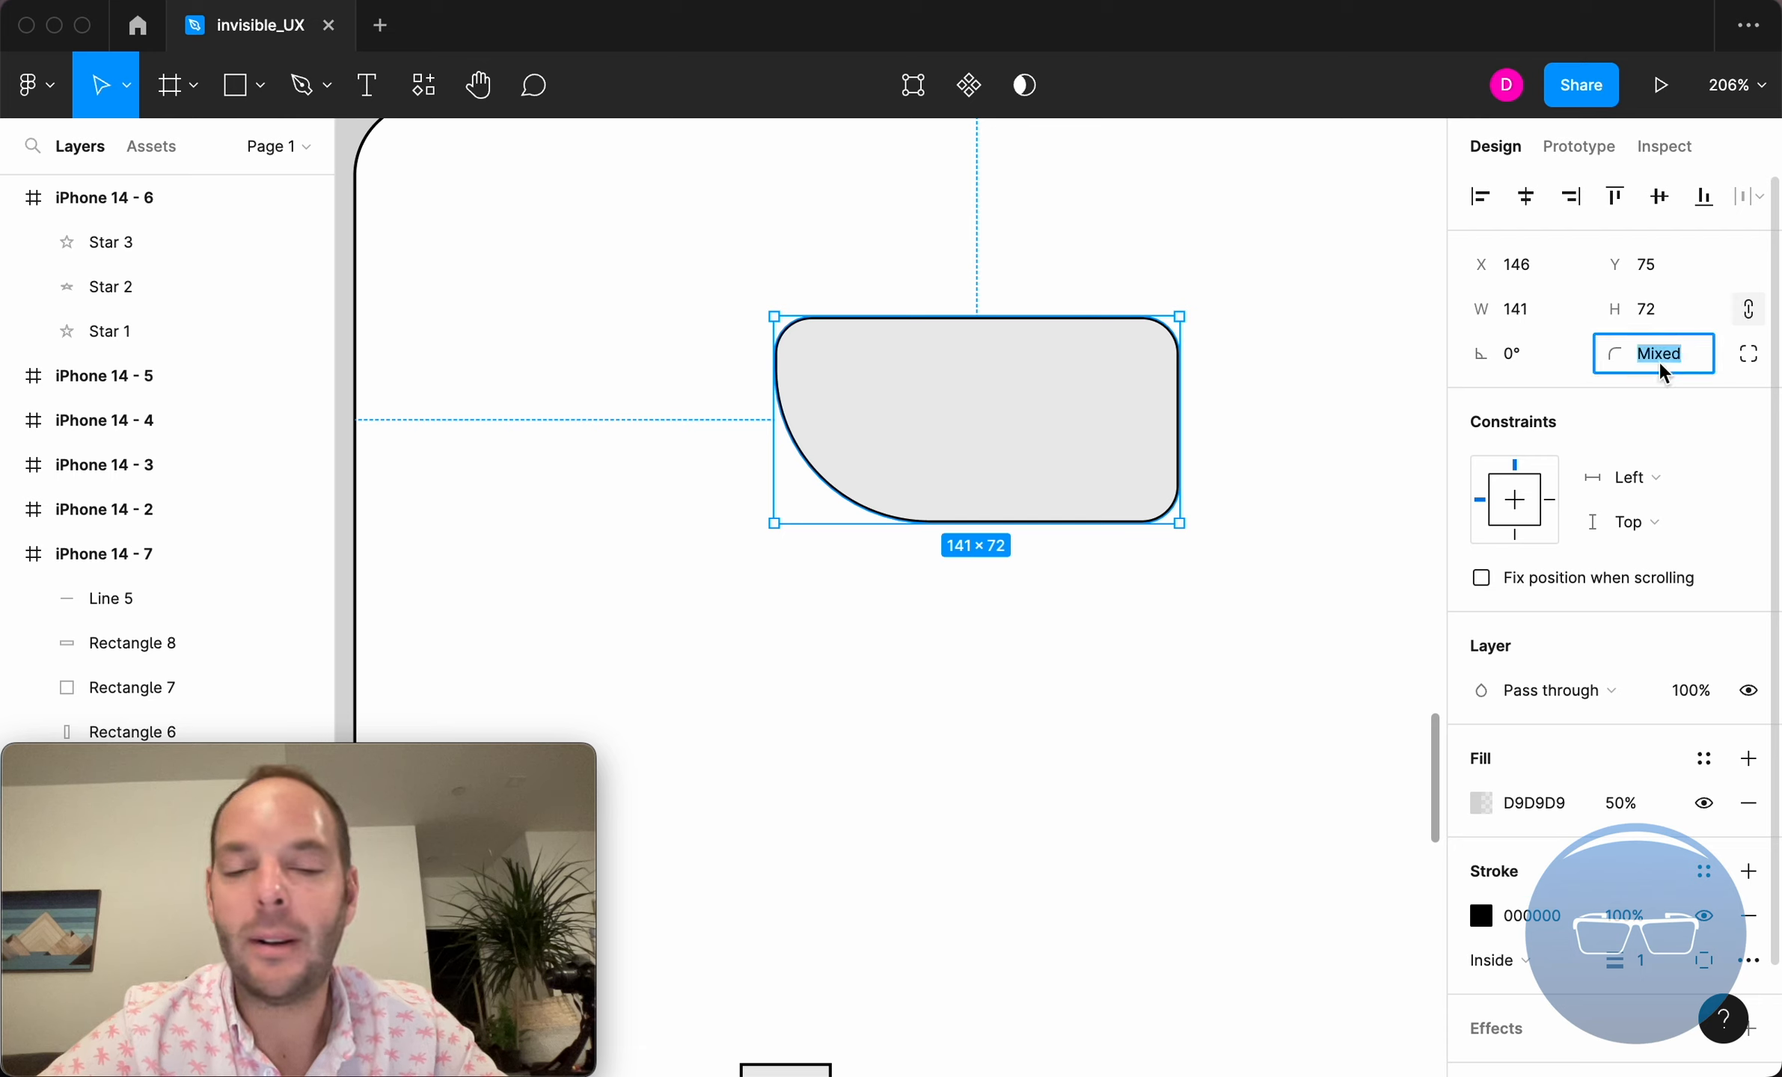
type("10")
key("Return")
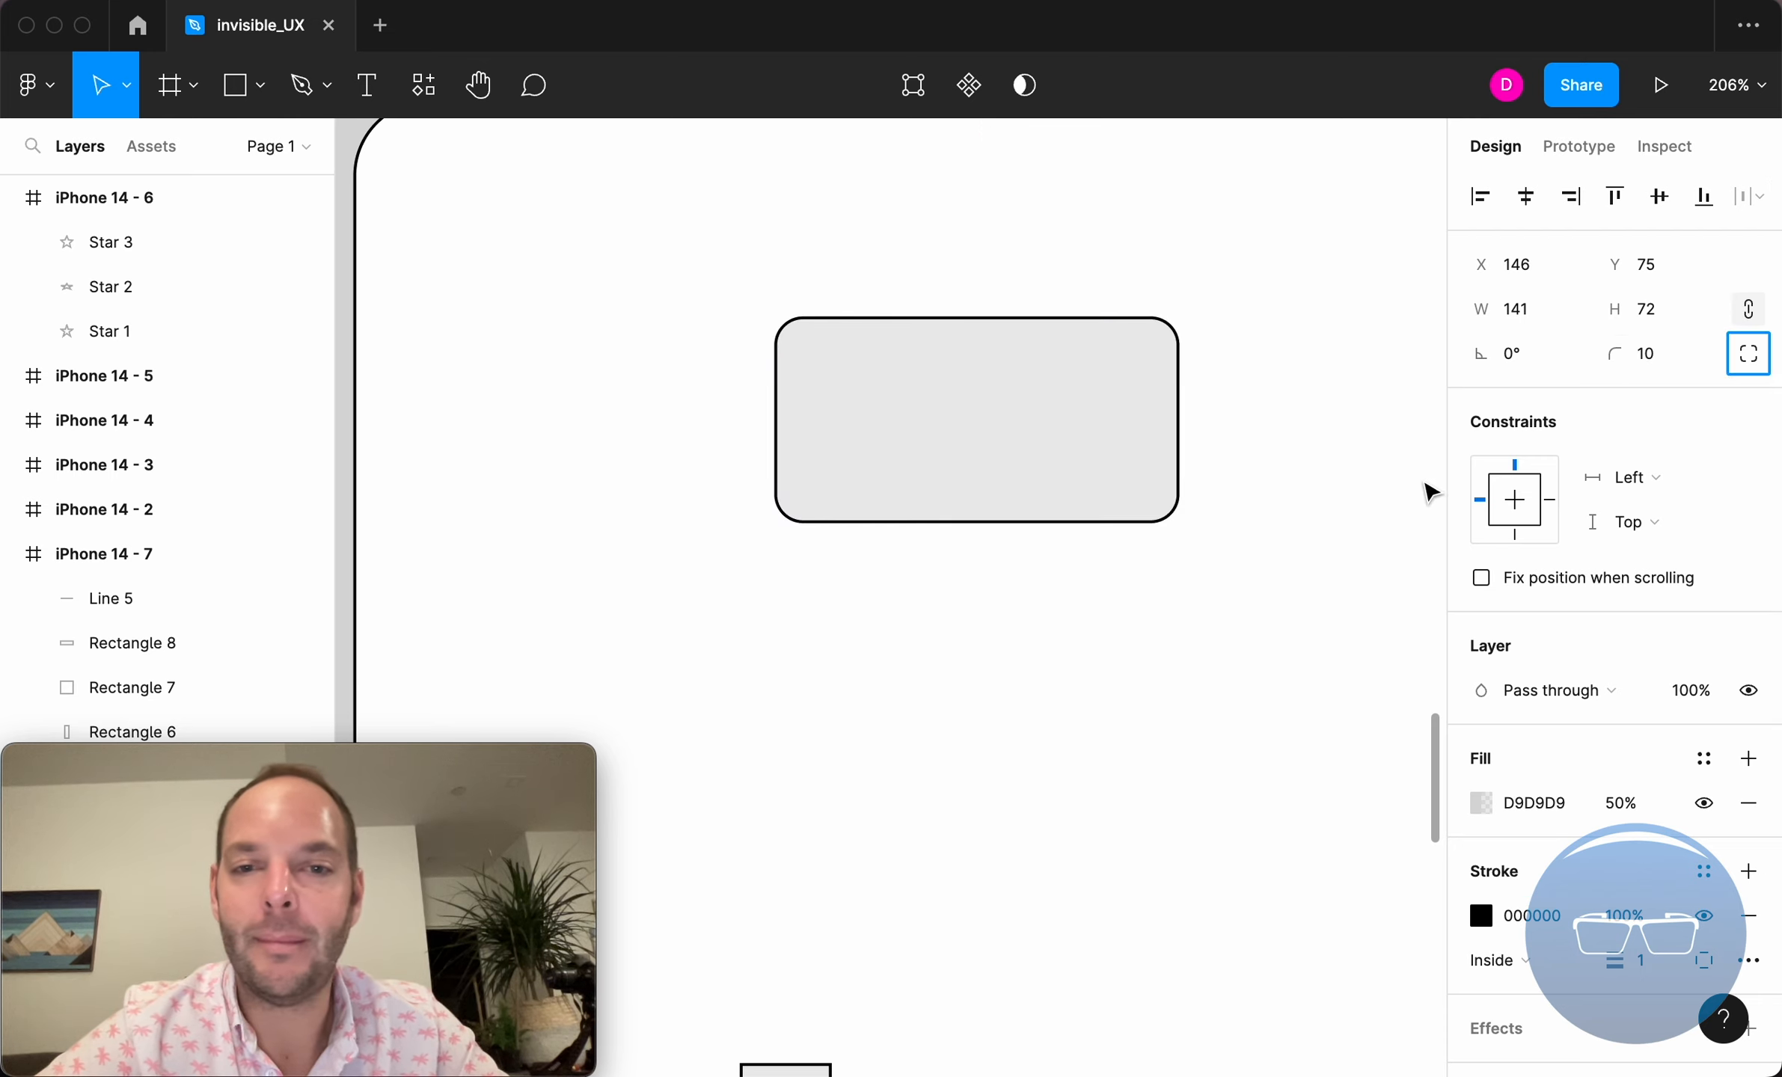
left_click(1313, 469)
left_click(1112, 432)
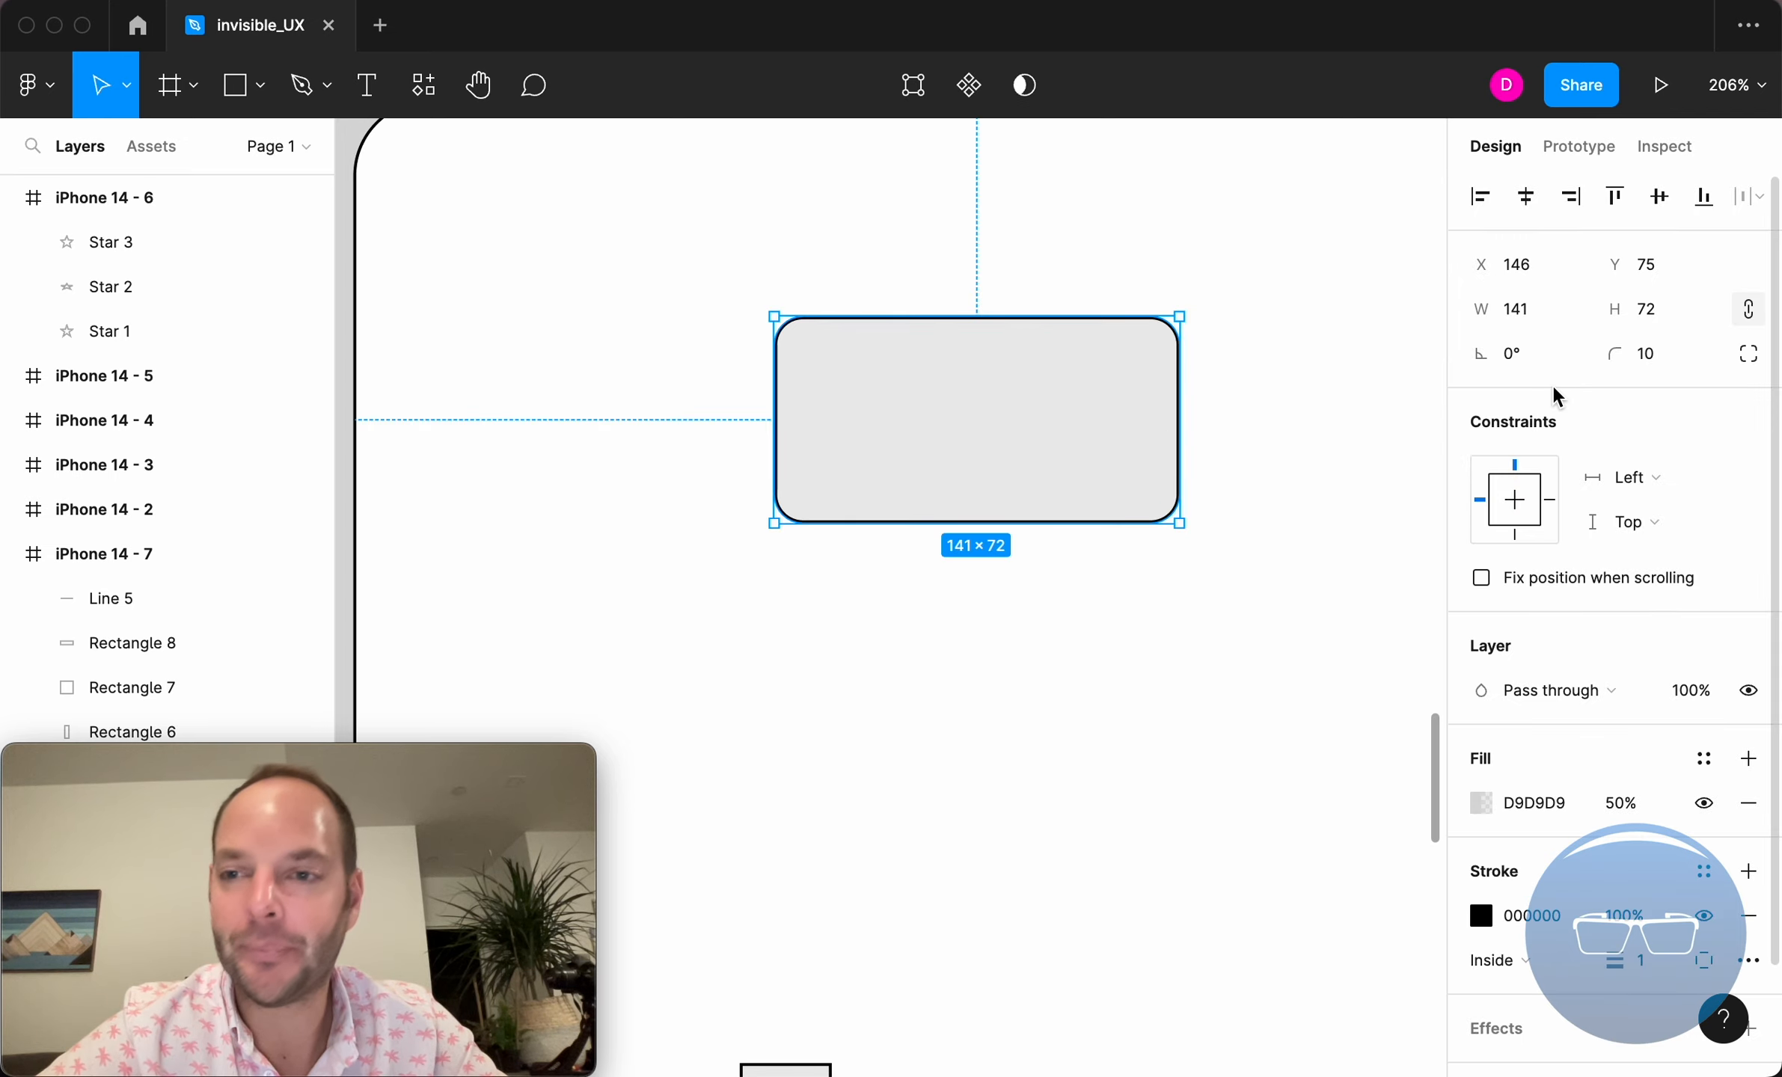
Try corner smoothing of 67% and 100% on the rectangle's independent corners, and settle on the iOS smoothing mark.
left_click(1749, 359)
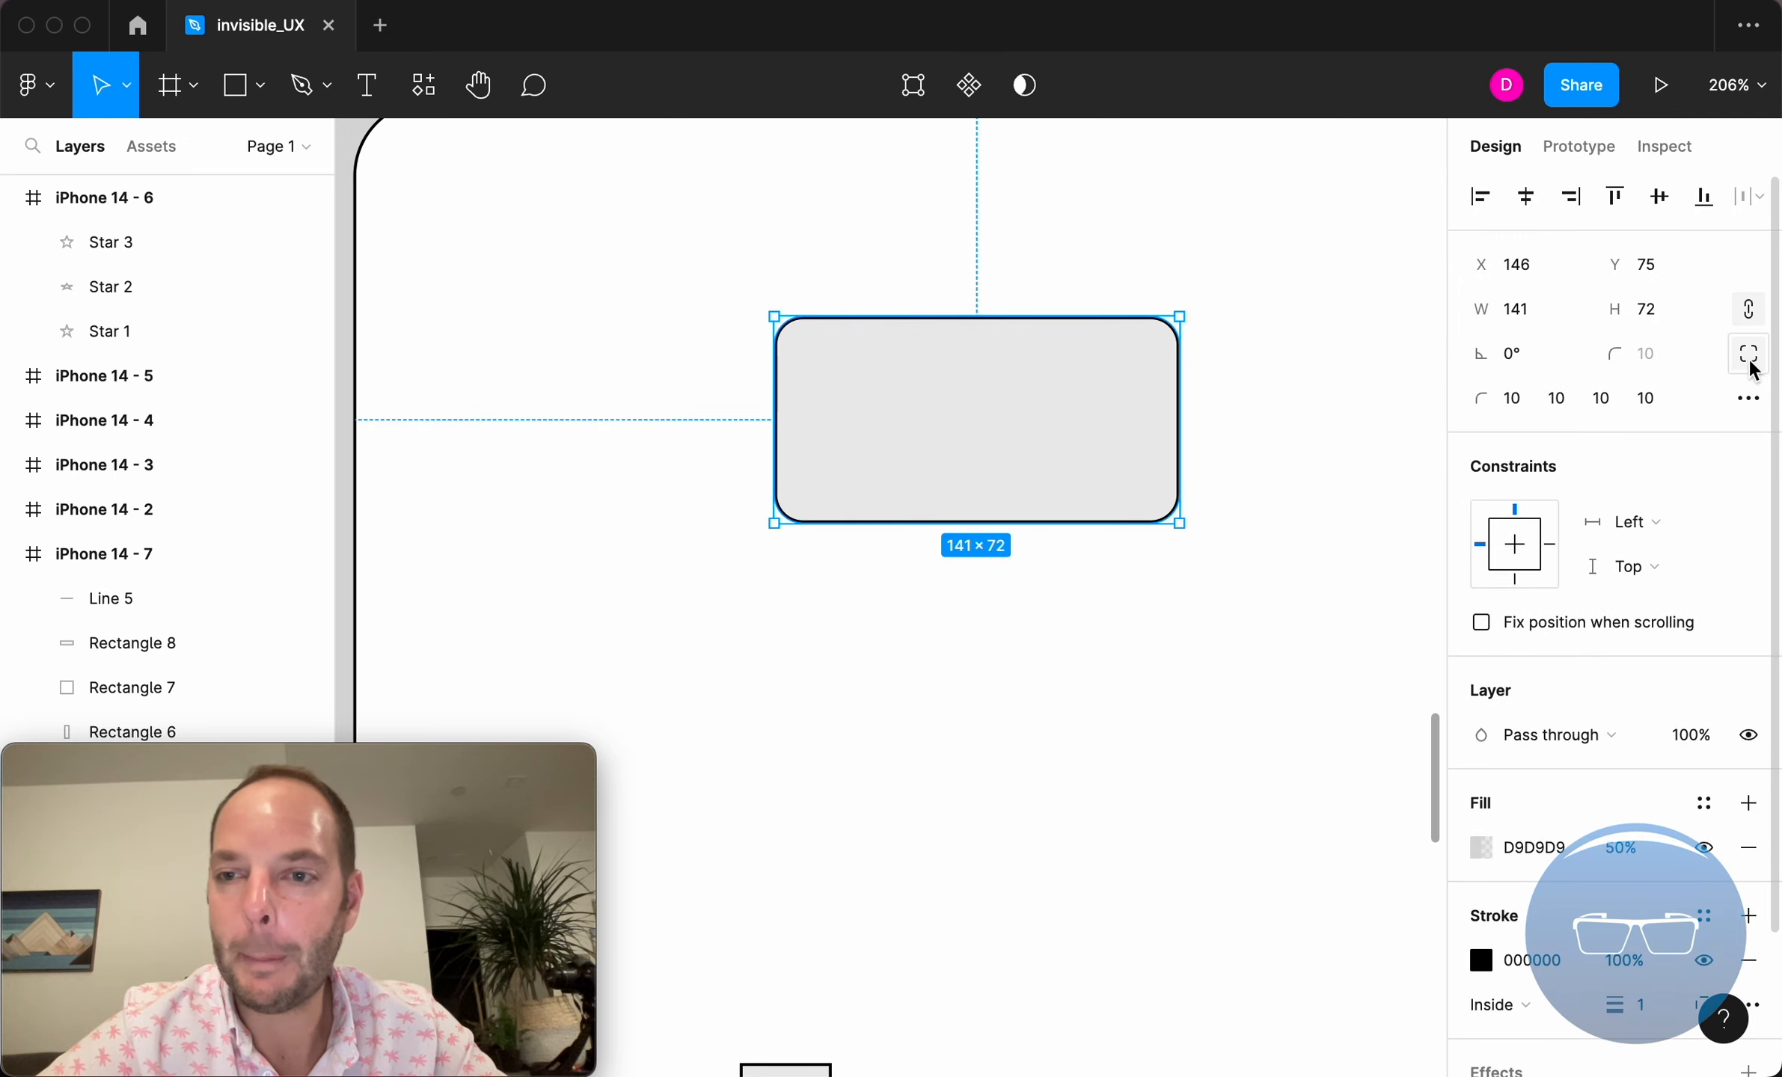
left_click(1749, 400)
mouse_move(1152, 477)
left_mouse_down()
mouse_move(1434, 468)
mouse_move(1109, 490)
mouse_move(1357, 469)
mouse_move(1165, 470)
mouse_move(1141, 475)
mouse_move(1360, 466)
mouse_move(1141, 465)
left_mouse_up()
scroll(1175, 386, "up", 5)
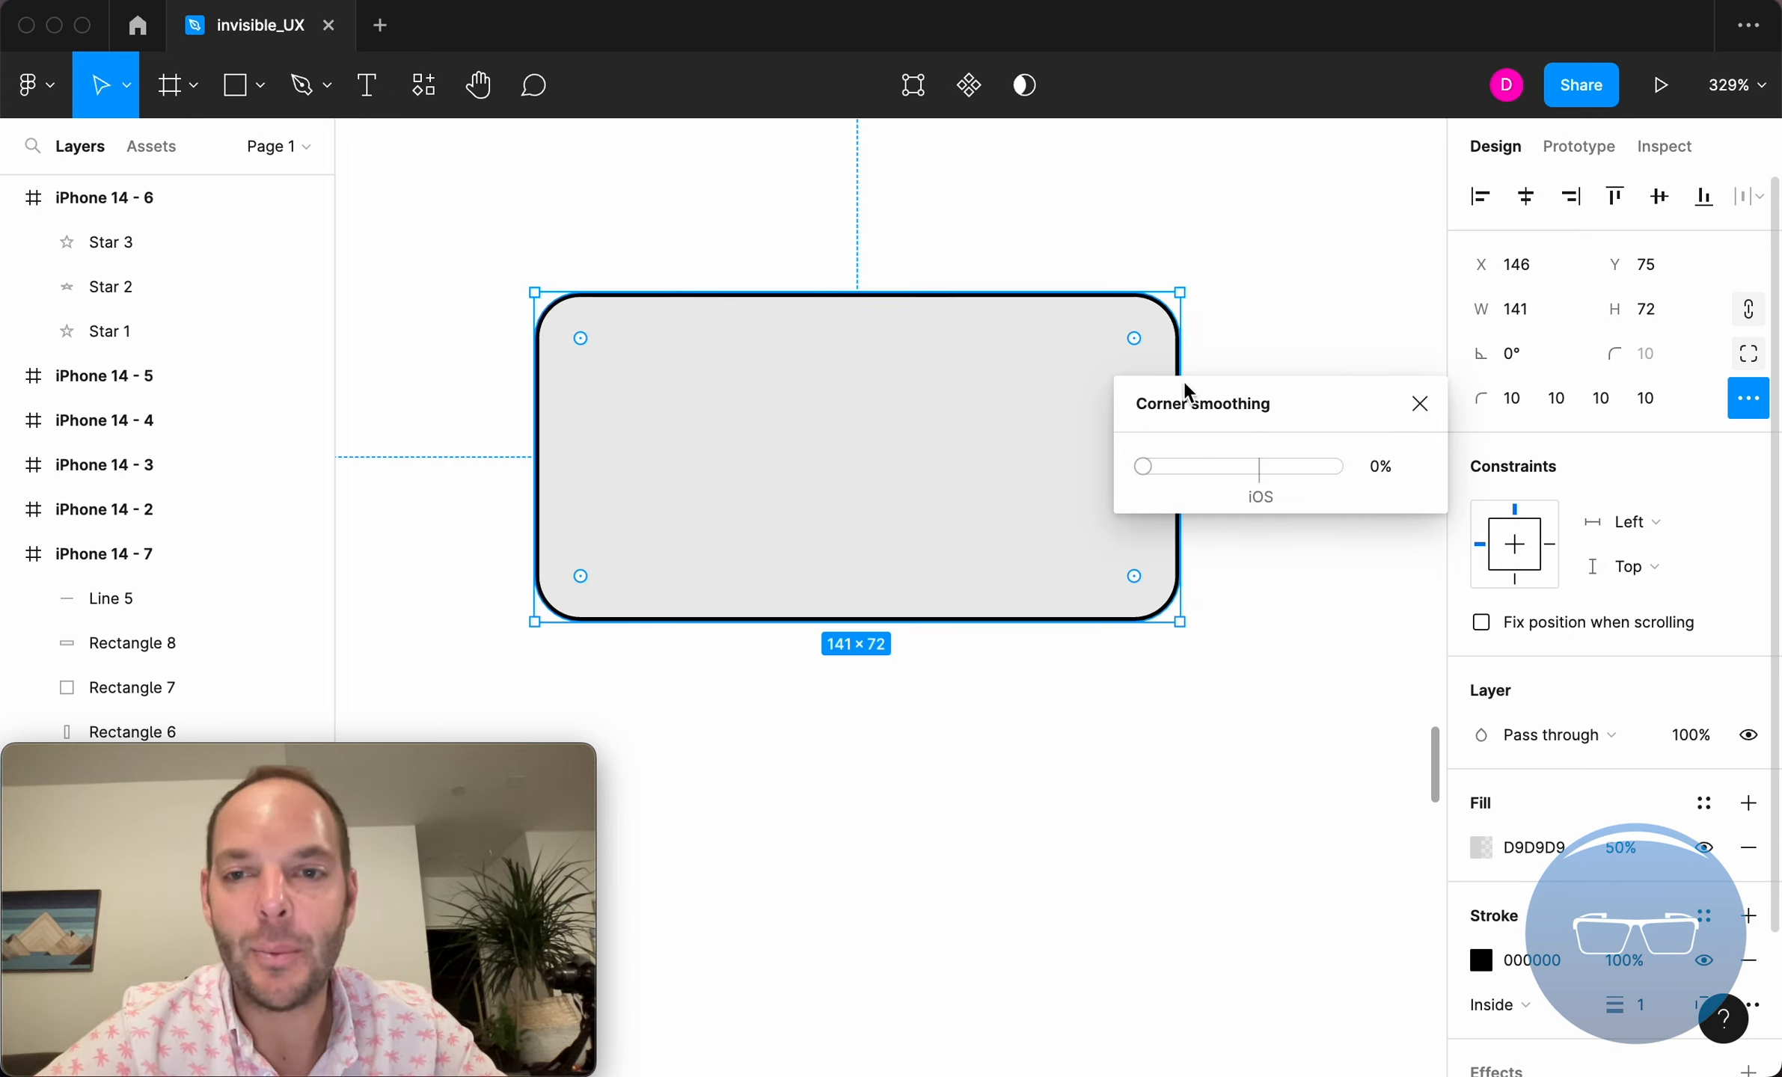
scroll(1205, 353, "up", 10)
left_click_drag(1160, 479, 1271, 465)
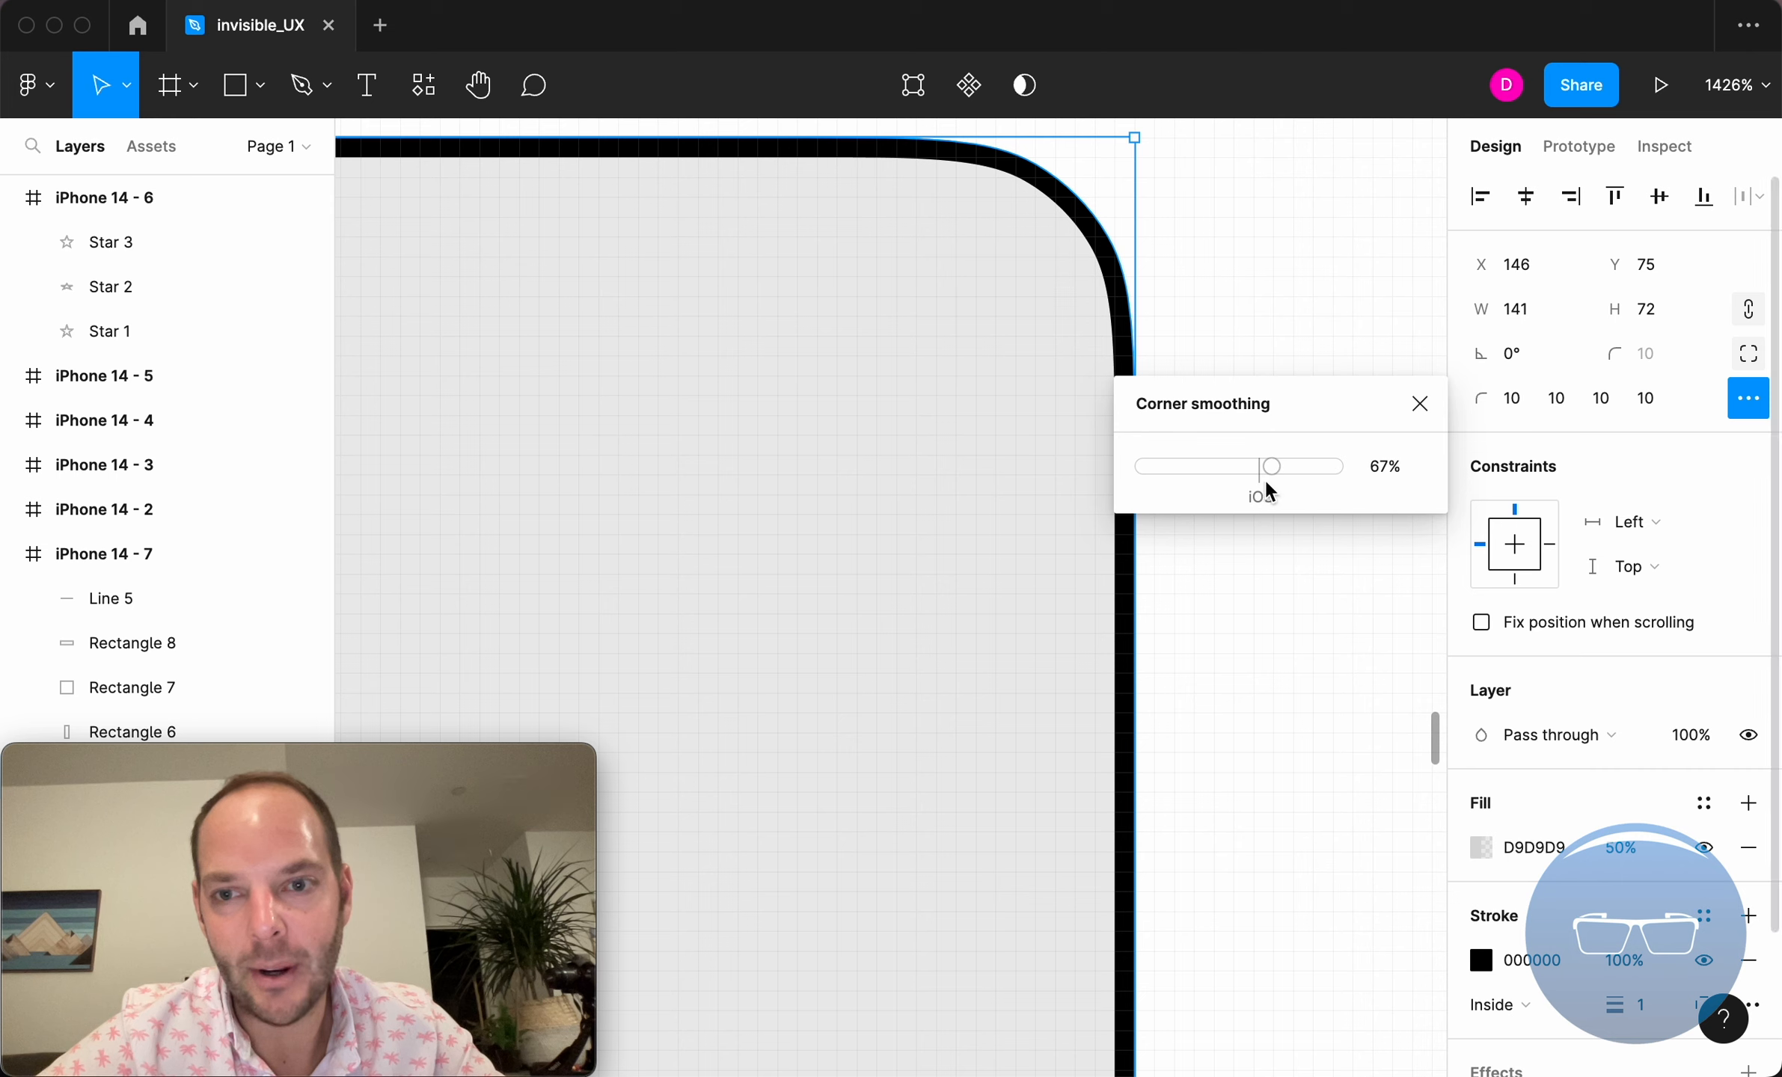
left_click_drag(1273, 470, 1365, 449)
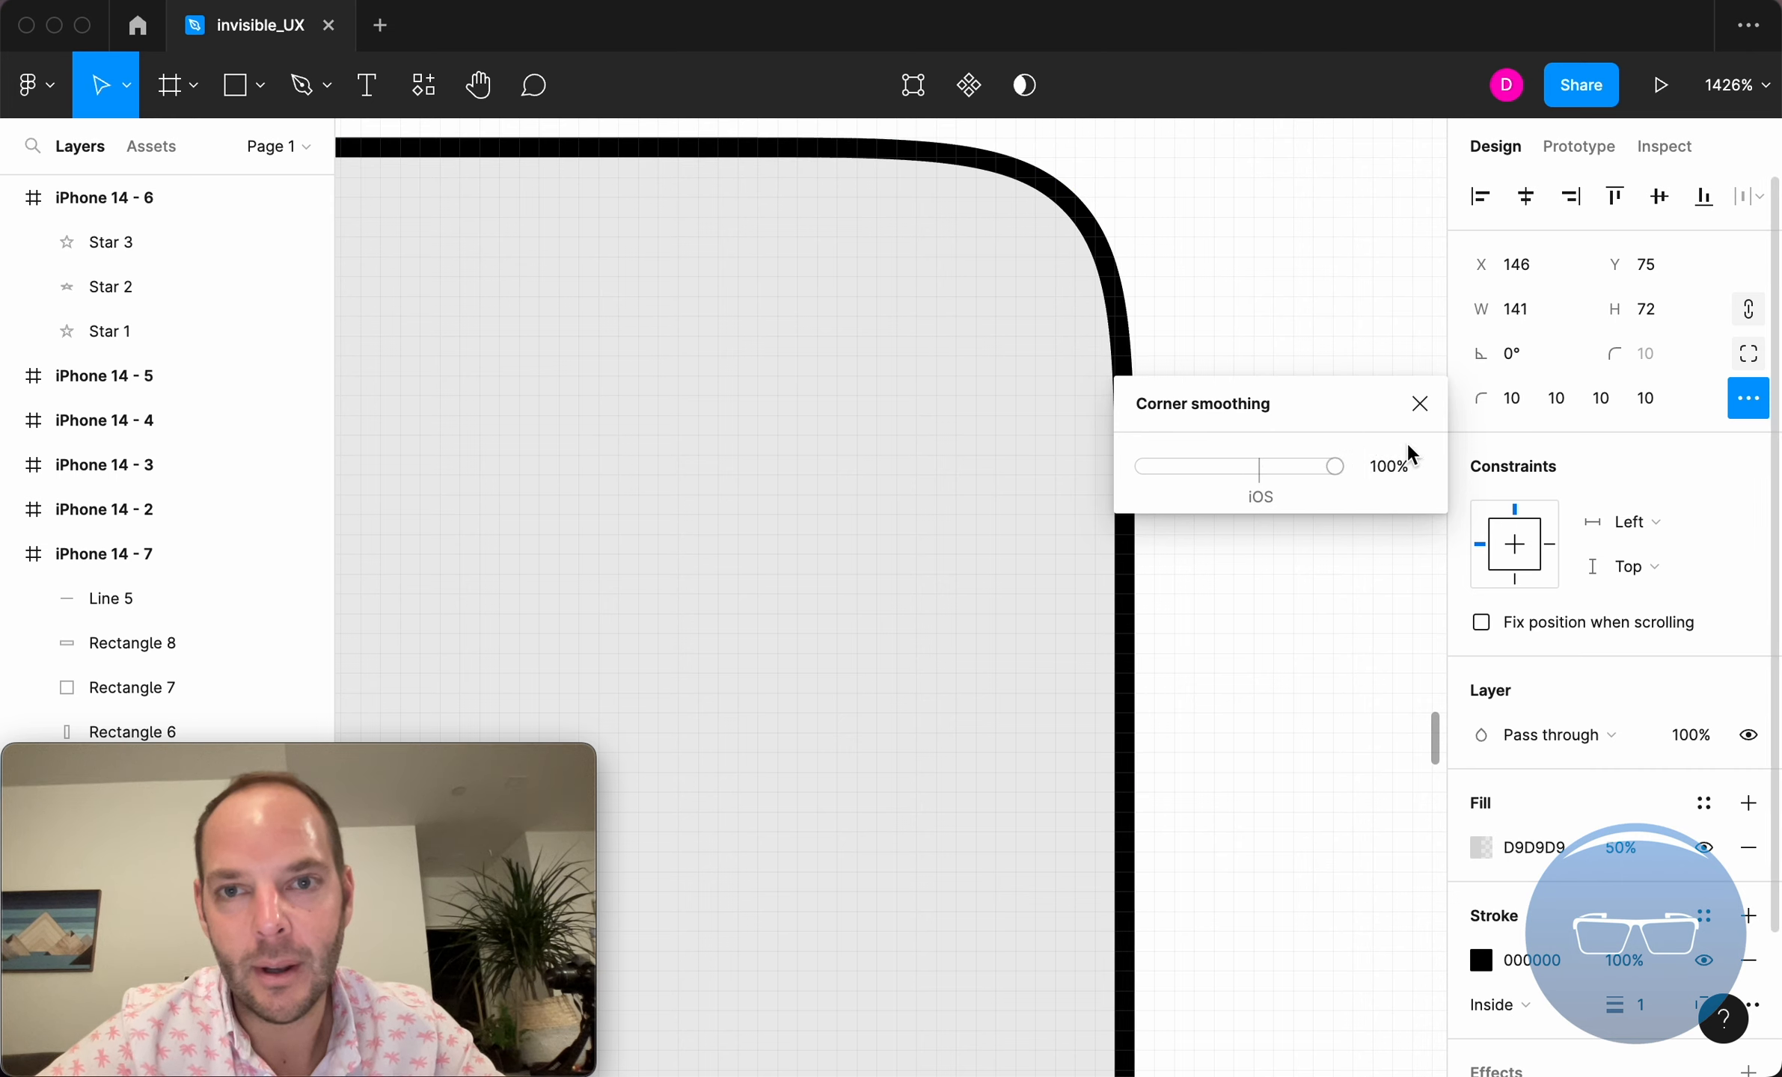
left_click(1261, 469)
left_click(1419, 404)
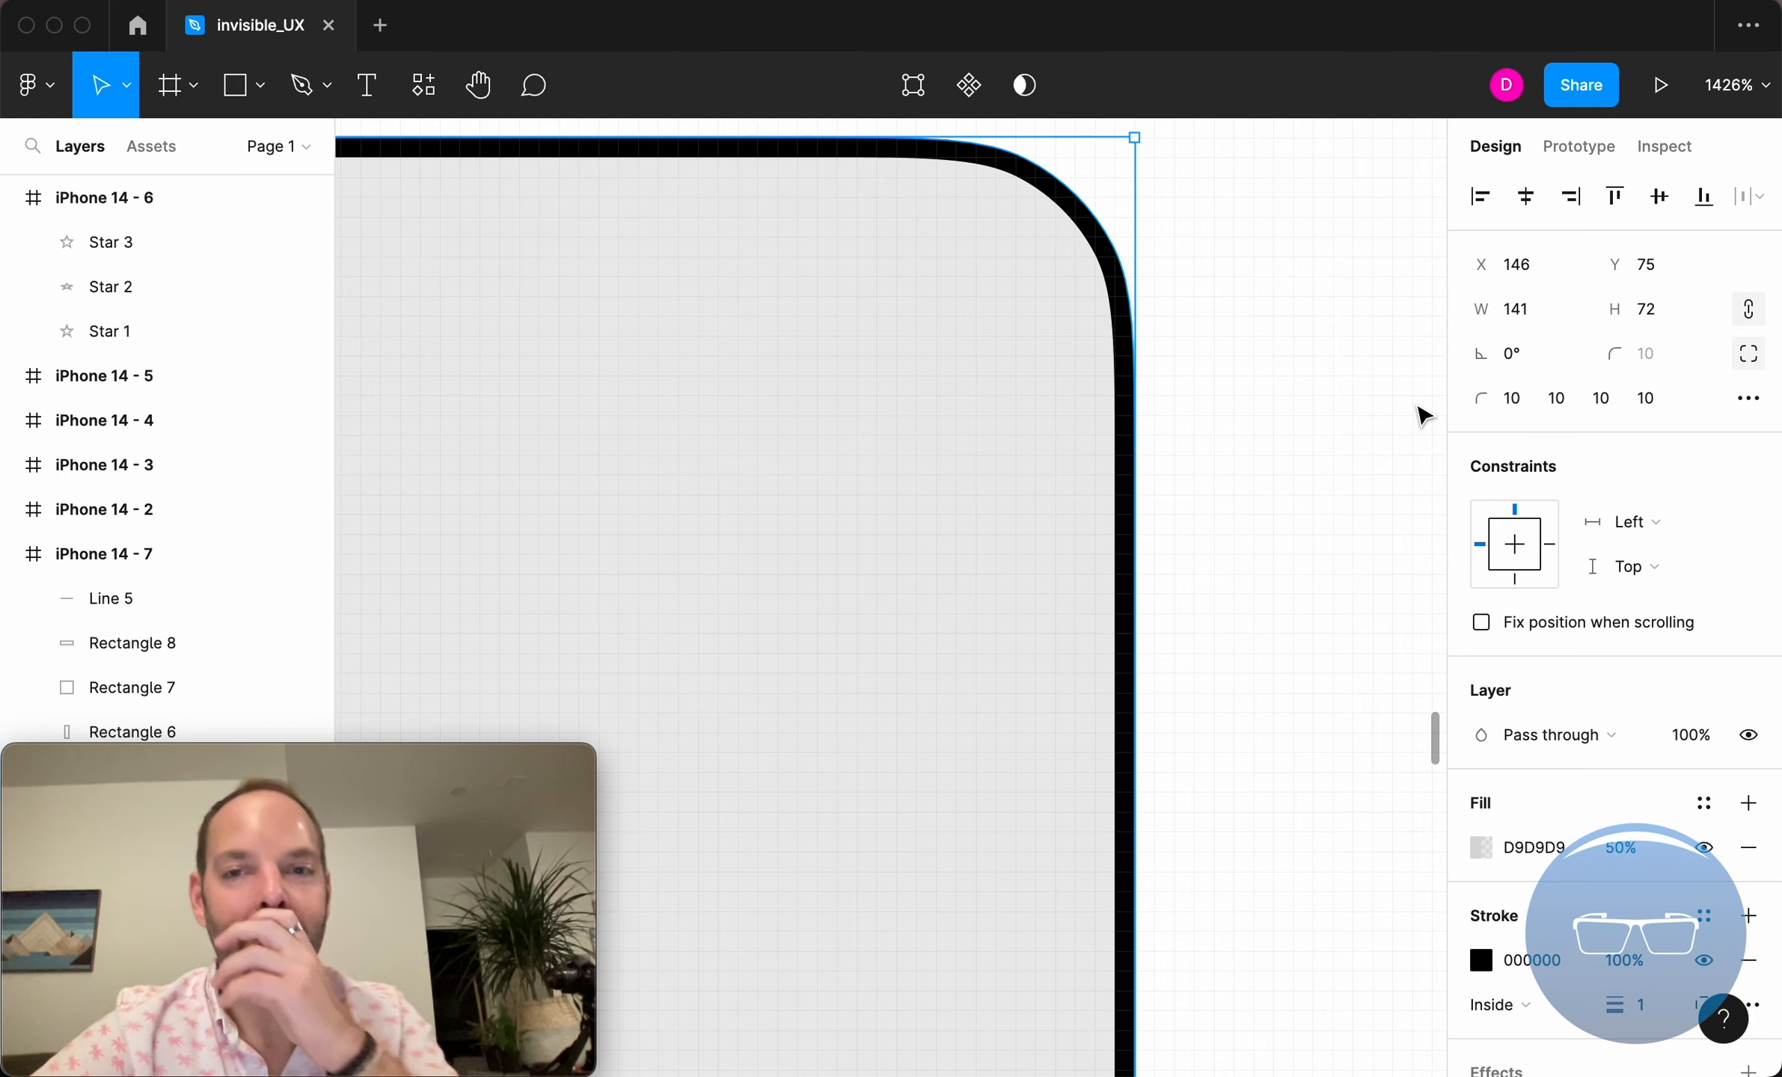
Delete the line and the three small rectangles in the middle of the iPhone 14 - 7 frame.
scroll(1420, 403, "down", 5)
left_click(1372, 393)
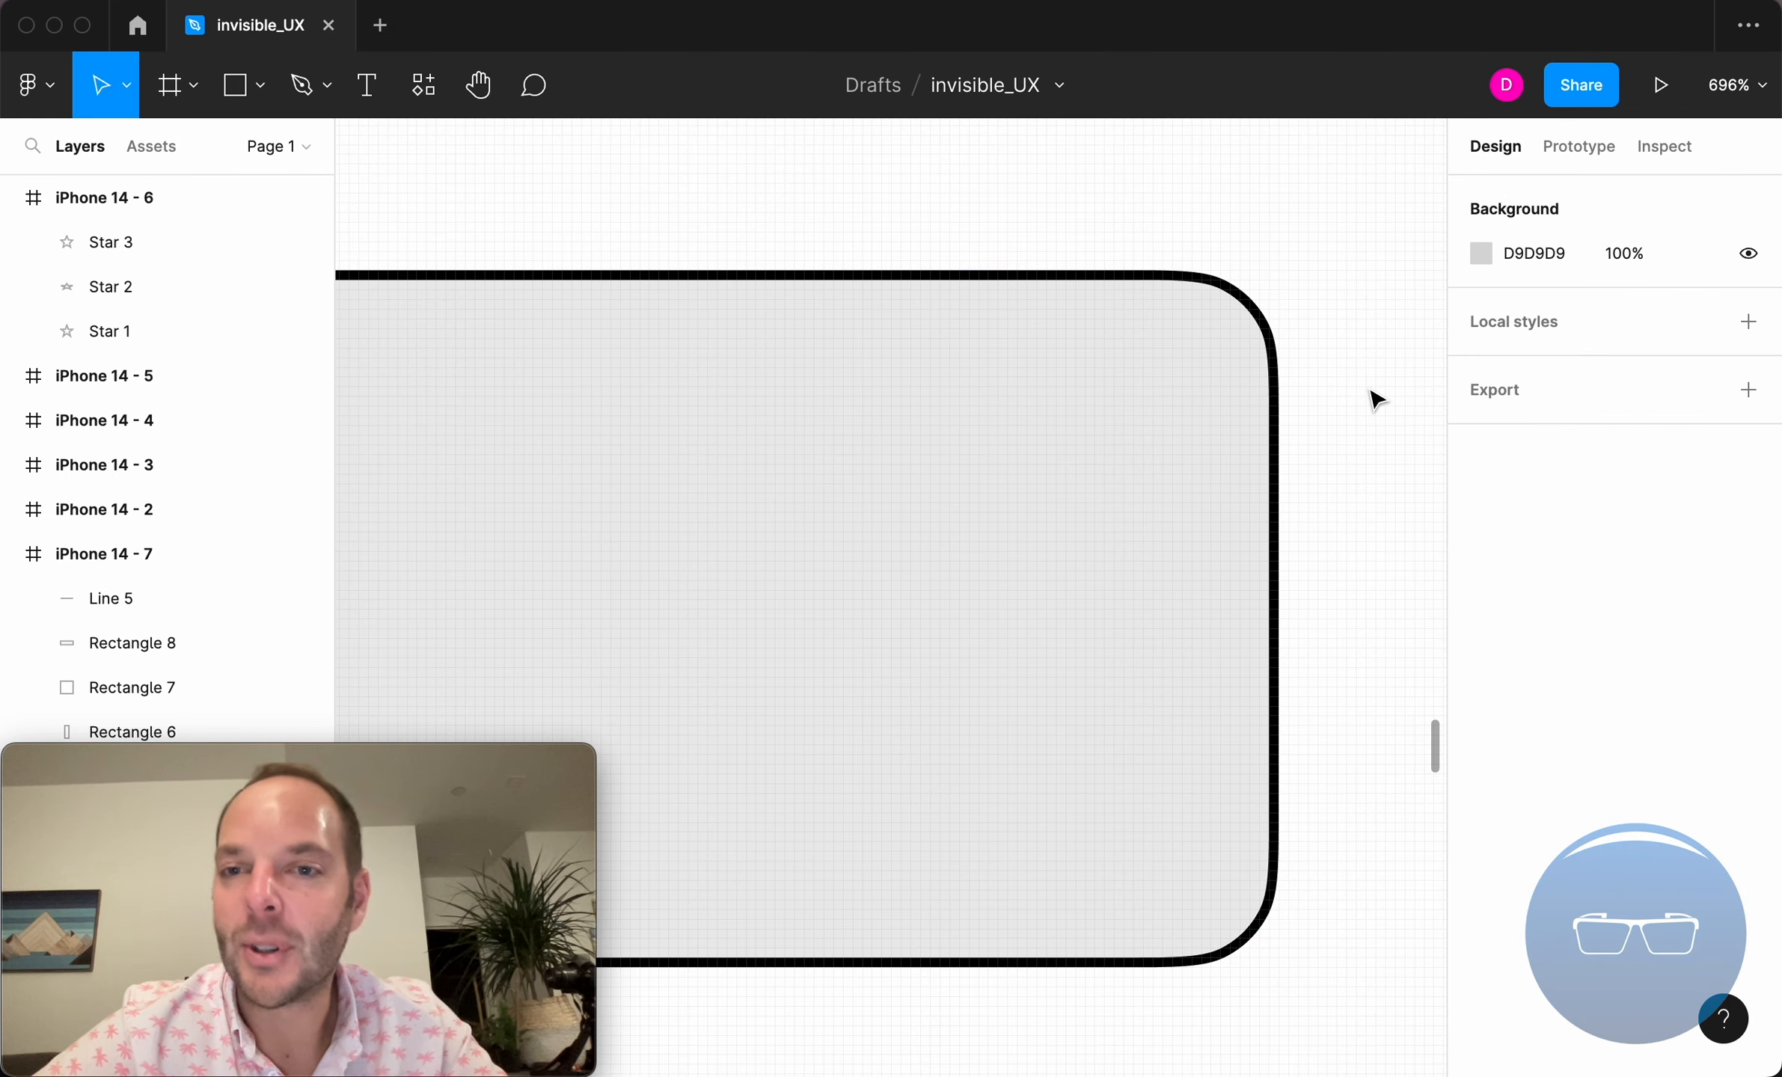
scroll(1372, 394, "down", 4)
left_click(1293, 415)
scroll(1283, 413, "right", 4)
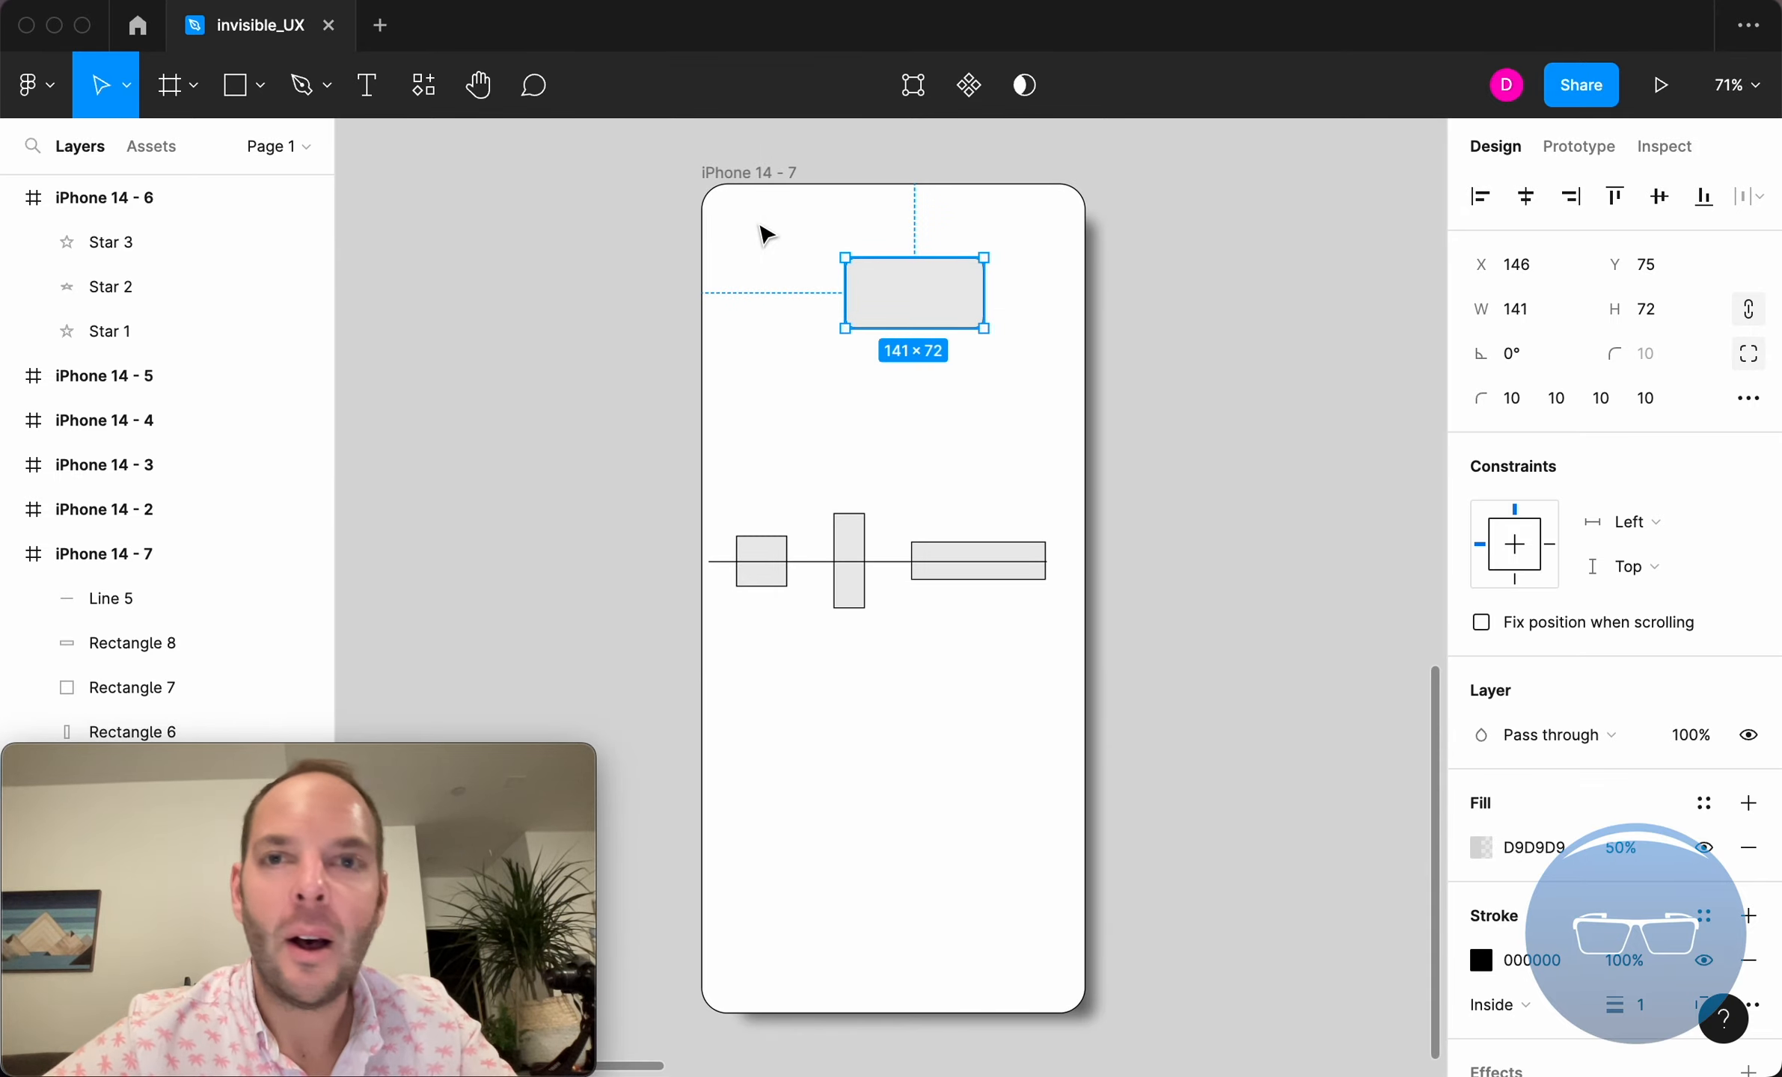
left_click(857, 239)
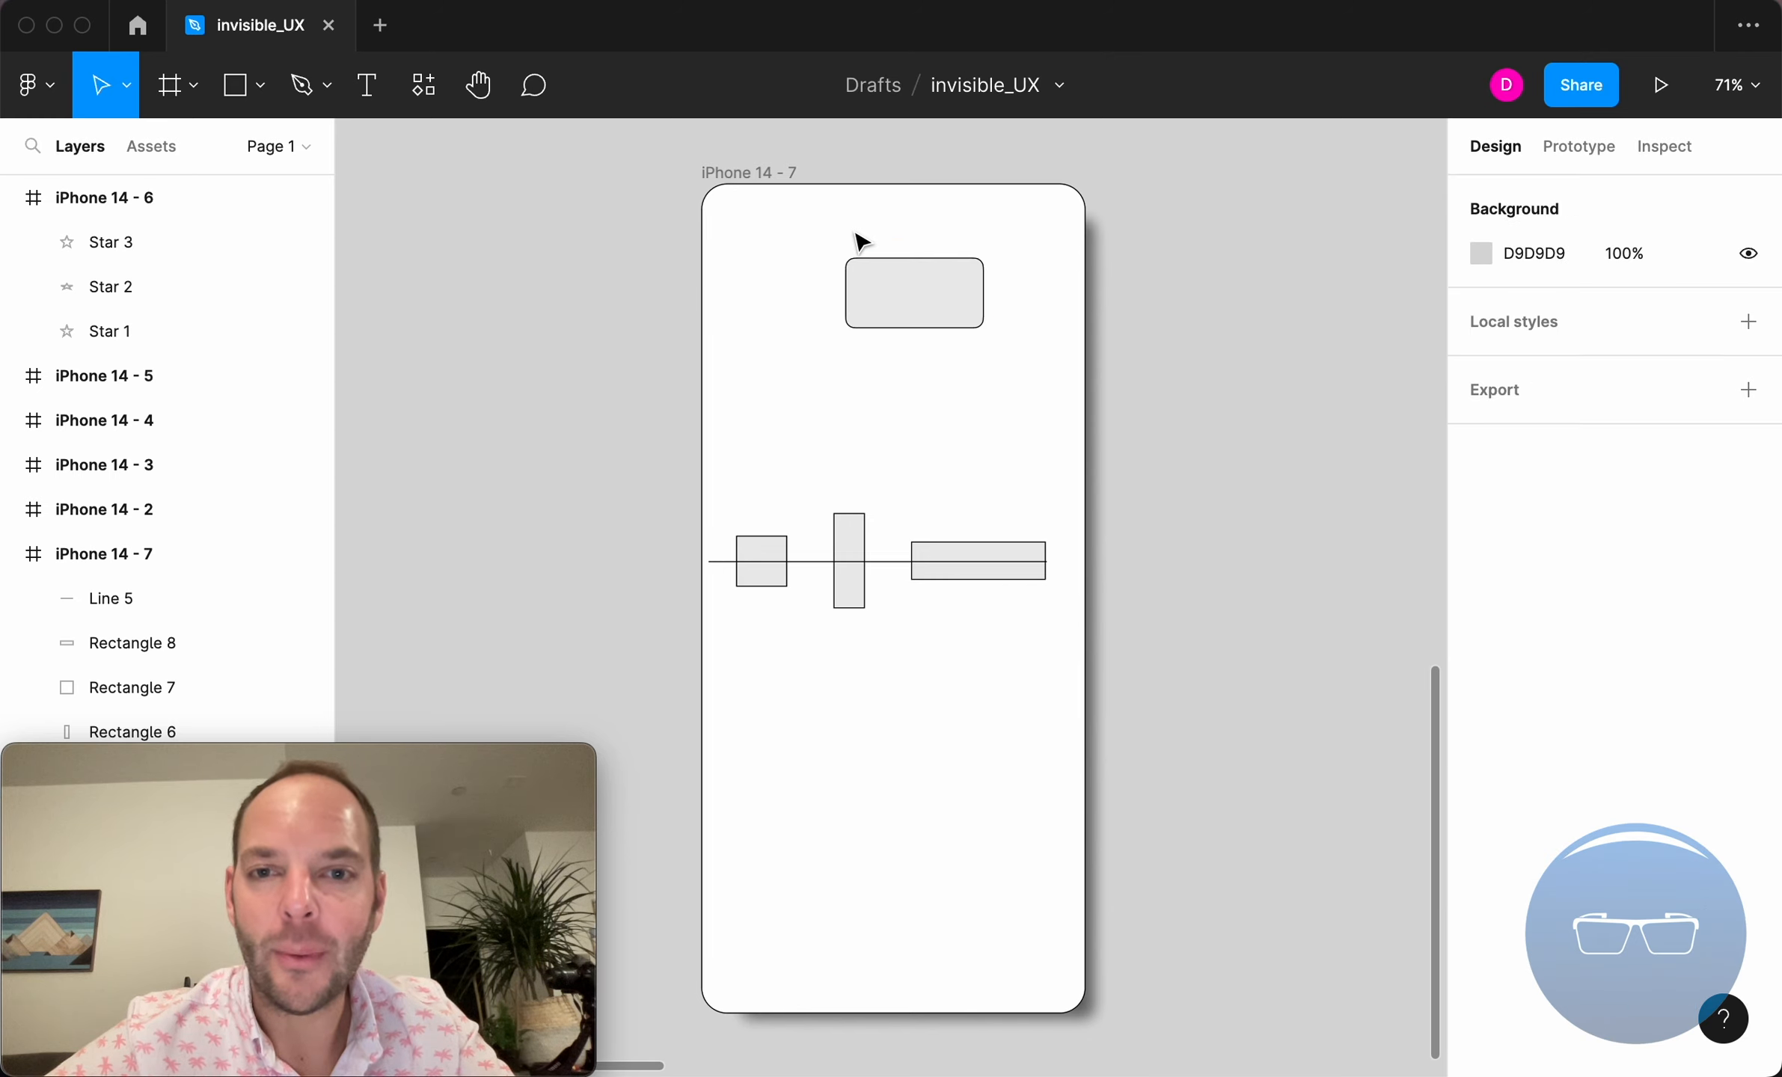
left_click(903, 287)
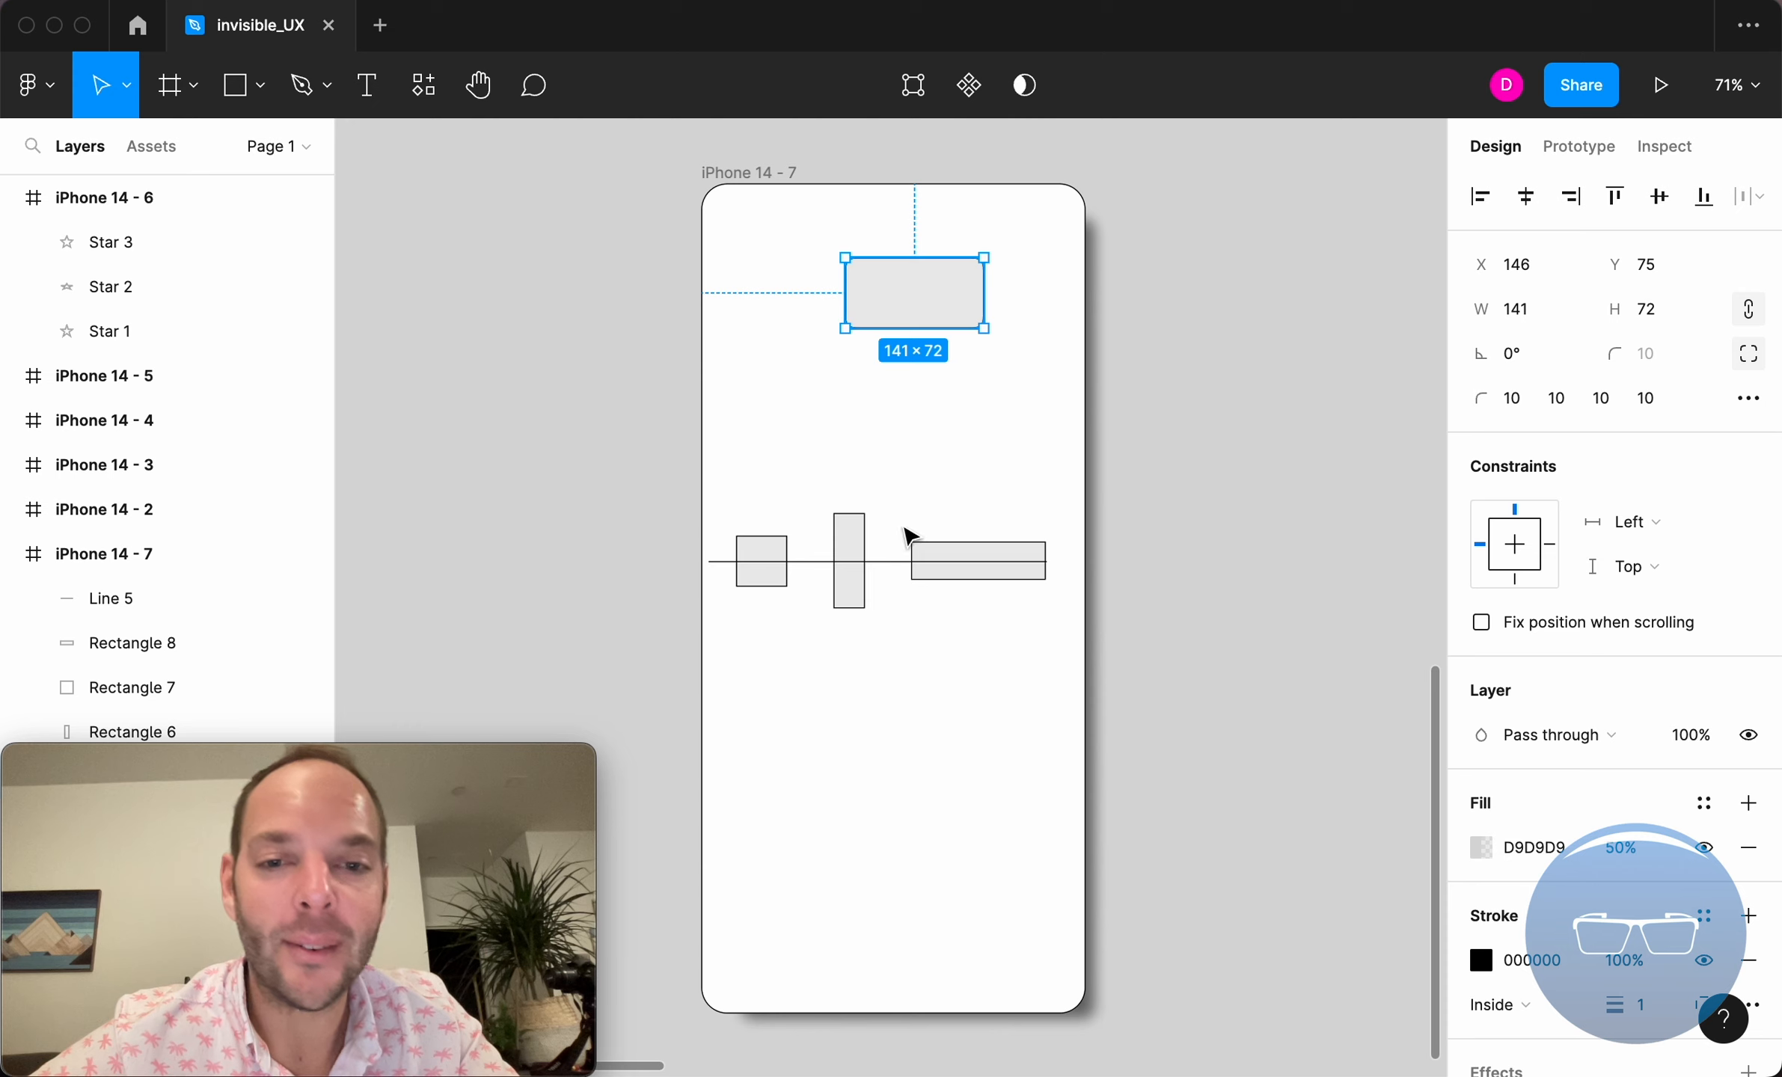
left_click(931, 495)
left_click(910, 279)
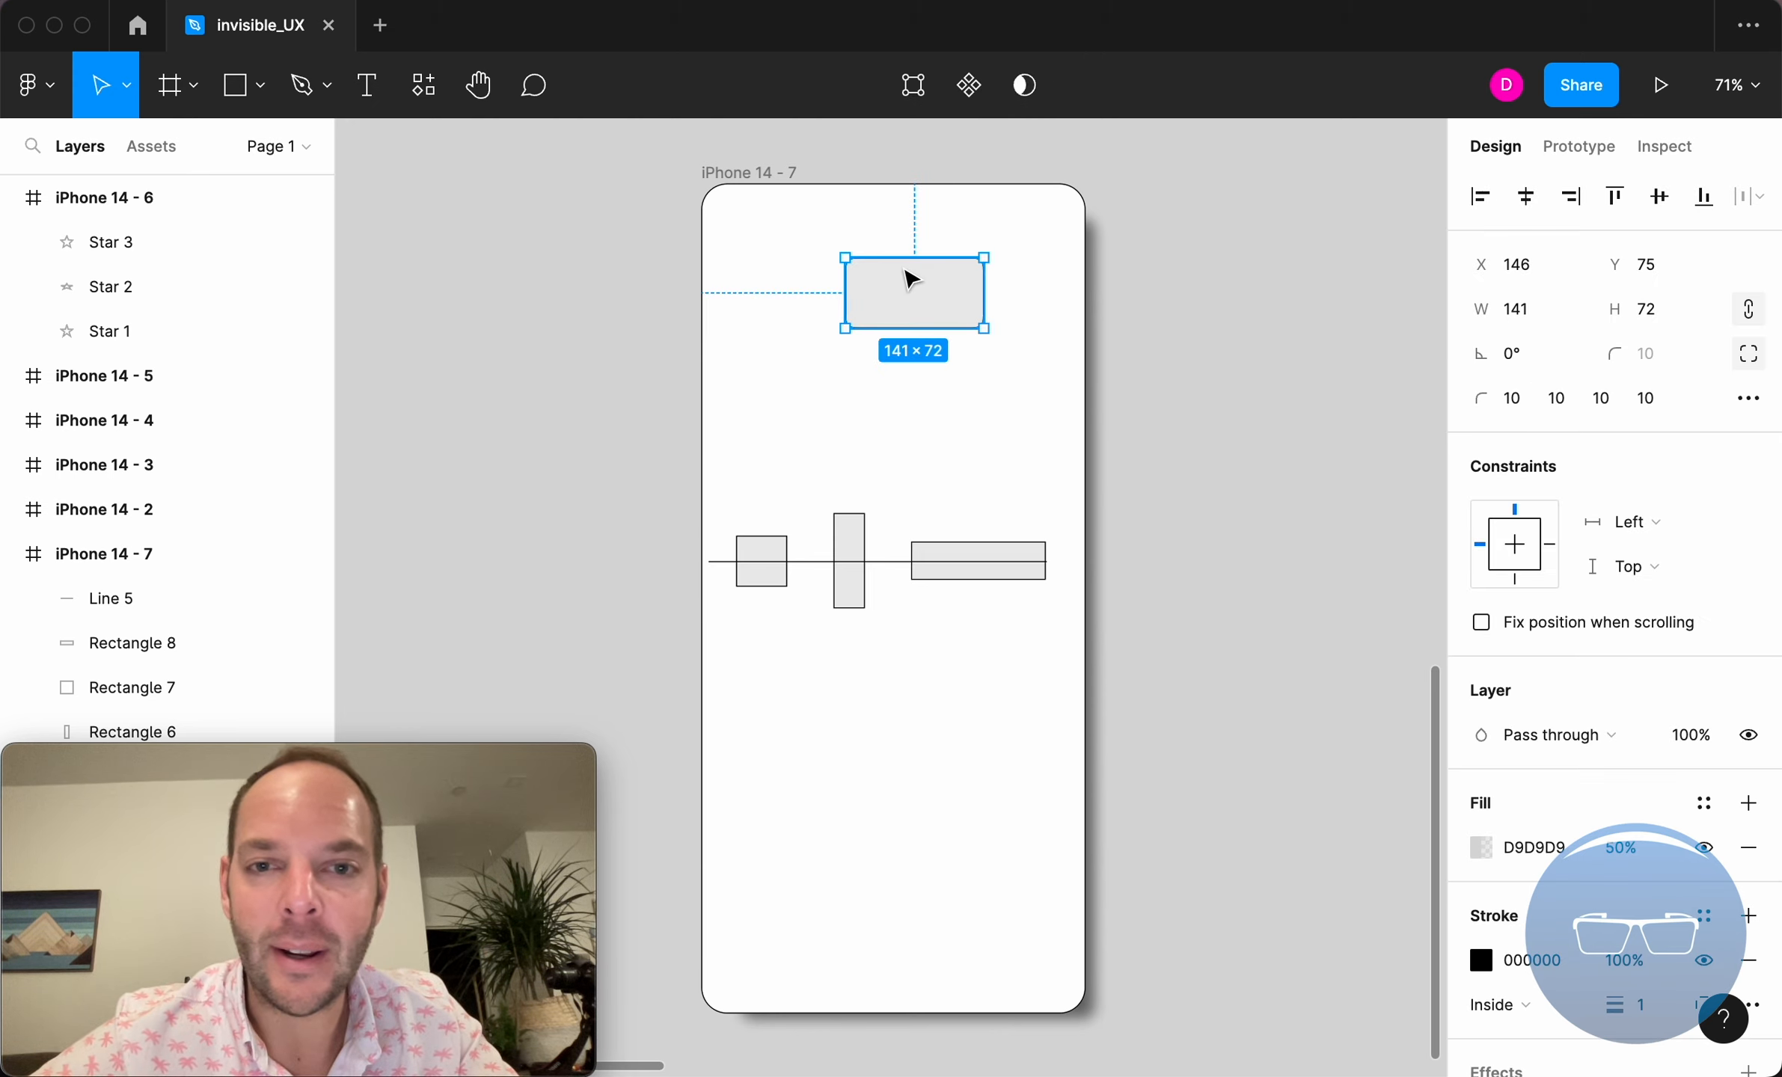
left_click(880, 563)
key("Delete")
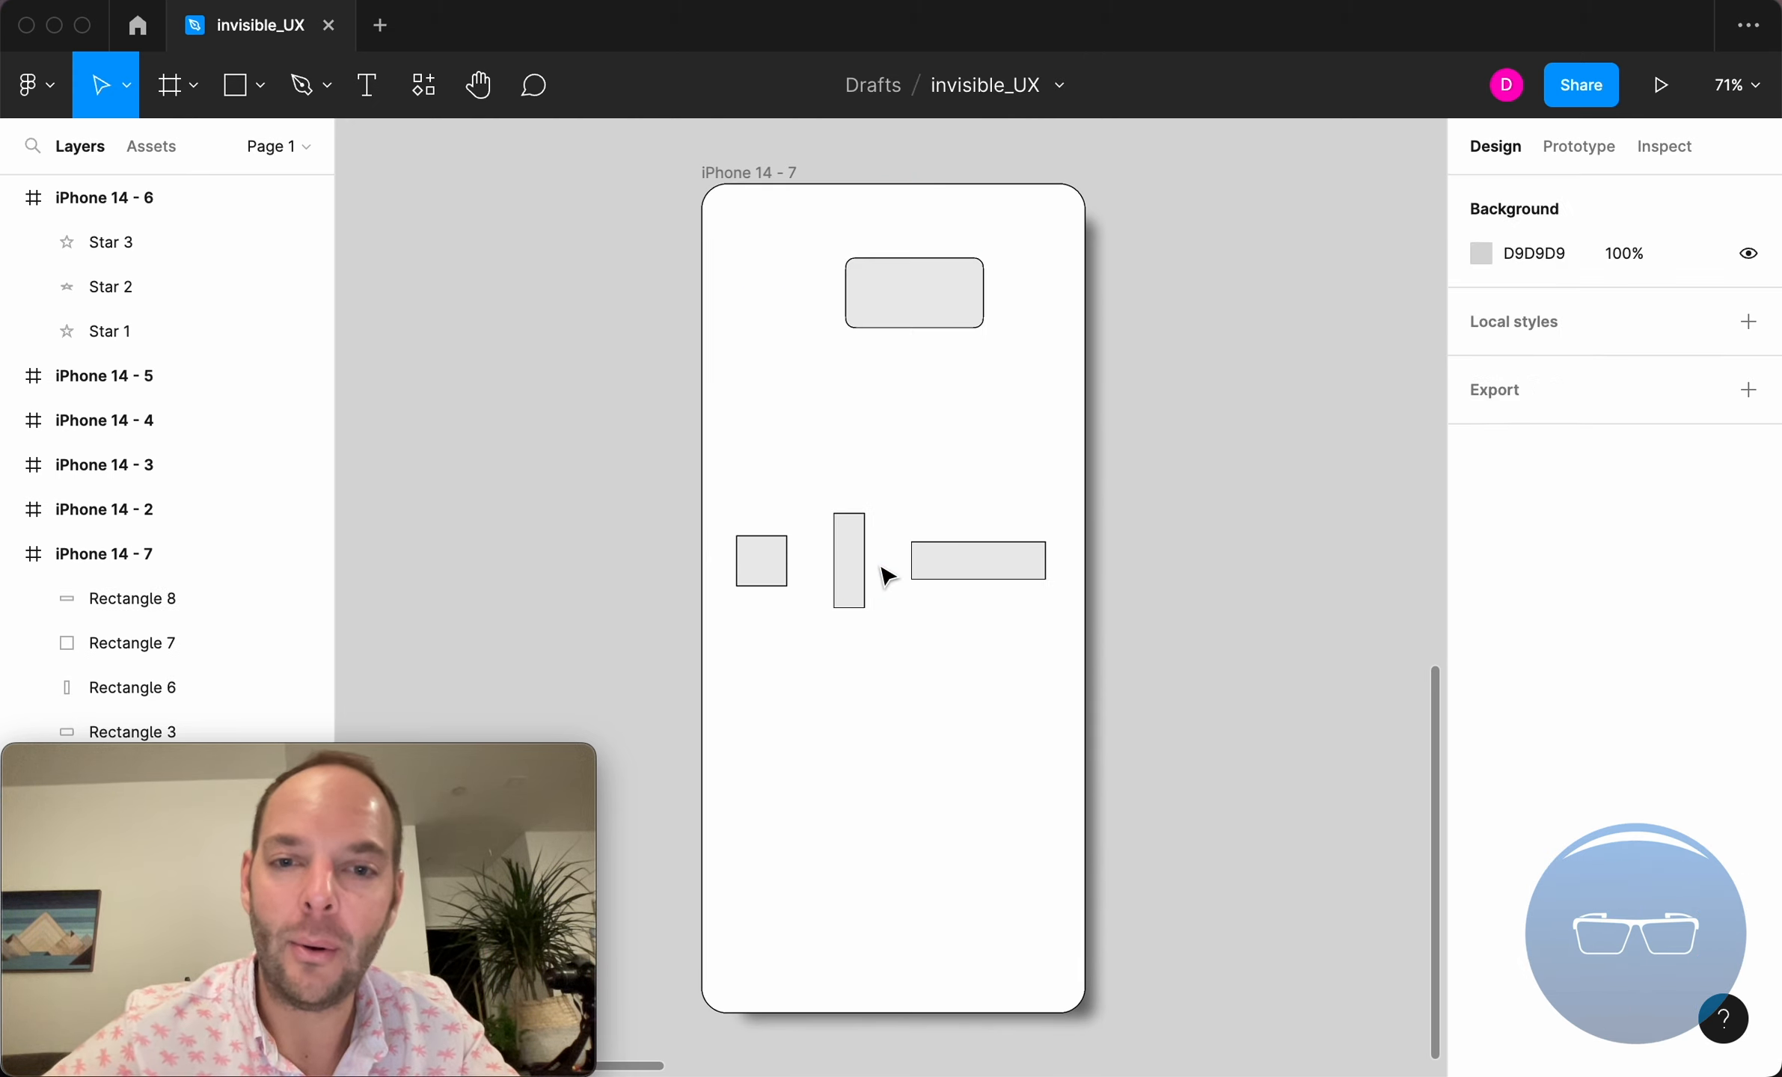
left_click_drag(984, 656, 768, 538)
key("Delete")
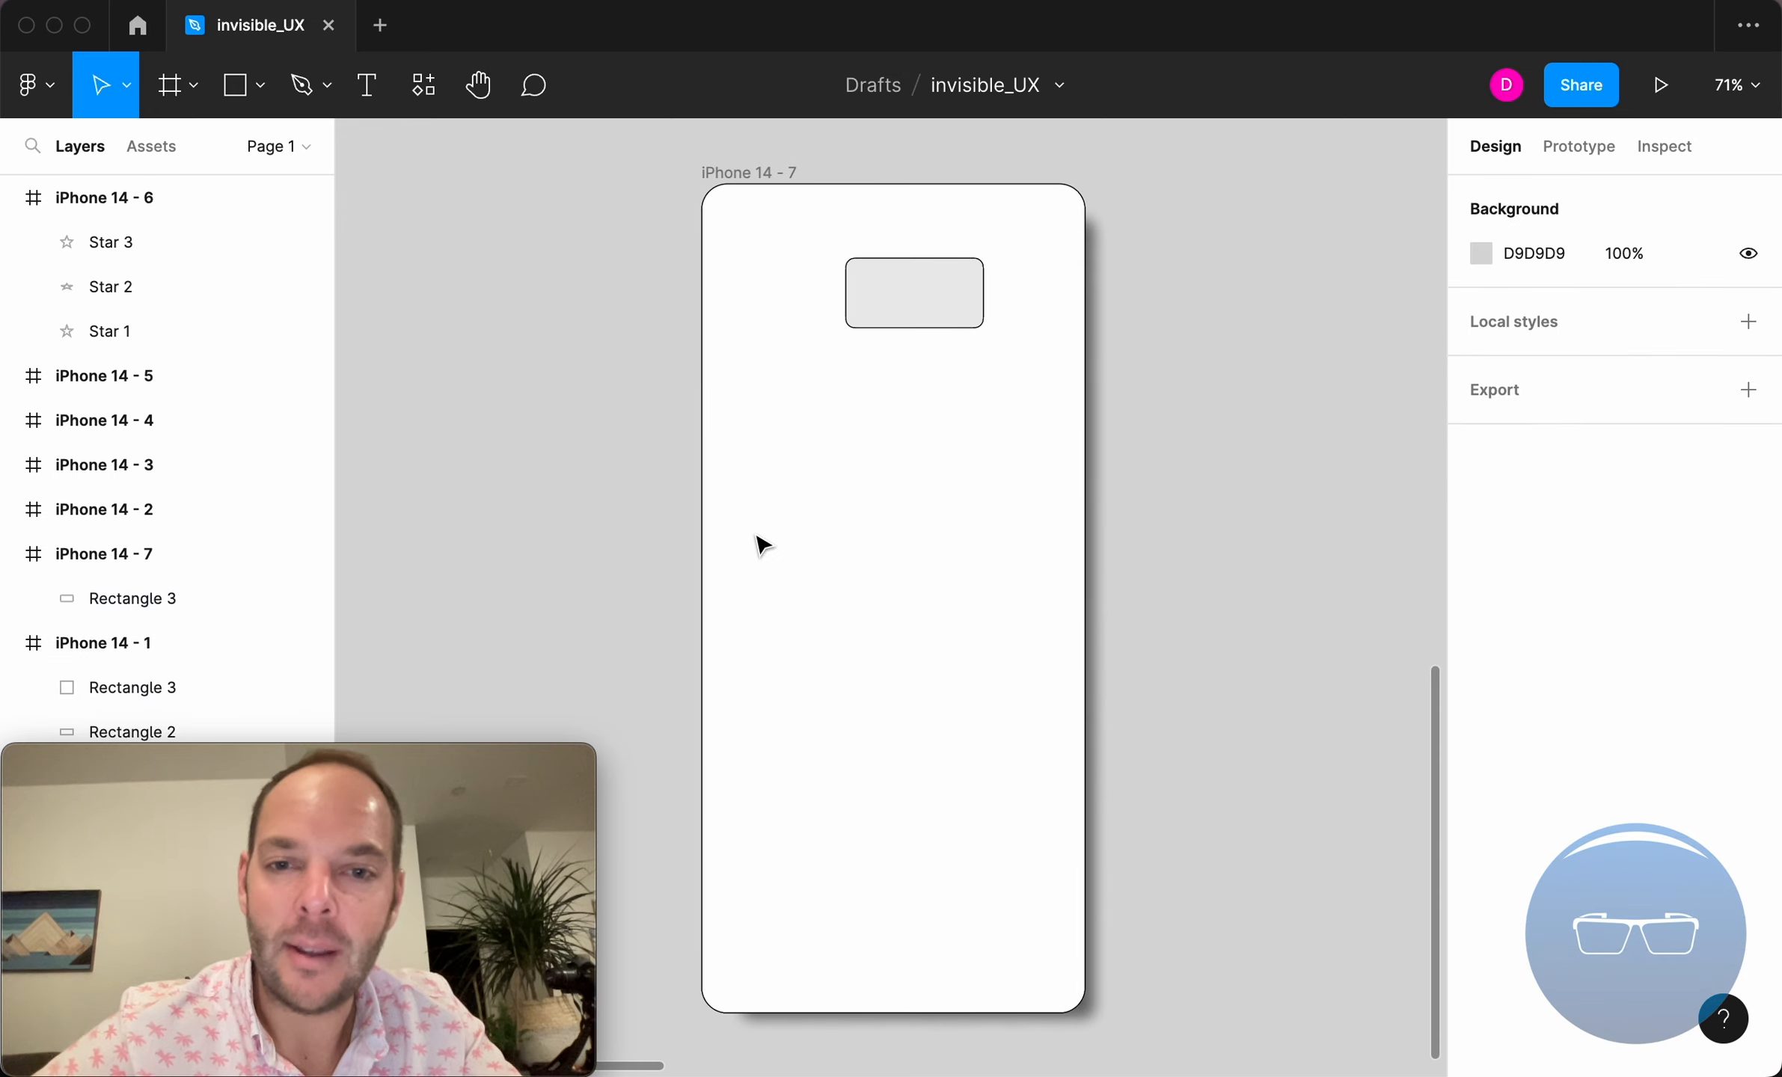
Inspect the constraints of Rectangle 3 and the properties of its parent frame iPhone 14 - 7.
left_click(927, 306)
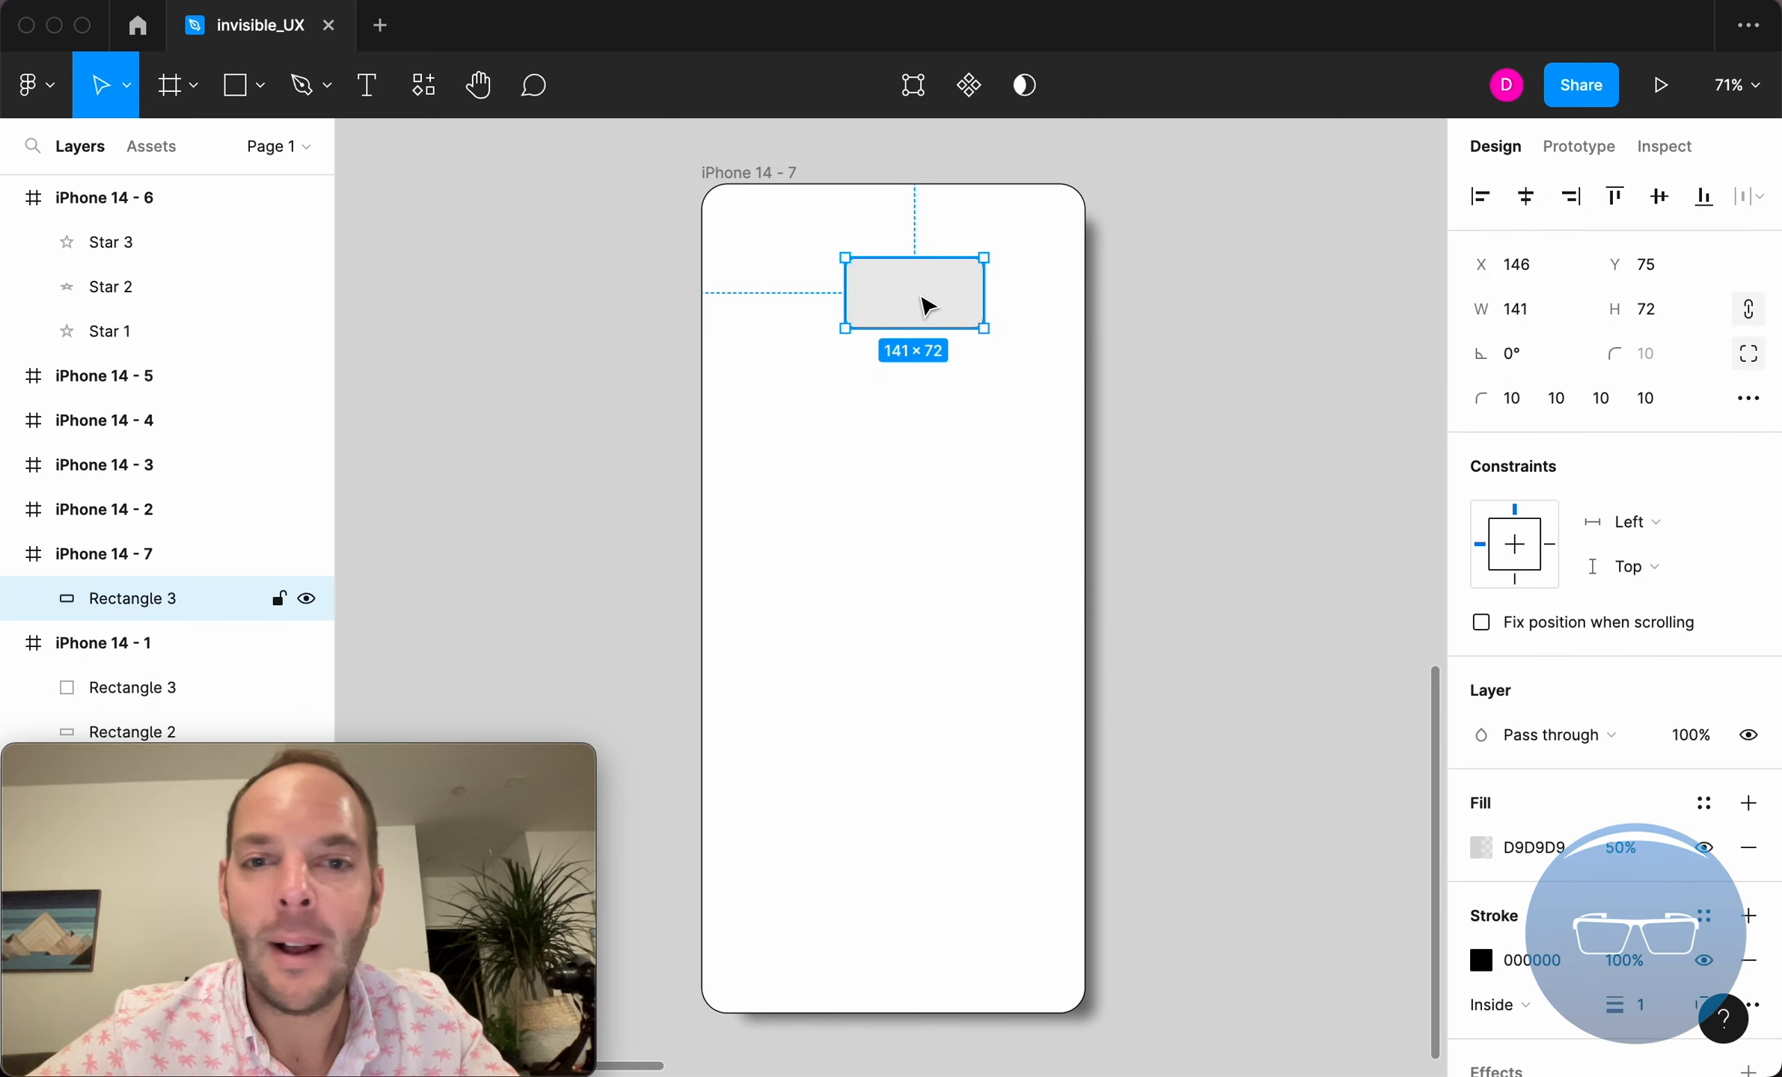
scroll(928, 306, "up", 3)
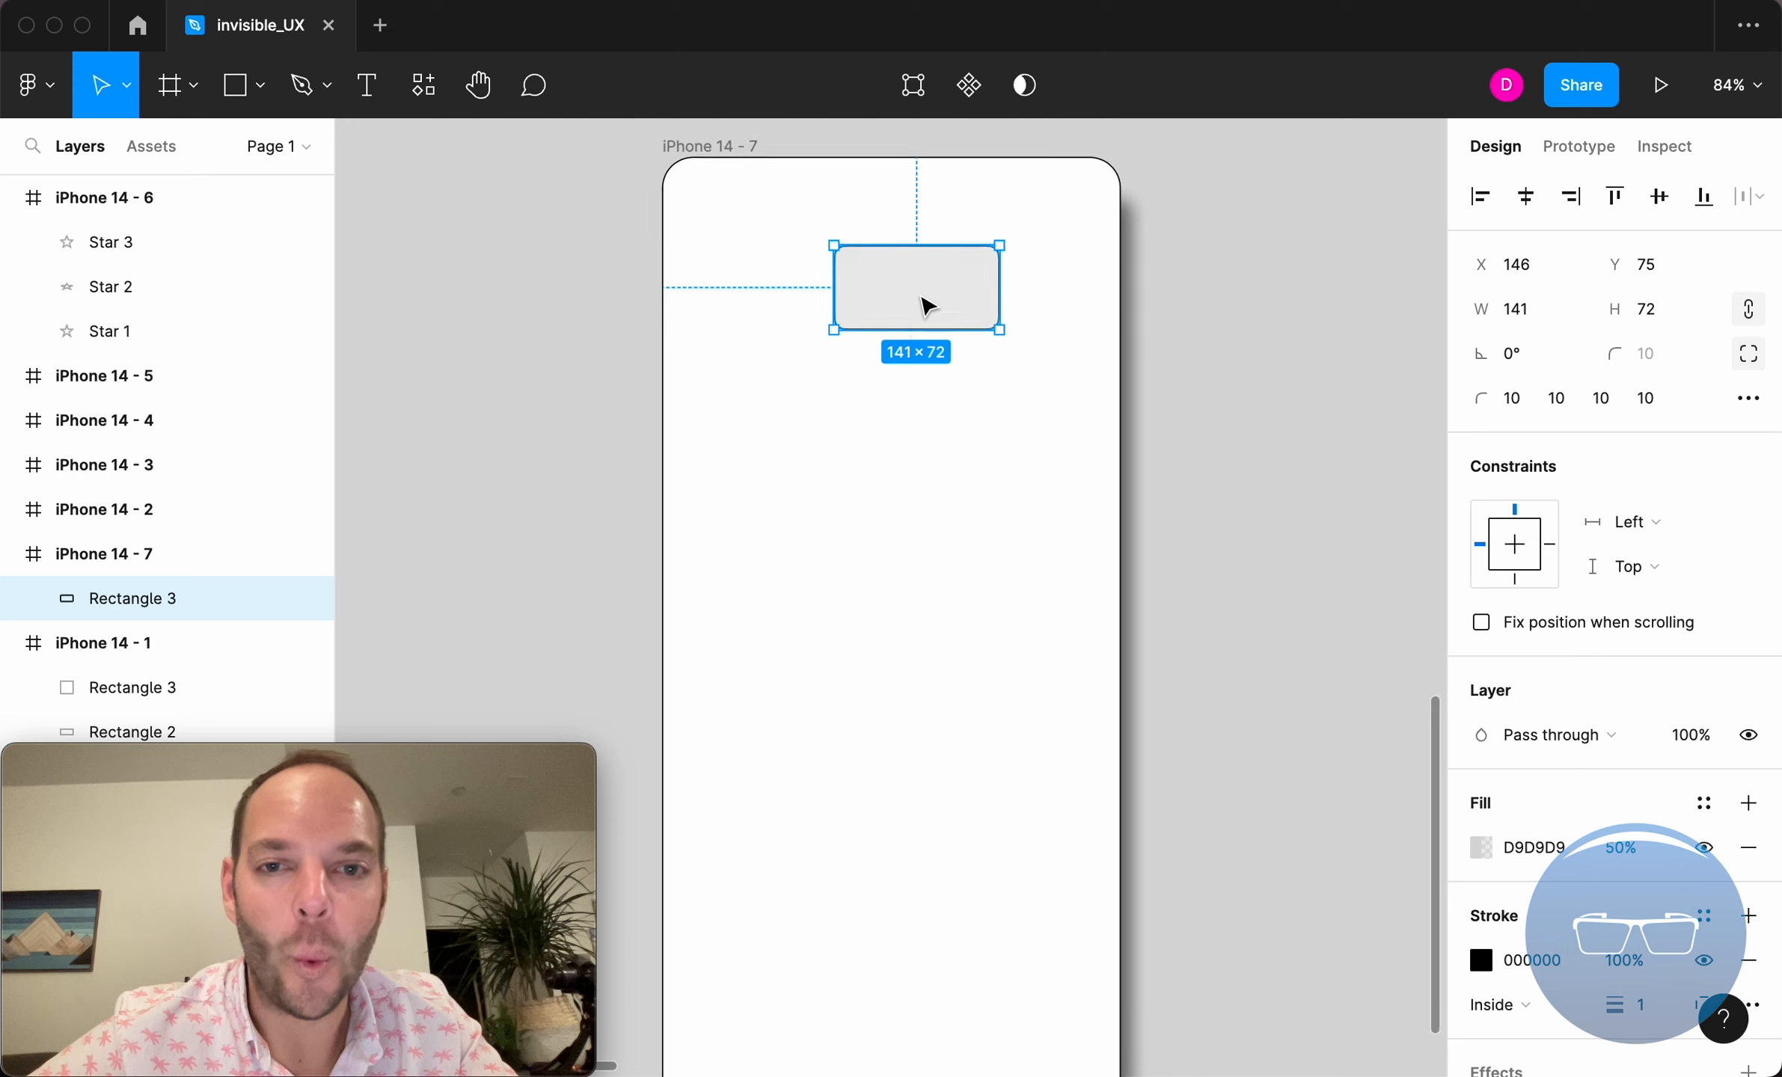
scroll(927, 306, "up", 2)
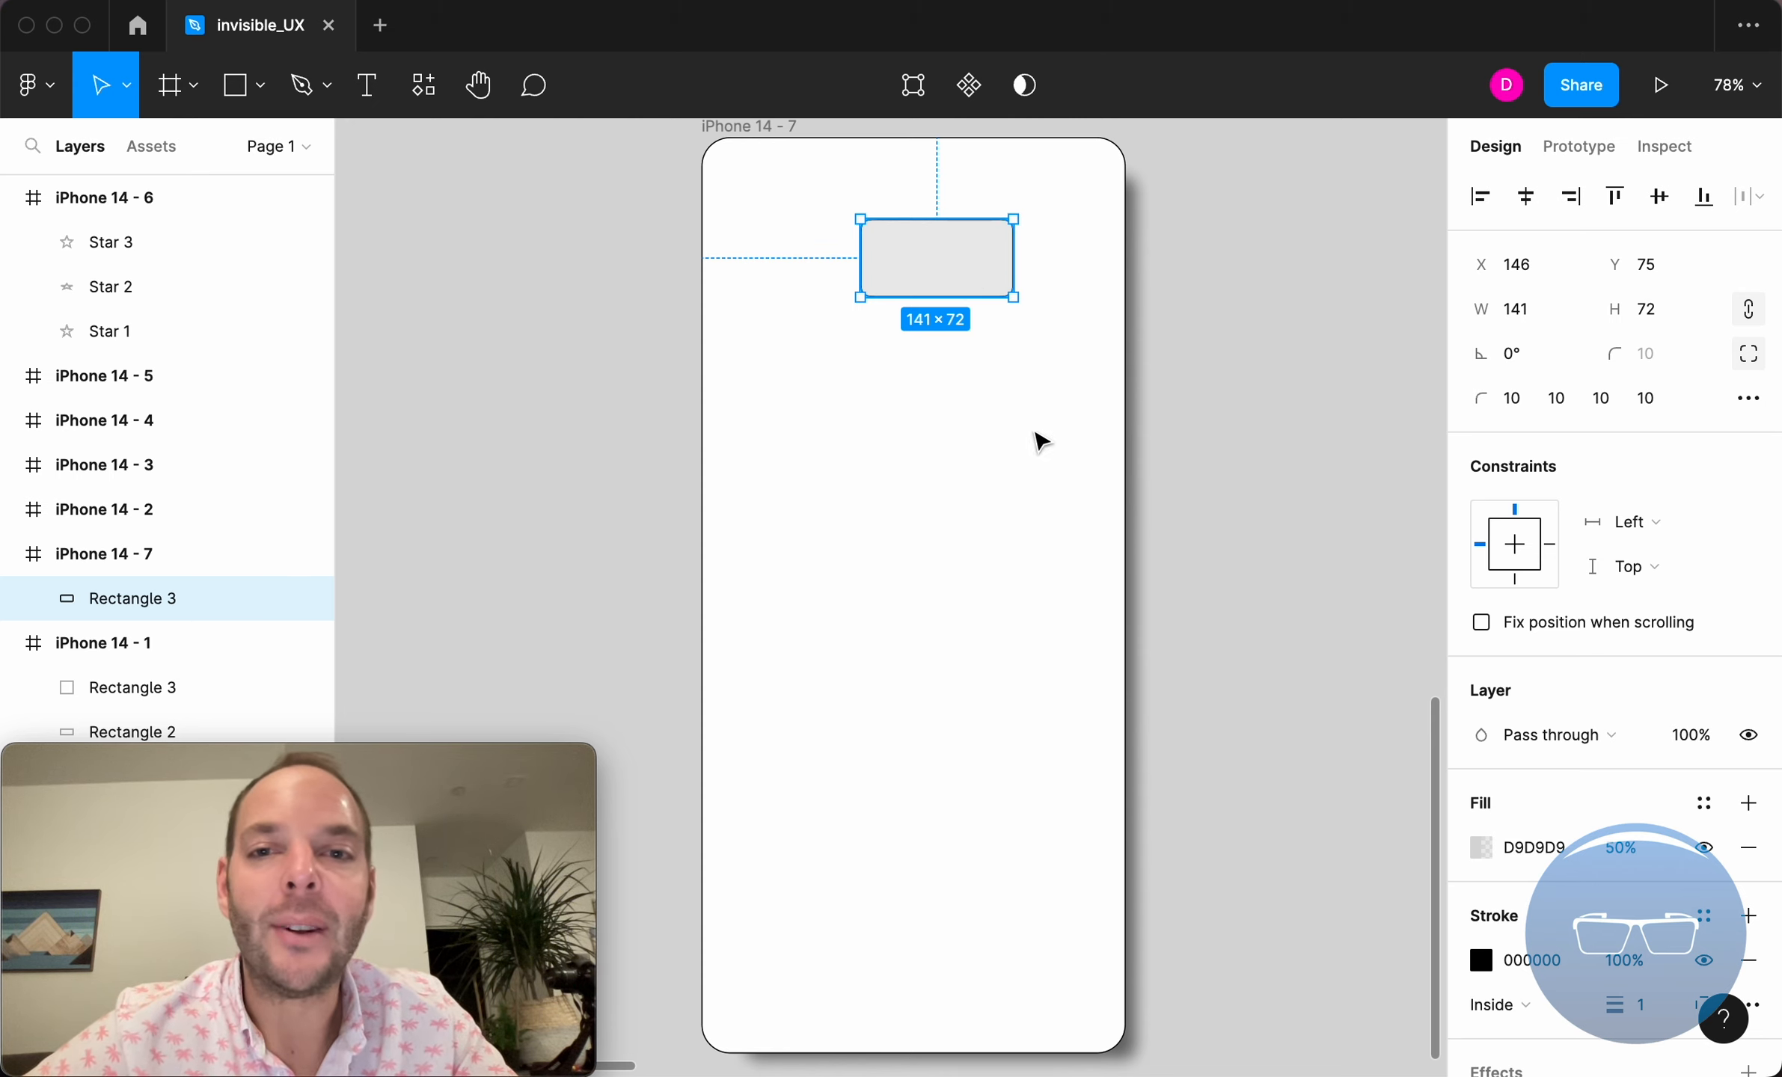
left_click(761, 154)
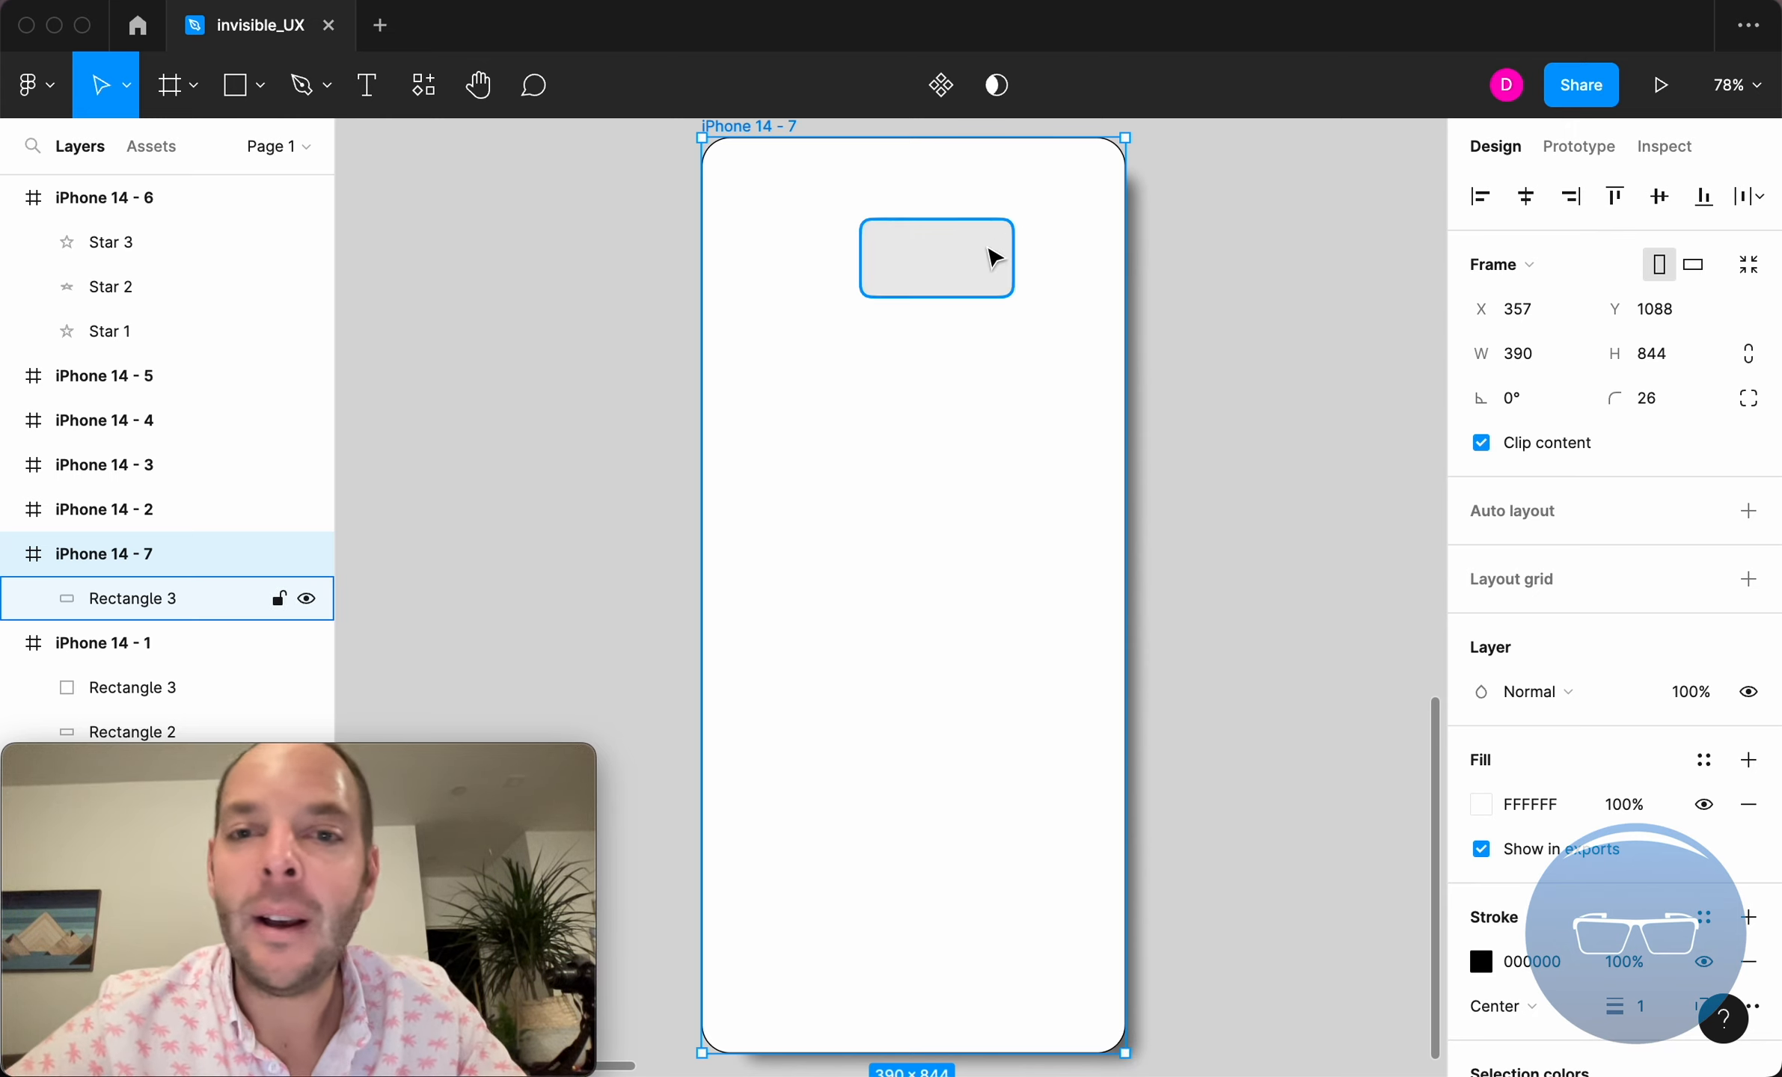
left_click(985, 260)
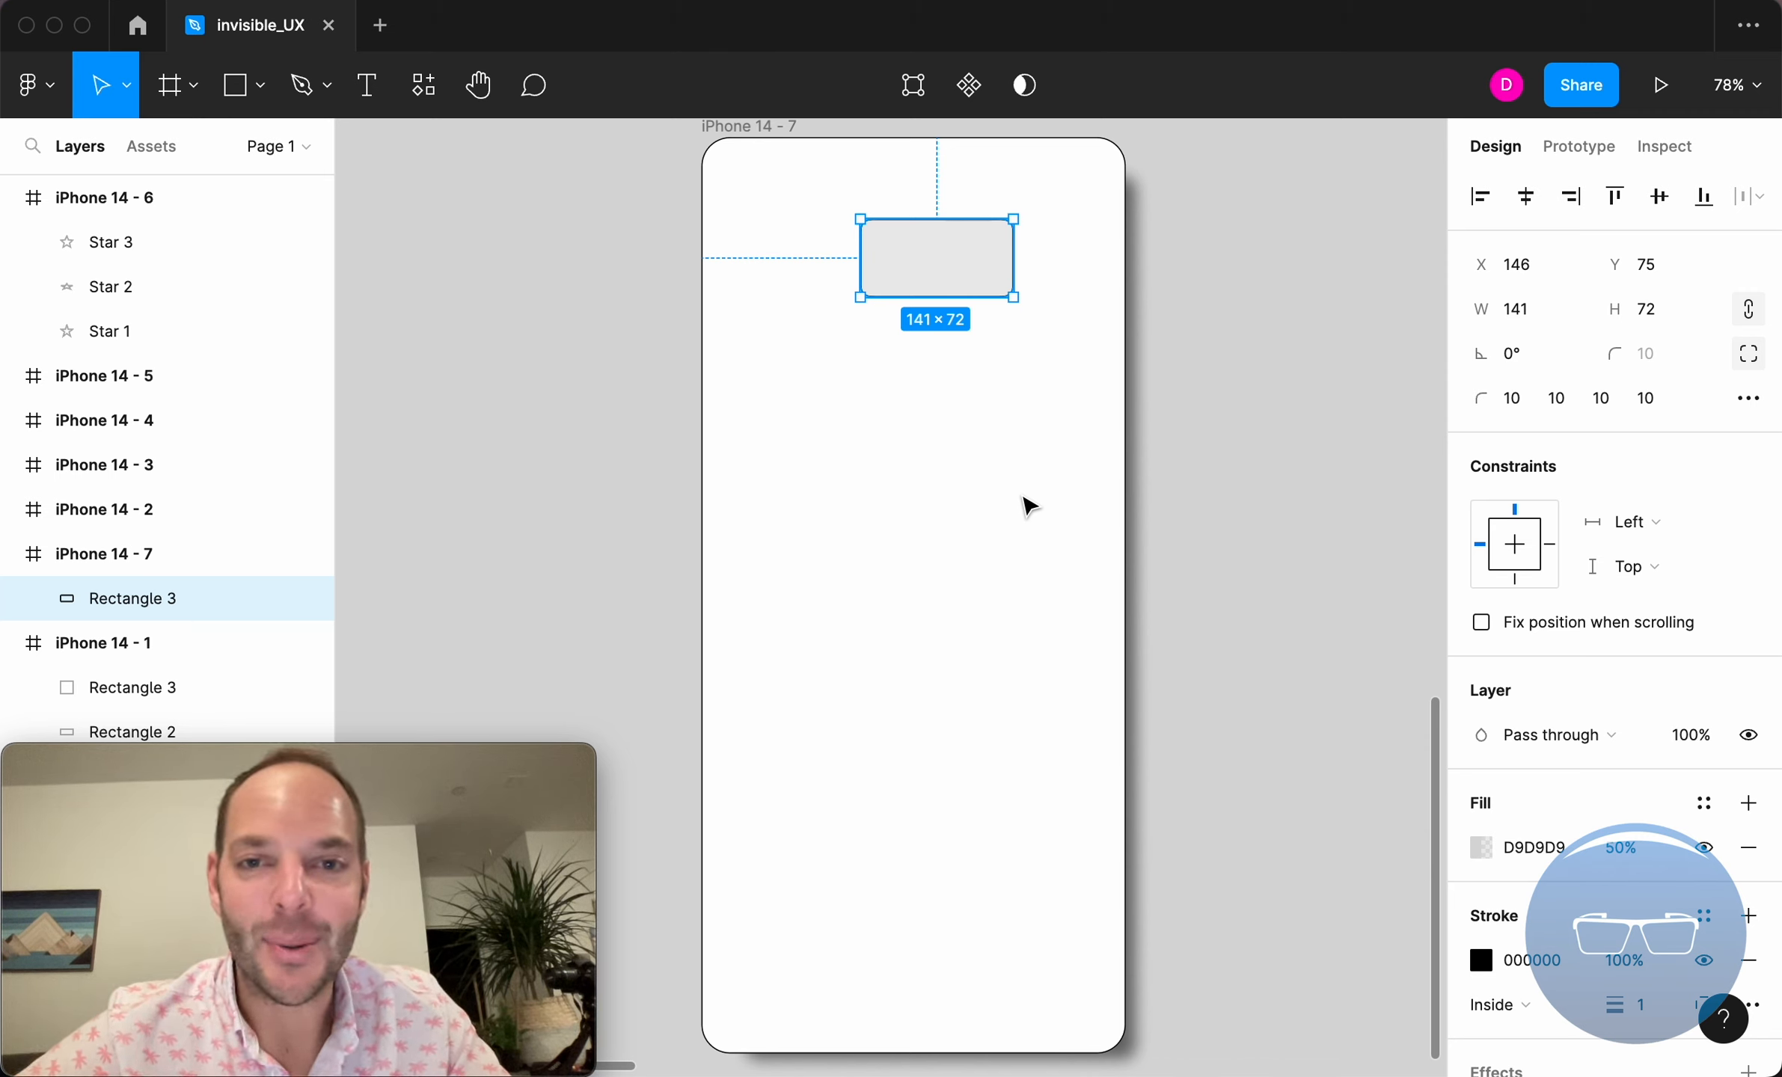
left_click(758, 127)
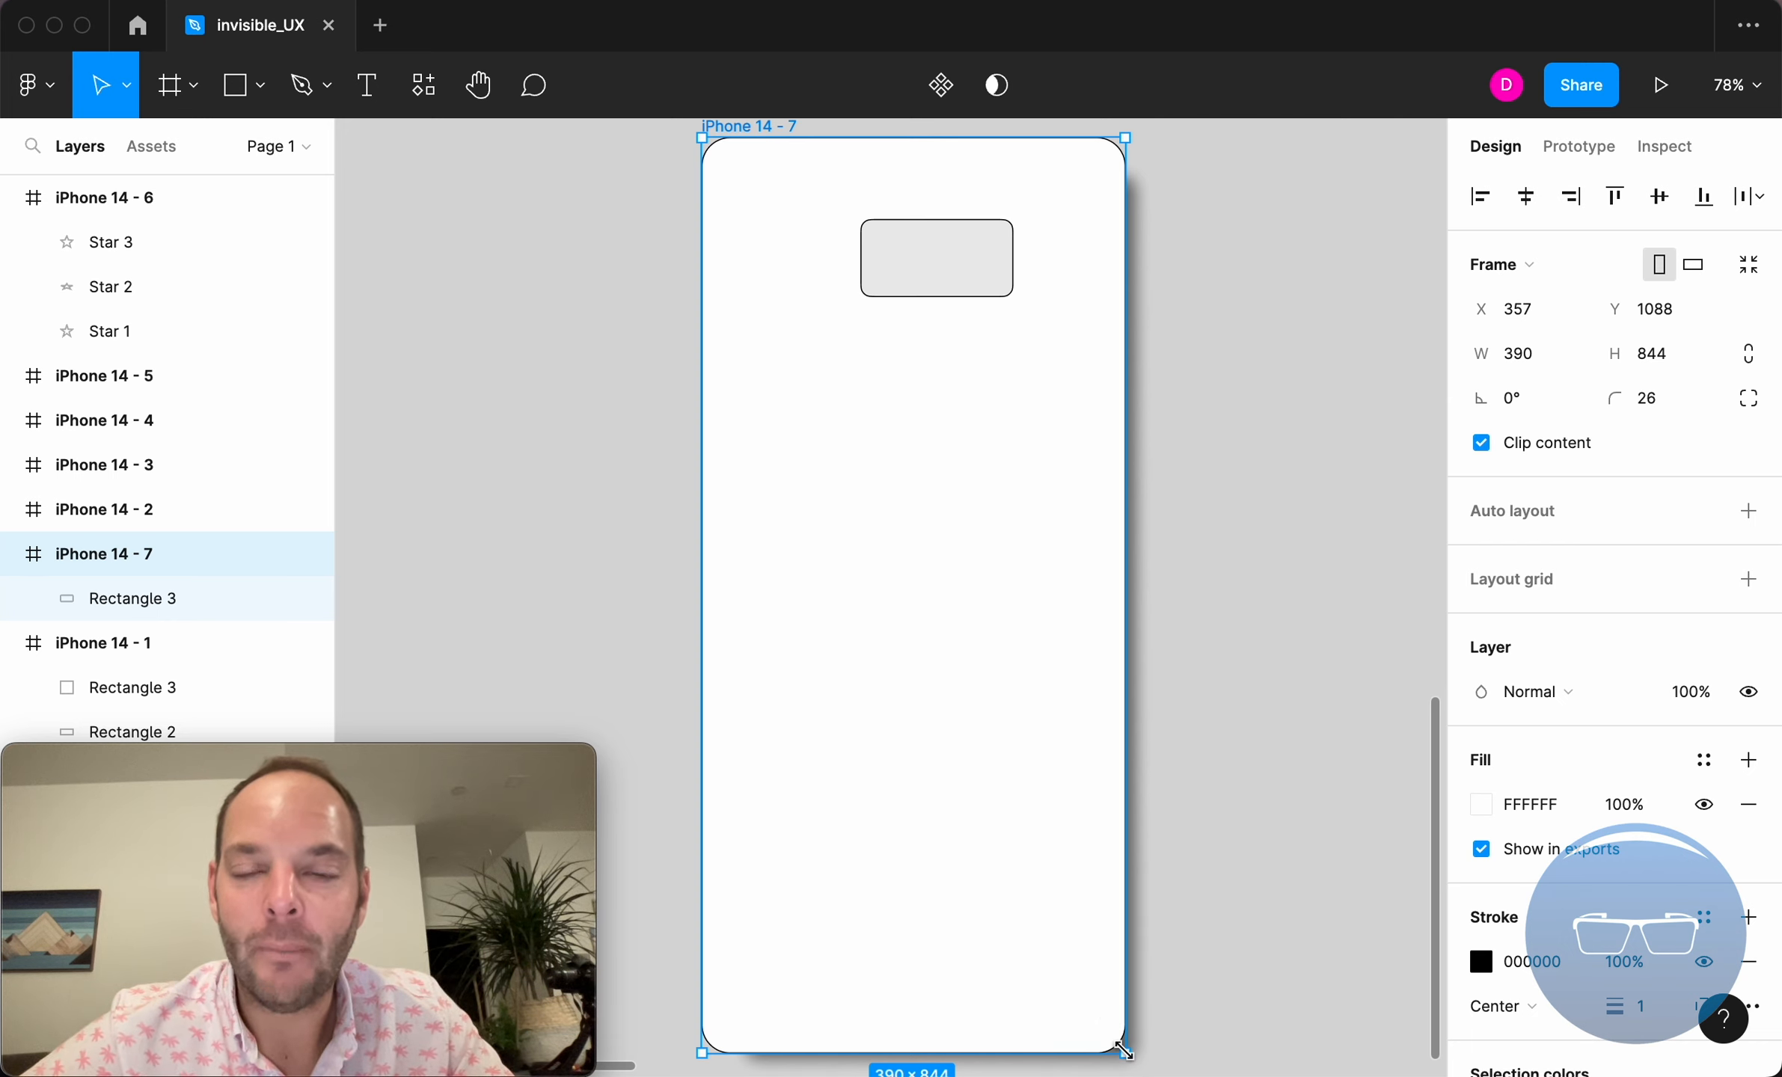
left_click(974, 277)
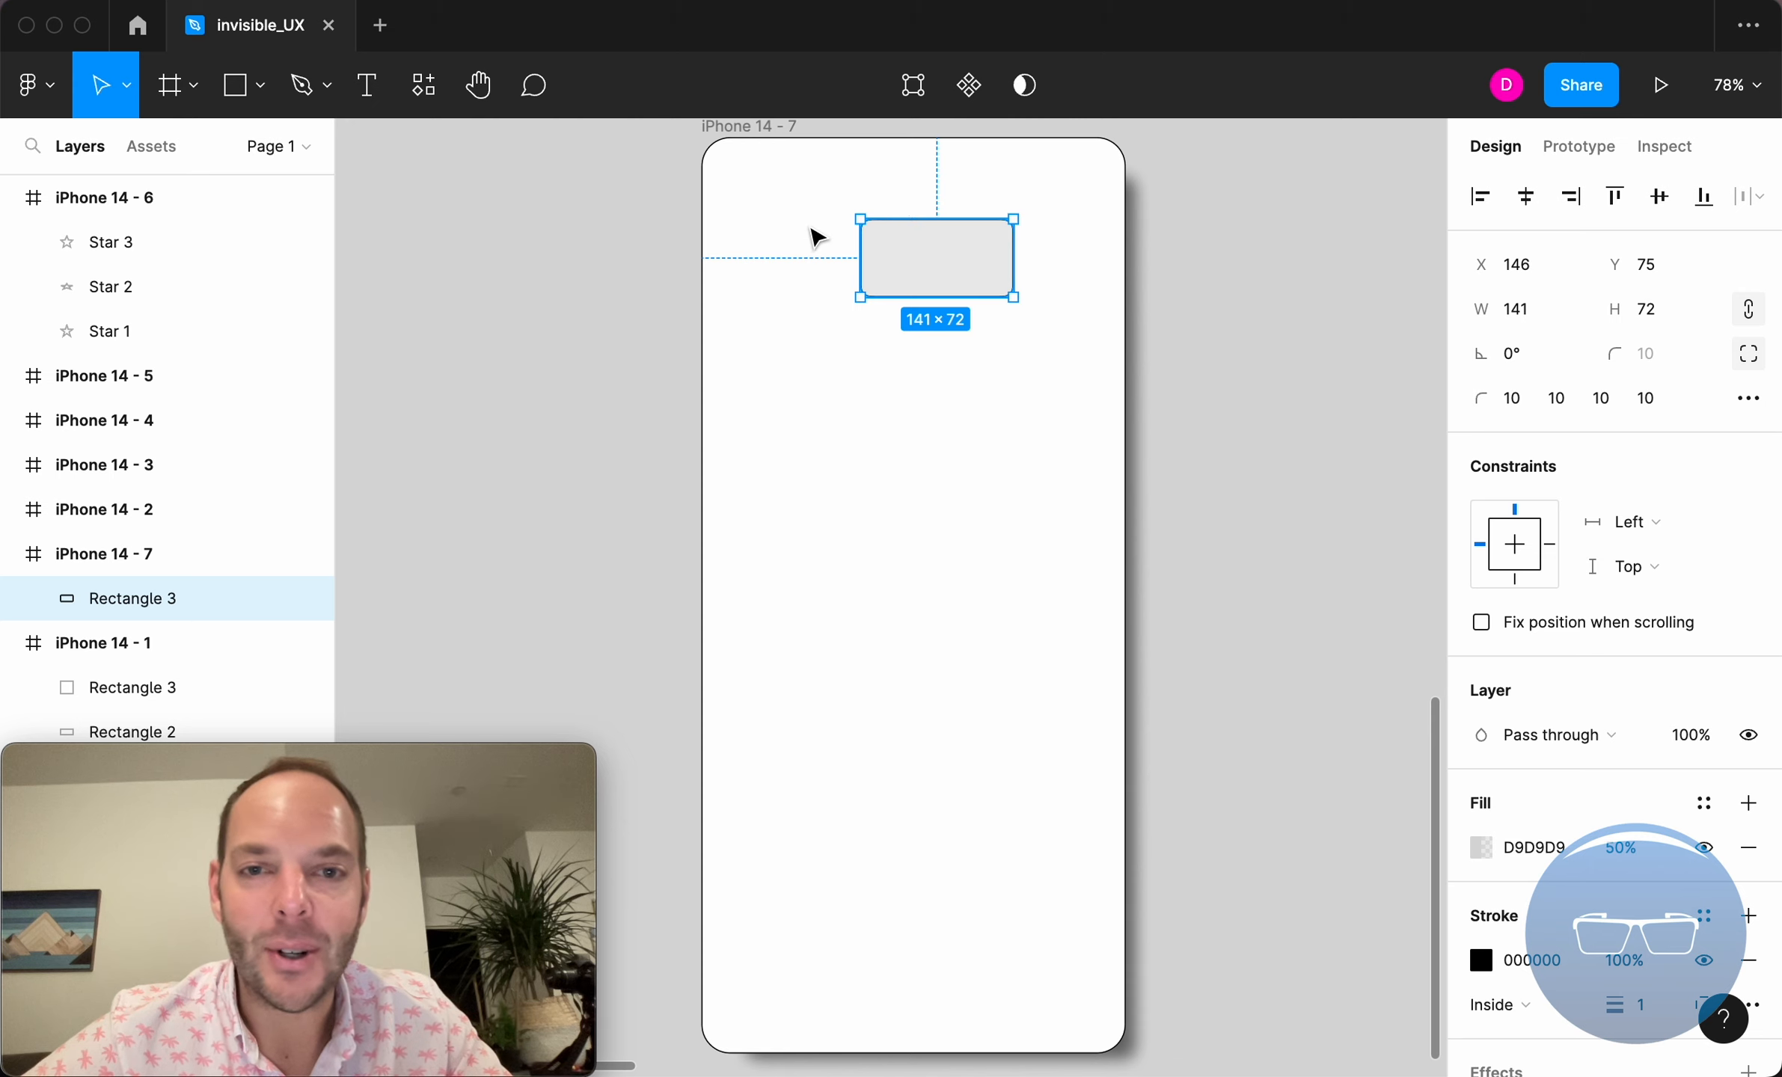
Resize the iPhone 14 - 7 frame to about 599 × 702, and shrink it again to test the rectangle's left and top constraints.
left_click(773, 127)
left_click_drag(1121, 1051, 1352, 899)
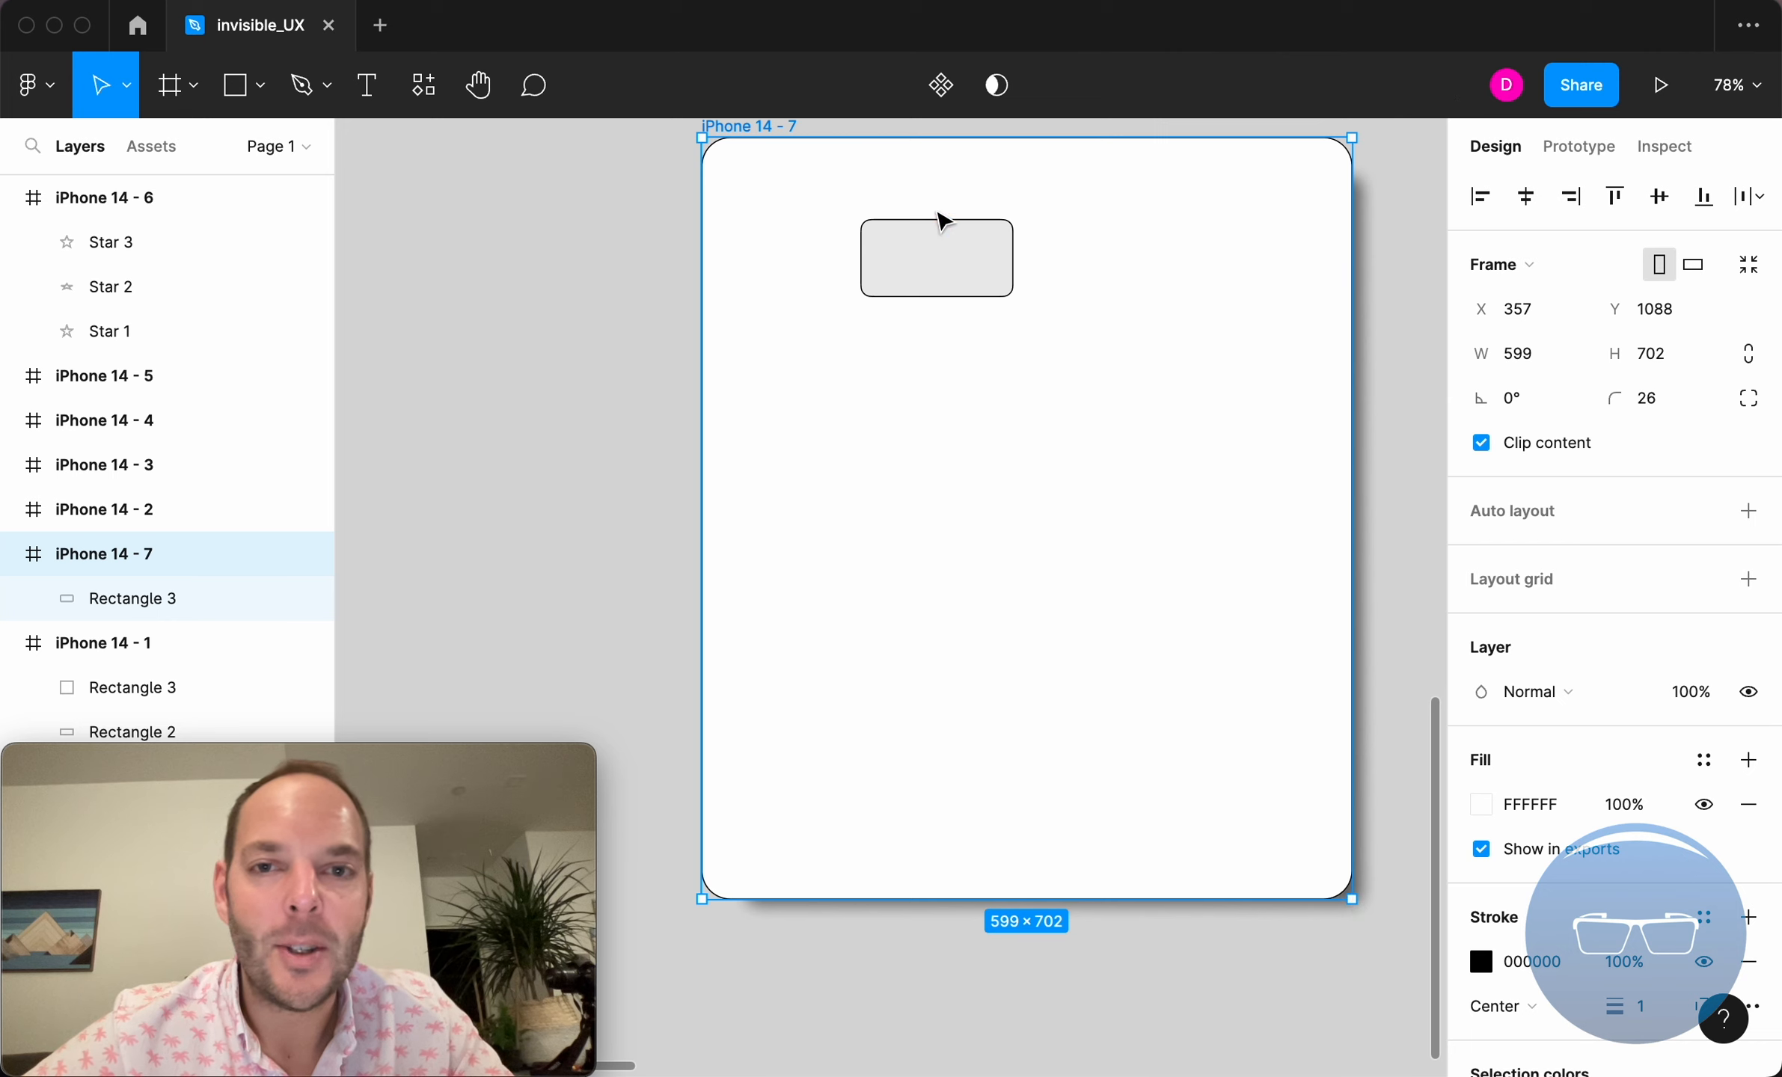
left_click(931, 269)
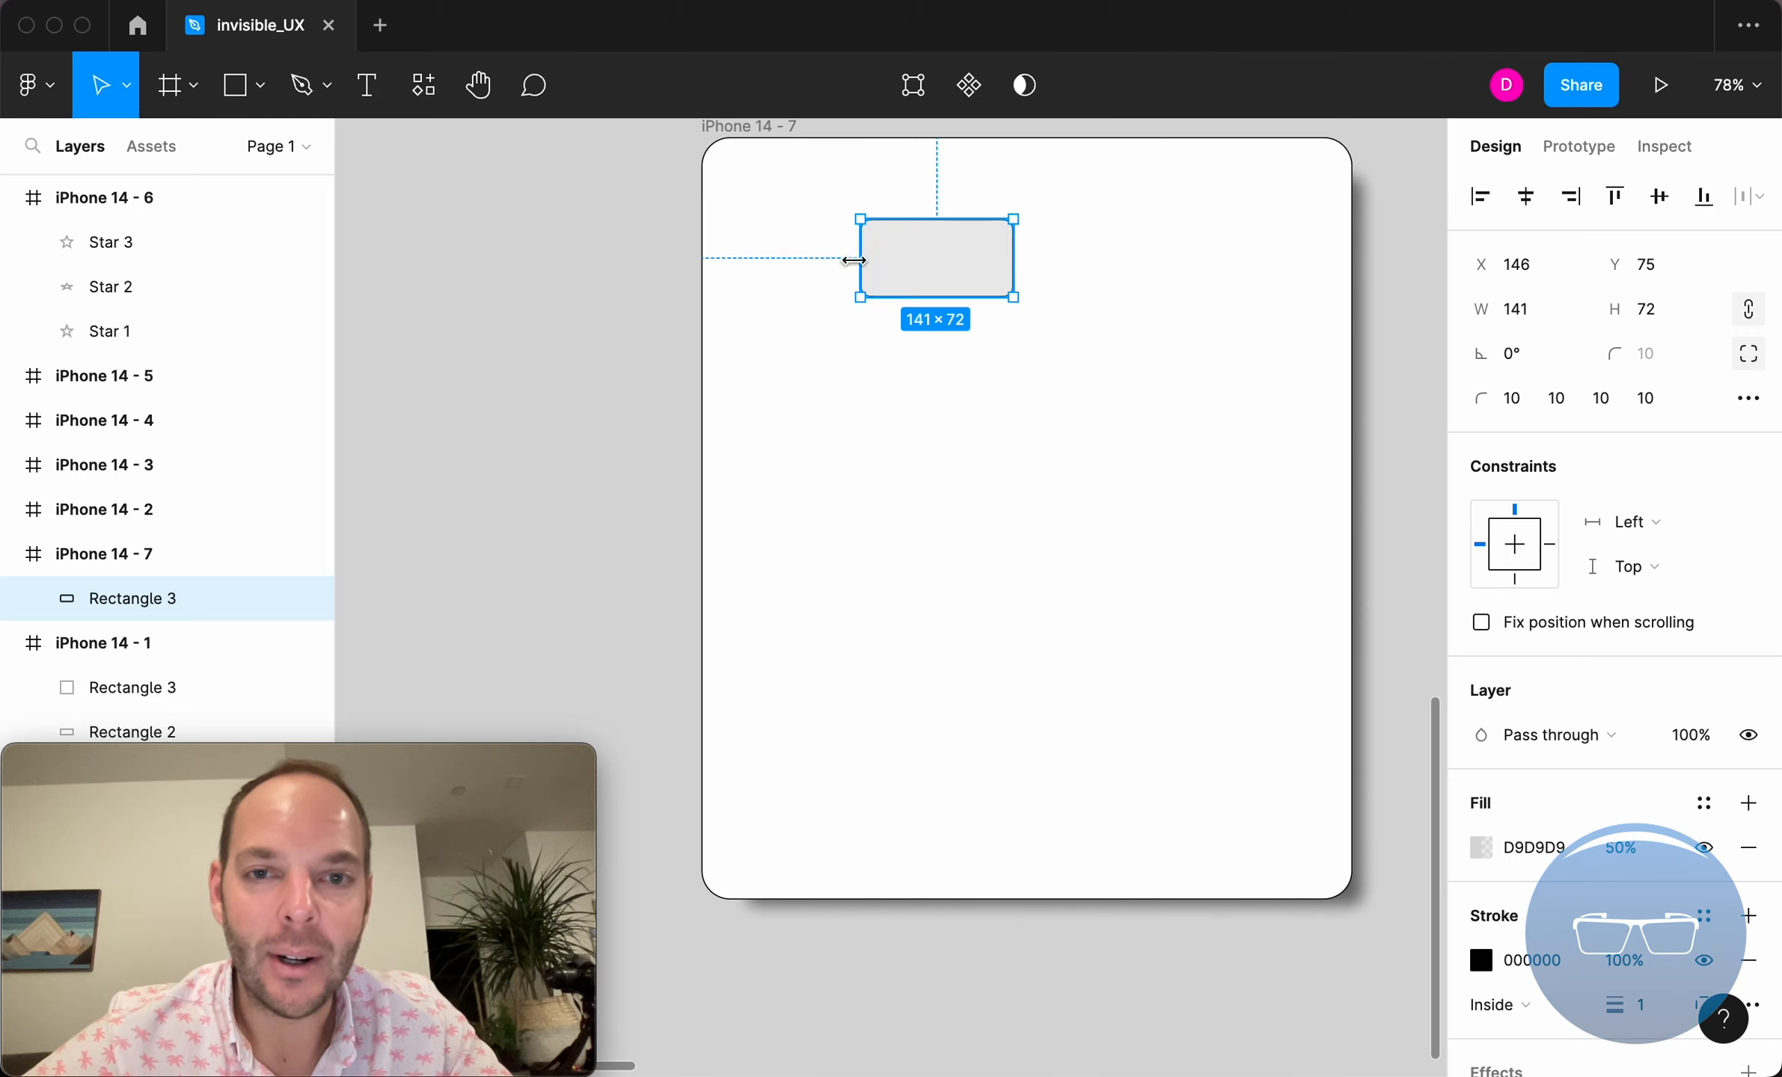
left_click(795, 131)
left_click_drag(1352, 899, 1145, 872)
left_click(923, 337)
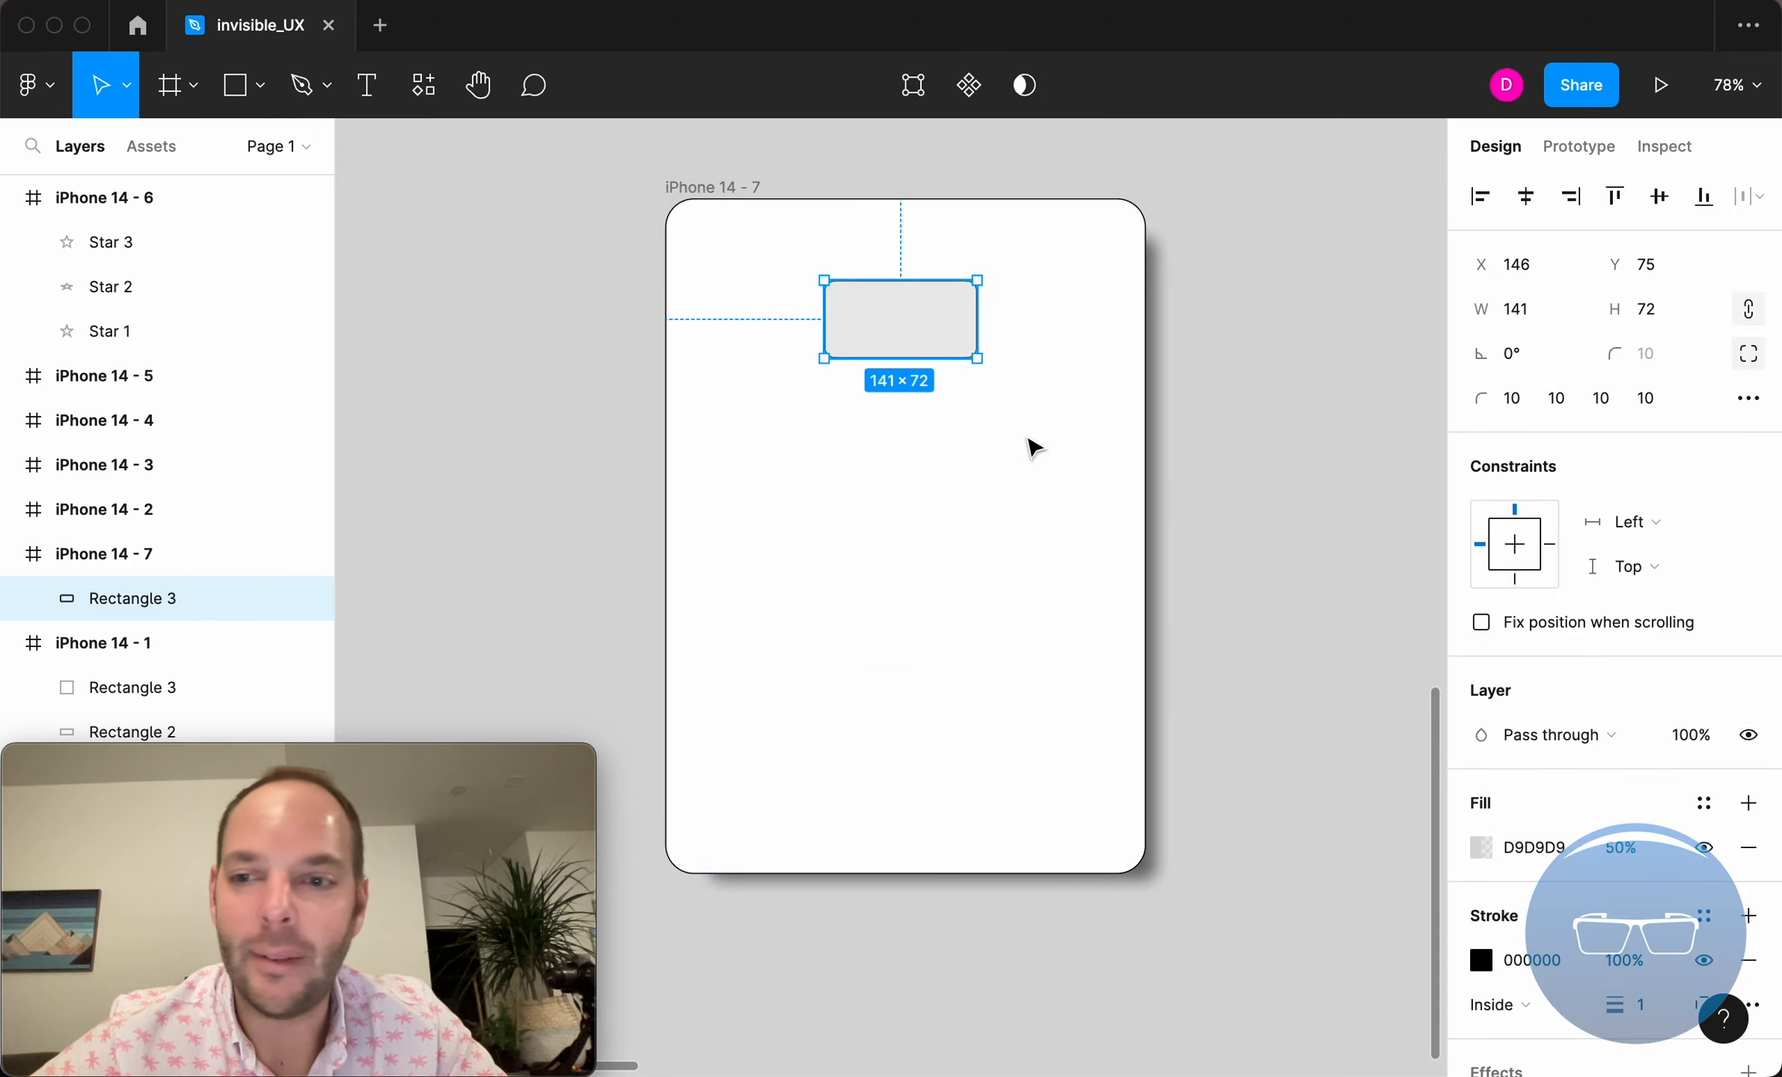
Change the constraints of Rectangle 3 to Right and Bottom within the iPhone 14 - 7 frame.
left_click(1553, 550)
left_click(1517, 579)
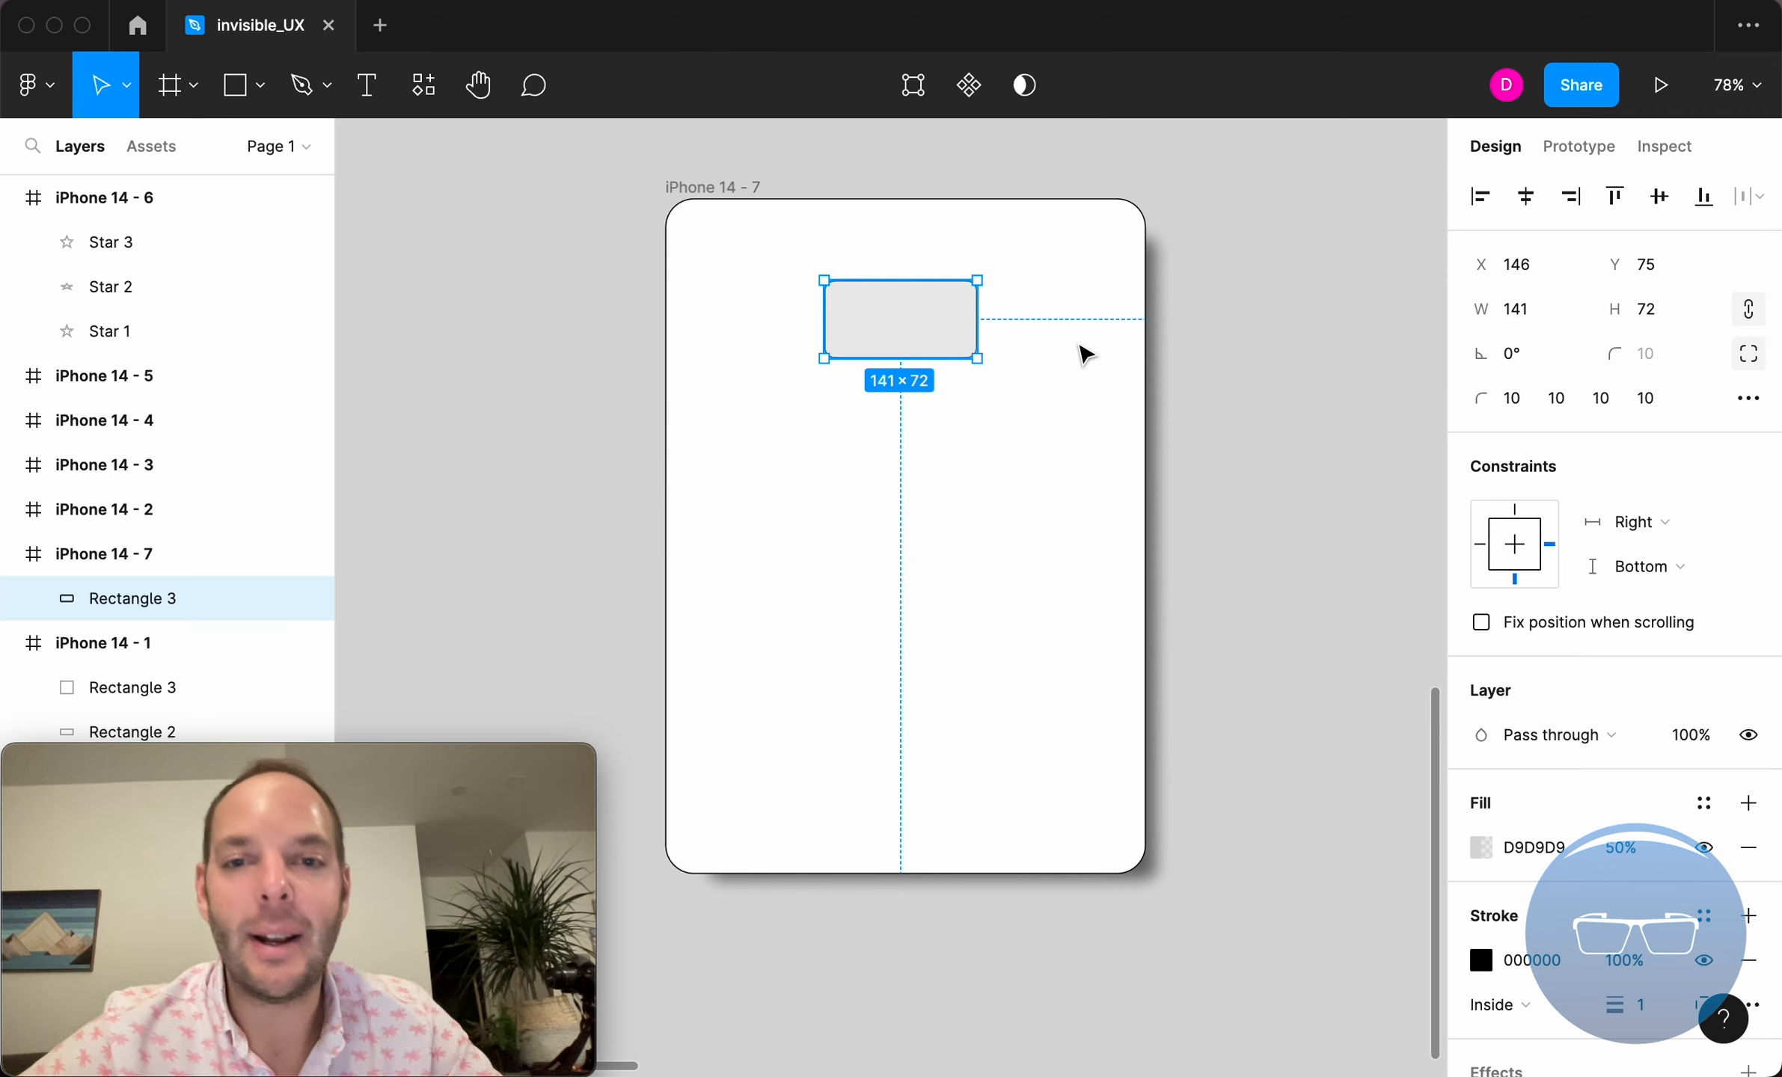
left_click(713, 190)
left_click(869, 308)
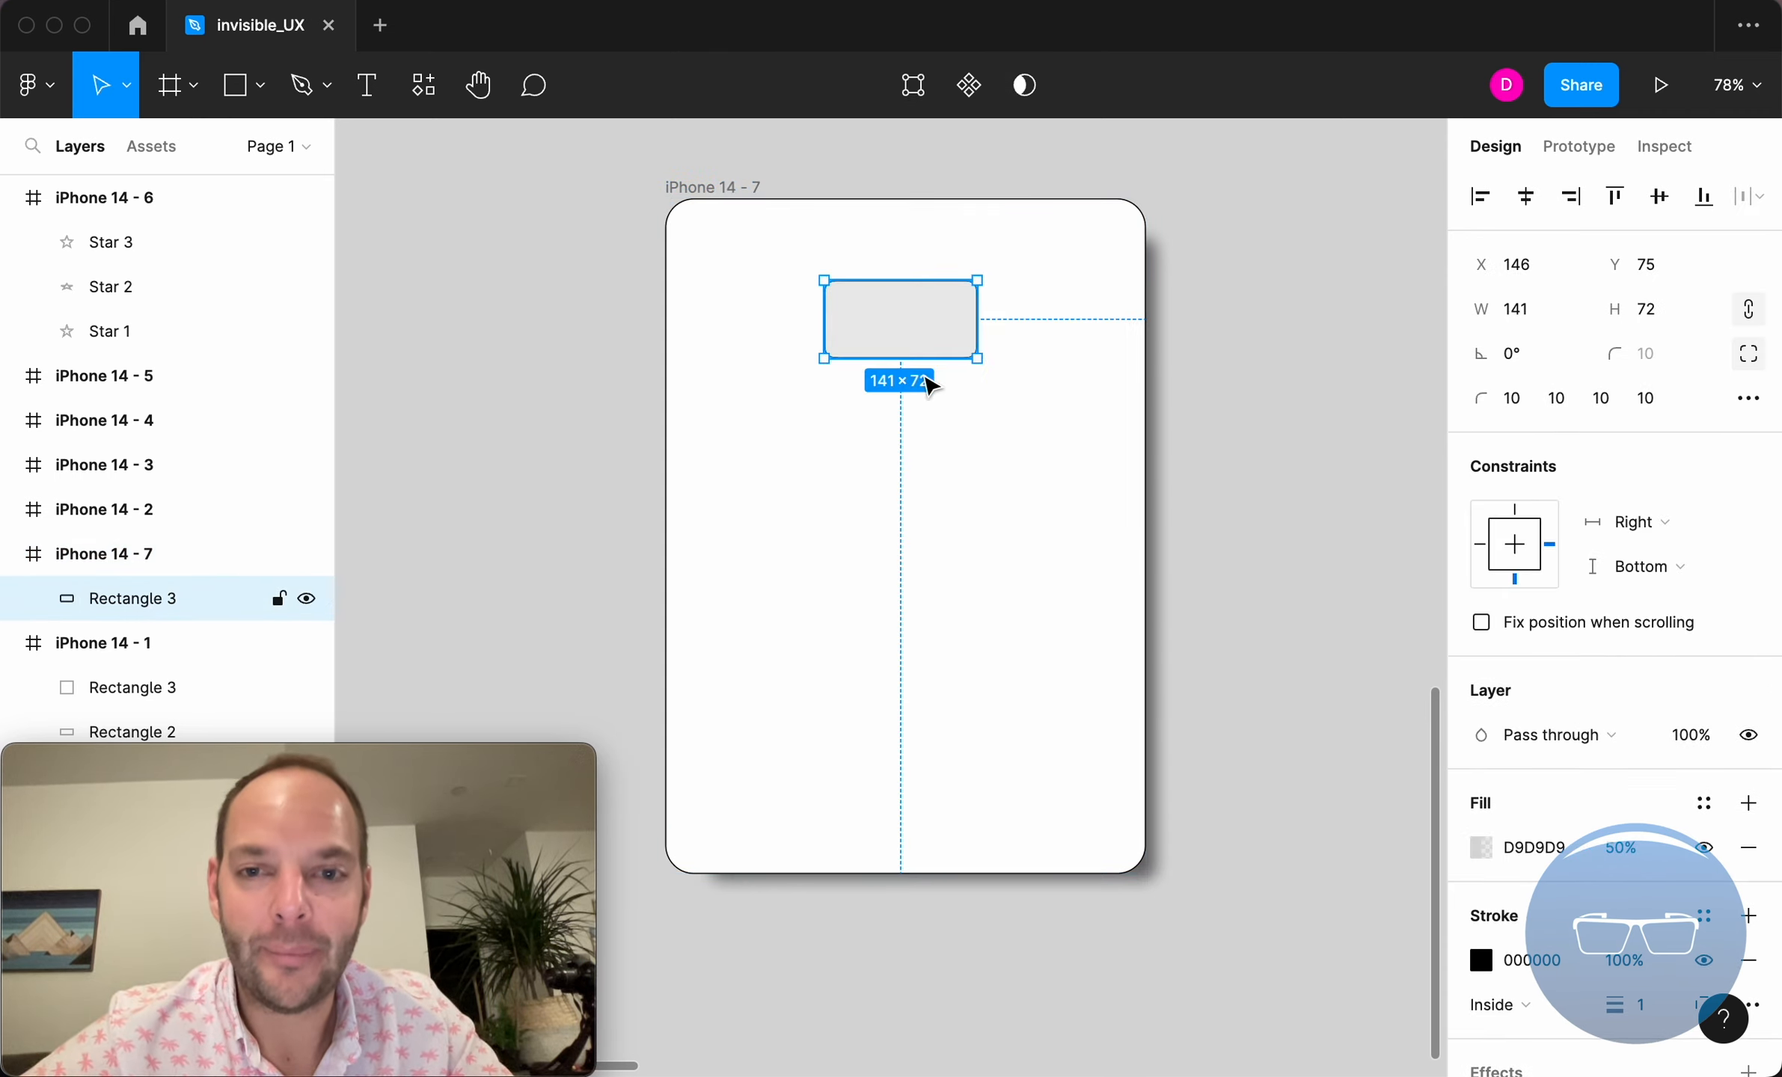
Enlarge the iPhone 14 - 7 frame to about 539 × 751 and shrink it to about 532 × 720 to test the rectangle's Right and Bottom constraints.
left_click(738, 187)
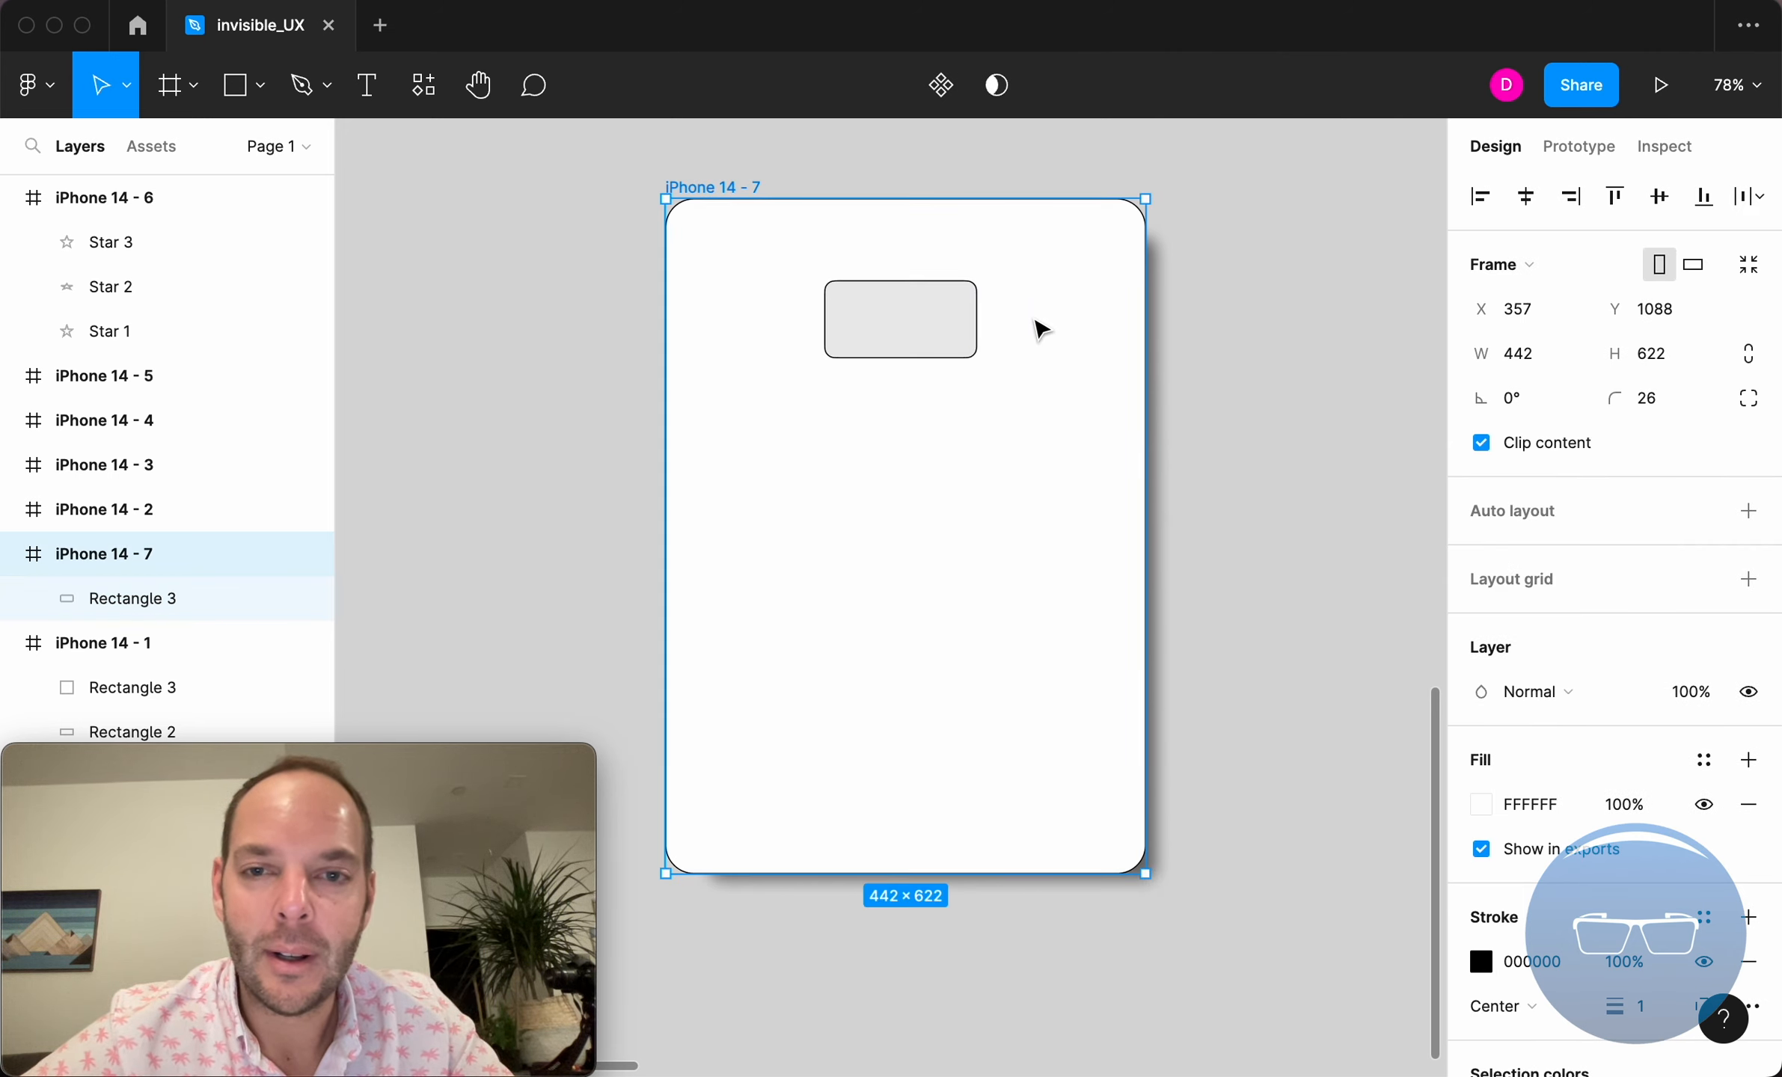
left_click(915, 310)
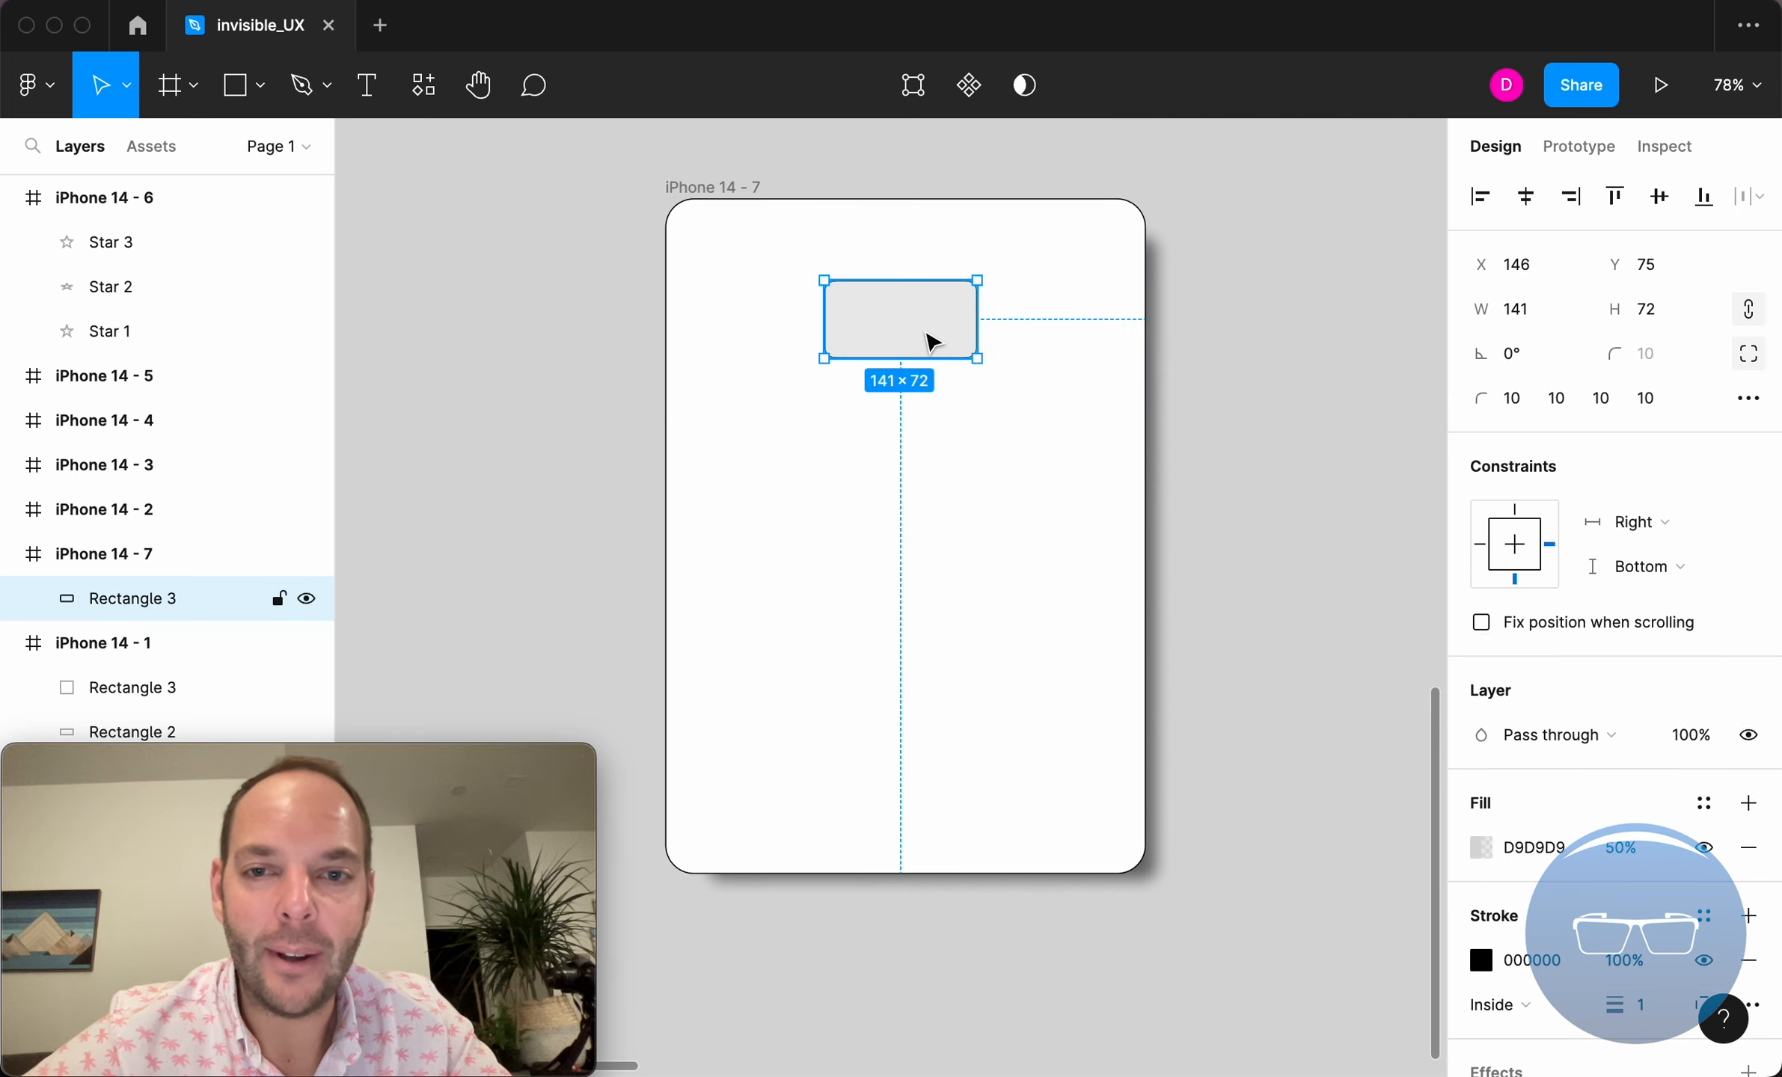
left_click(720, 187)
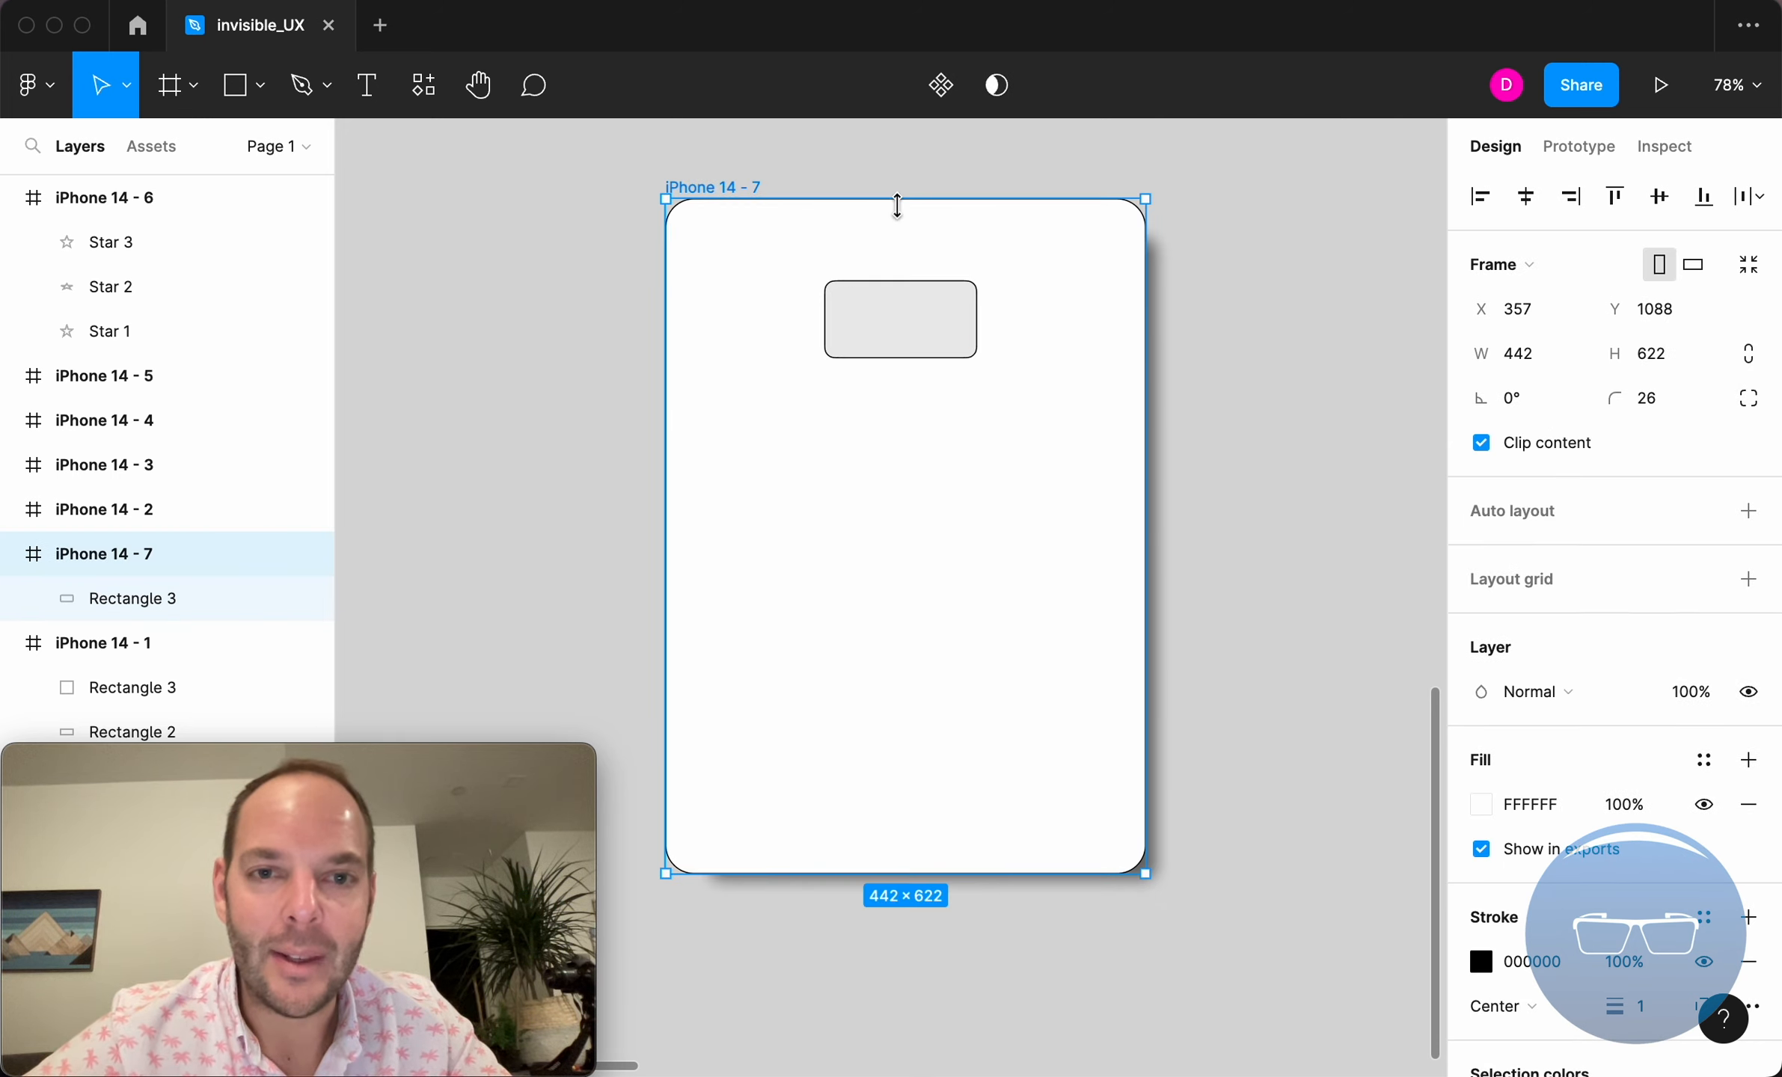
left_click_drag(1147, 879, 1250, 1013)
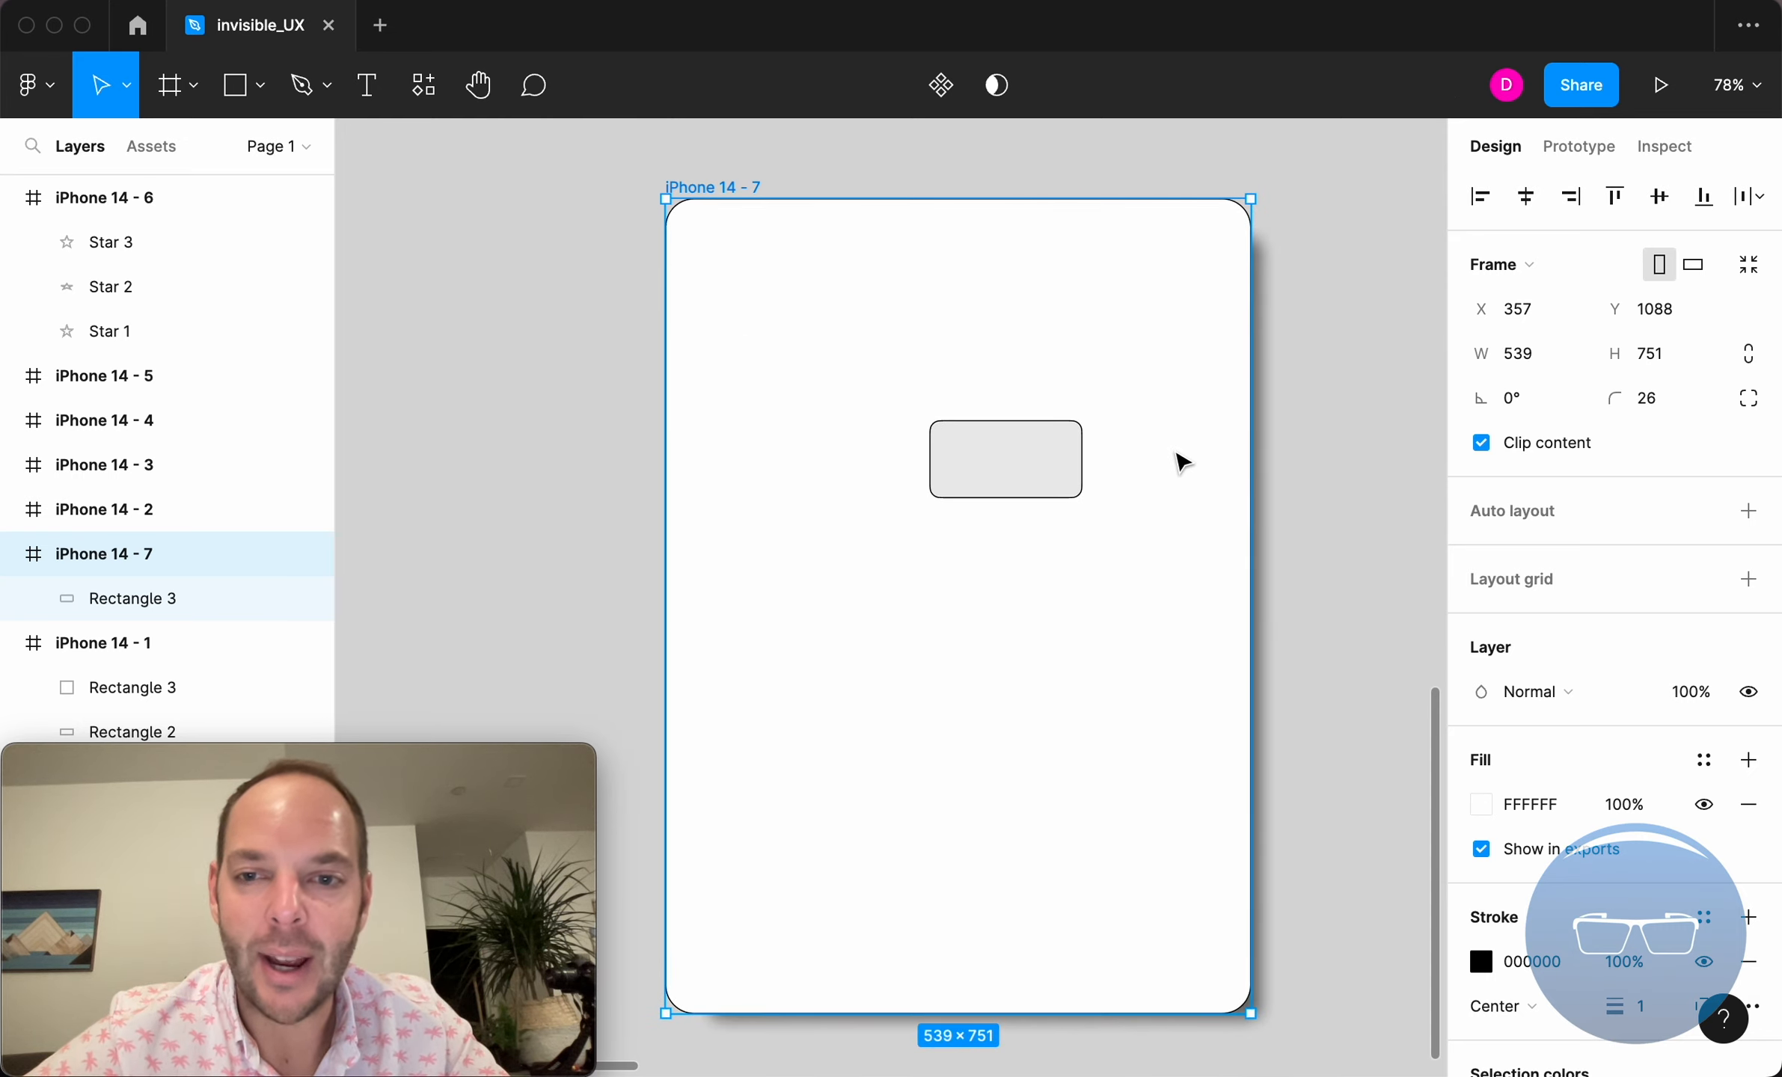
mouse_move(1254, 1014)
left_mouse_down()
mouse_move(1047, 825)
mouse_move(1156, 893)
mouse_move(1210, 983)
mouse_move(999, 799)
mouse_move(1193, 930)
mouse_move(1194, 975)
mouse_move(1044, 842)
mouse_move(1006, 847)
mouse_move(1159, 965)
mouse_move(1243, 981)
left_mouse_up()
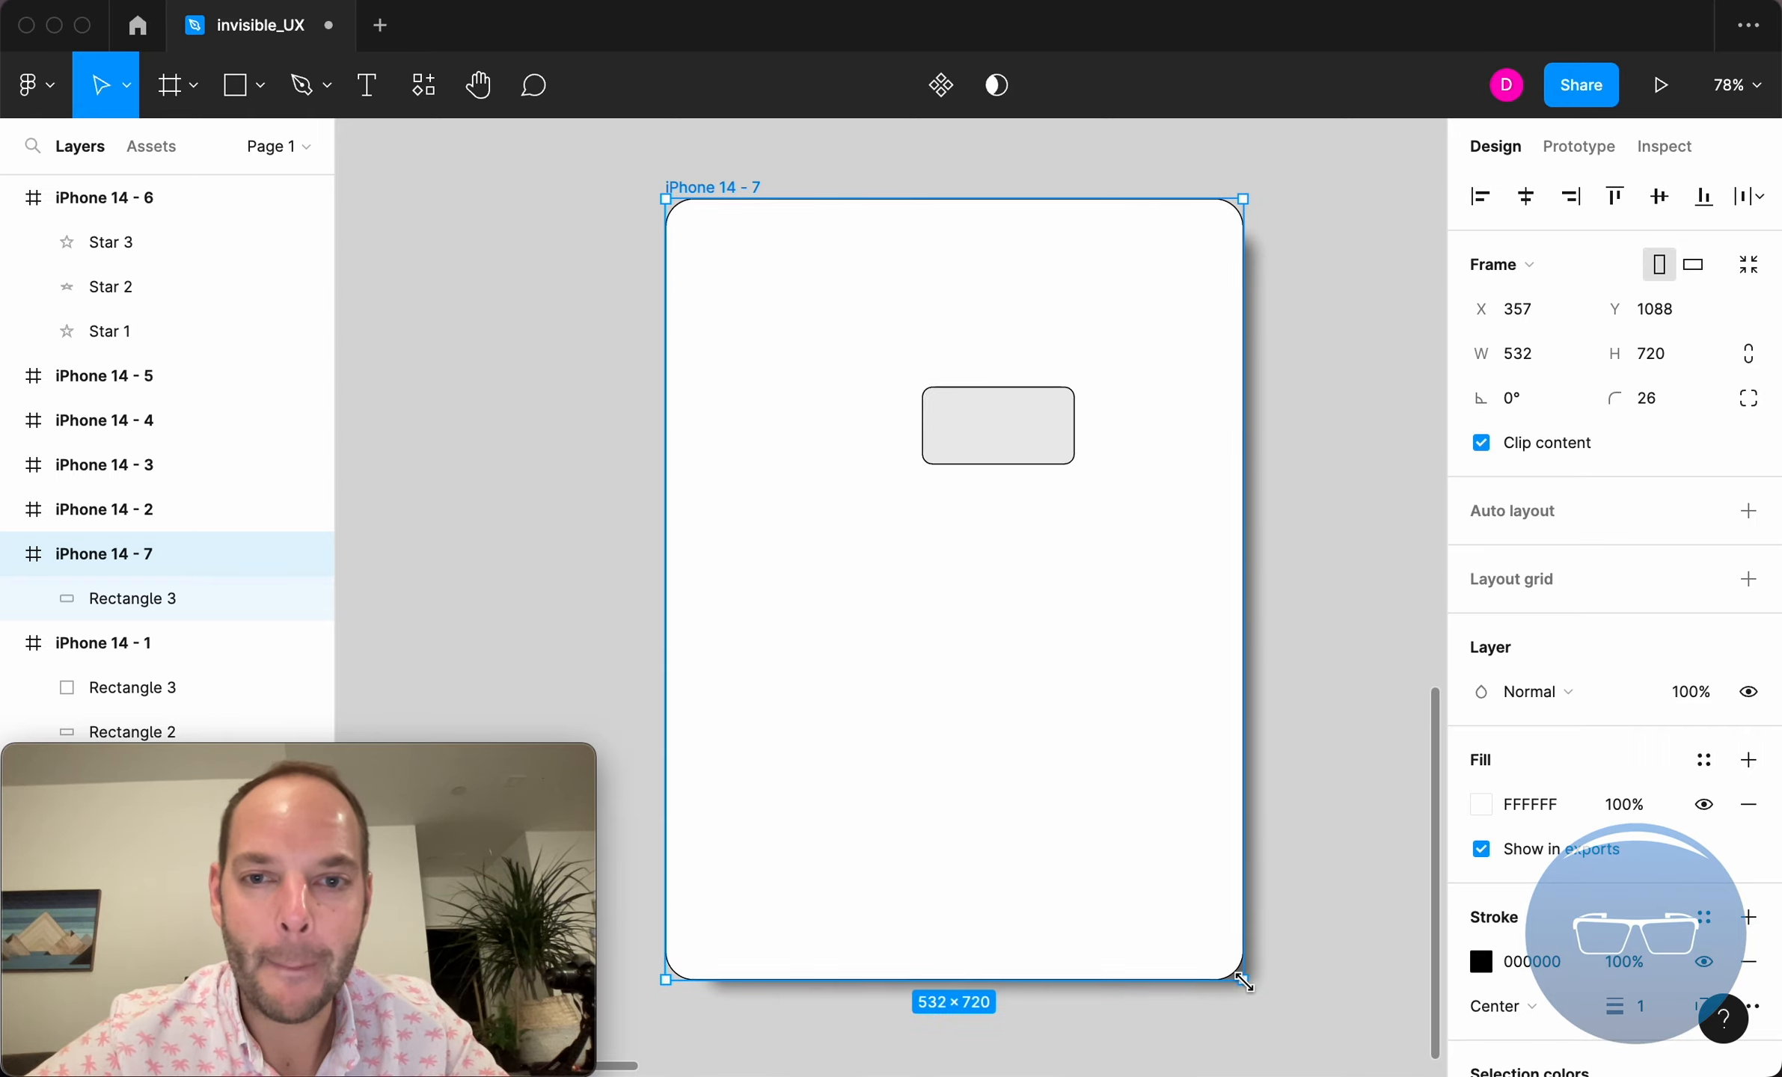
Set the horizontal constraint of Rectangle 3 to Center and move it down to about X 227, Y 418.
left_click(986, 443)
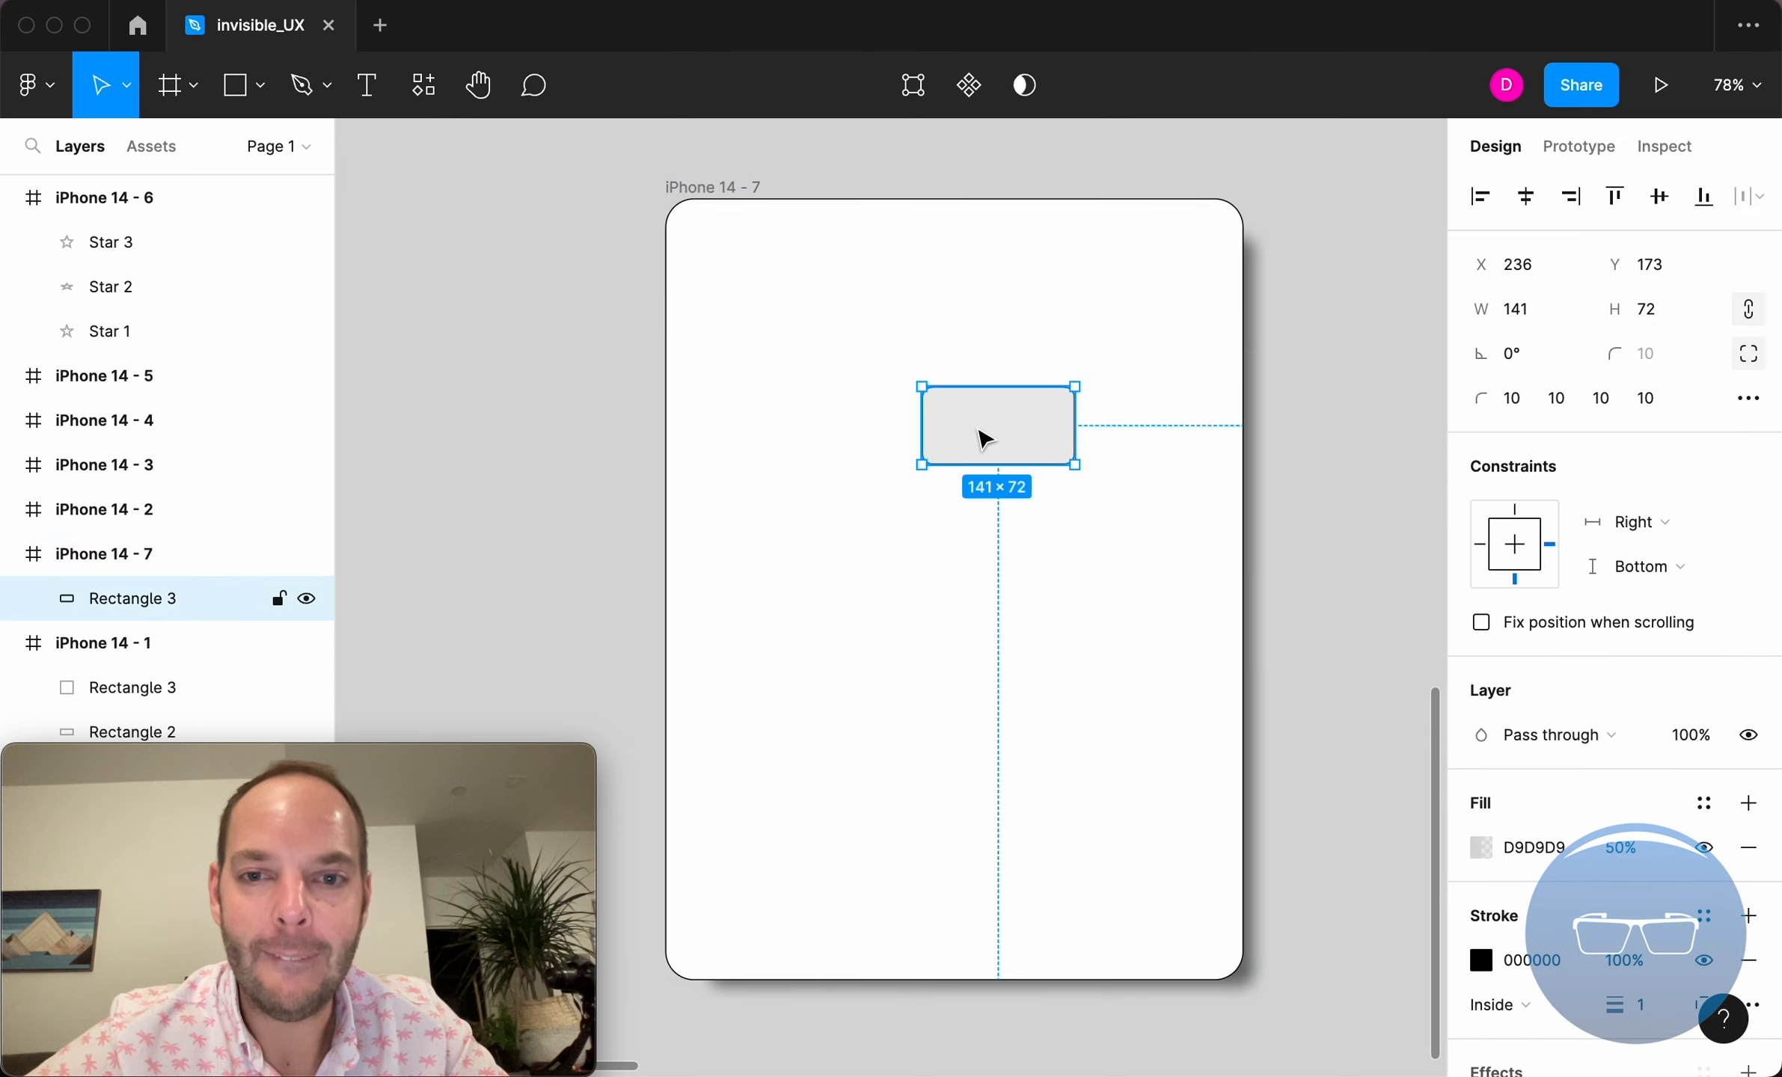
left_click(1527, 548)
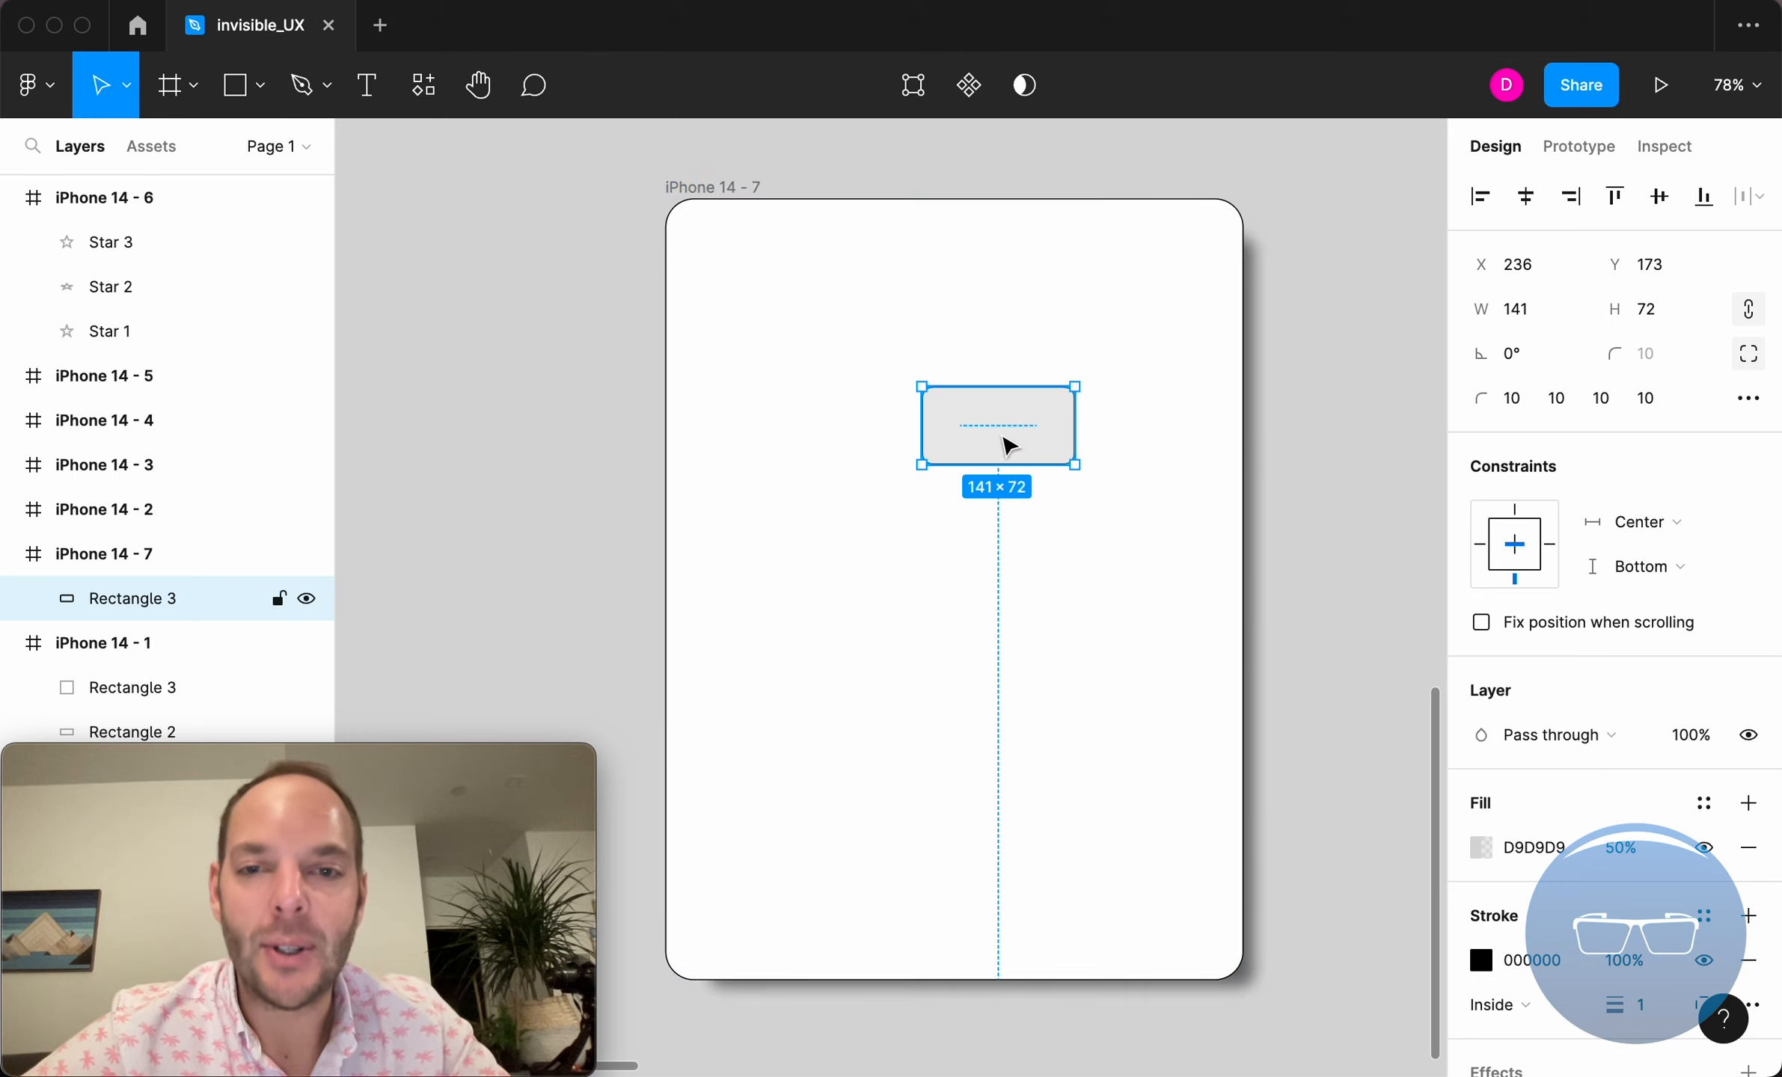
left_click_drag(1028, 418, 1017, 684)
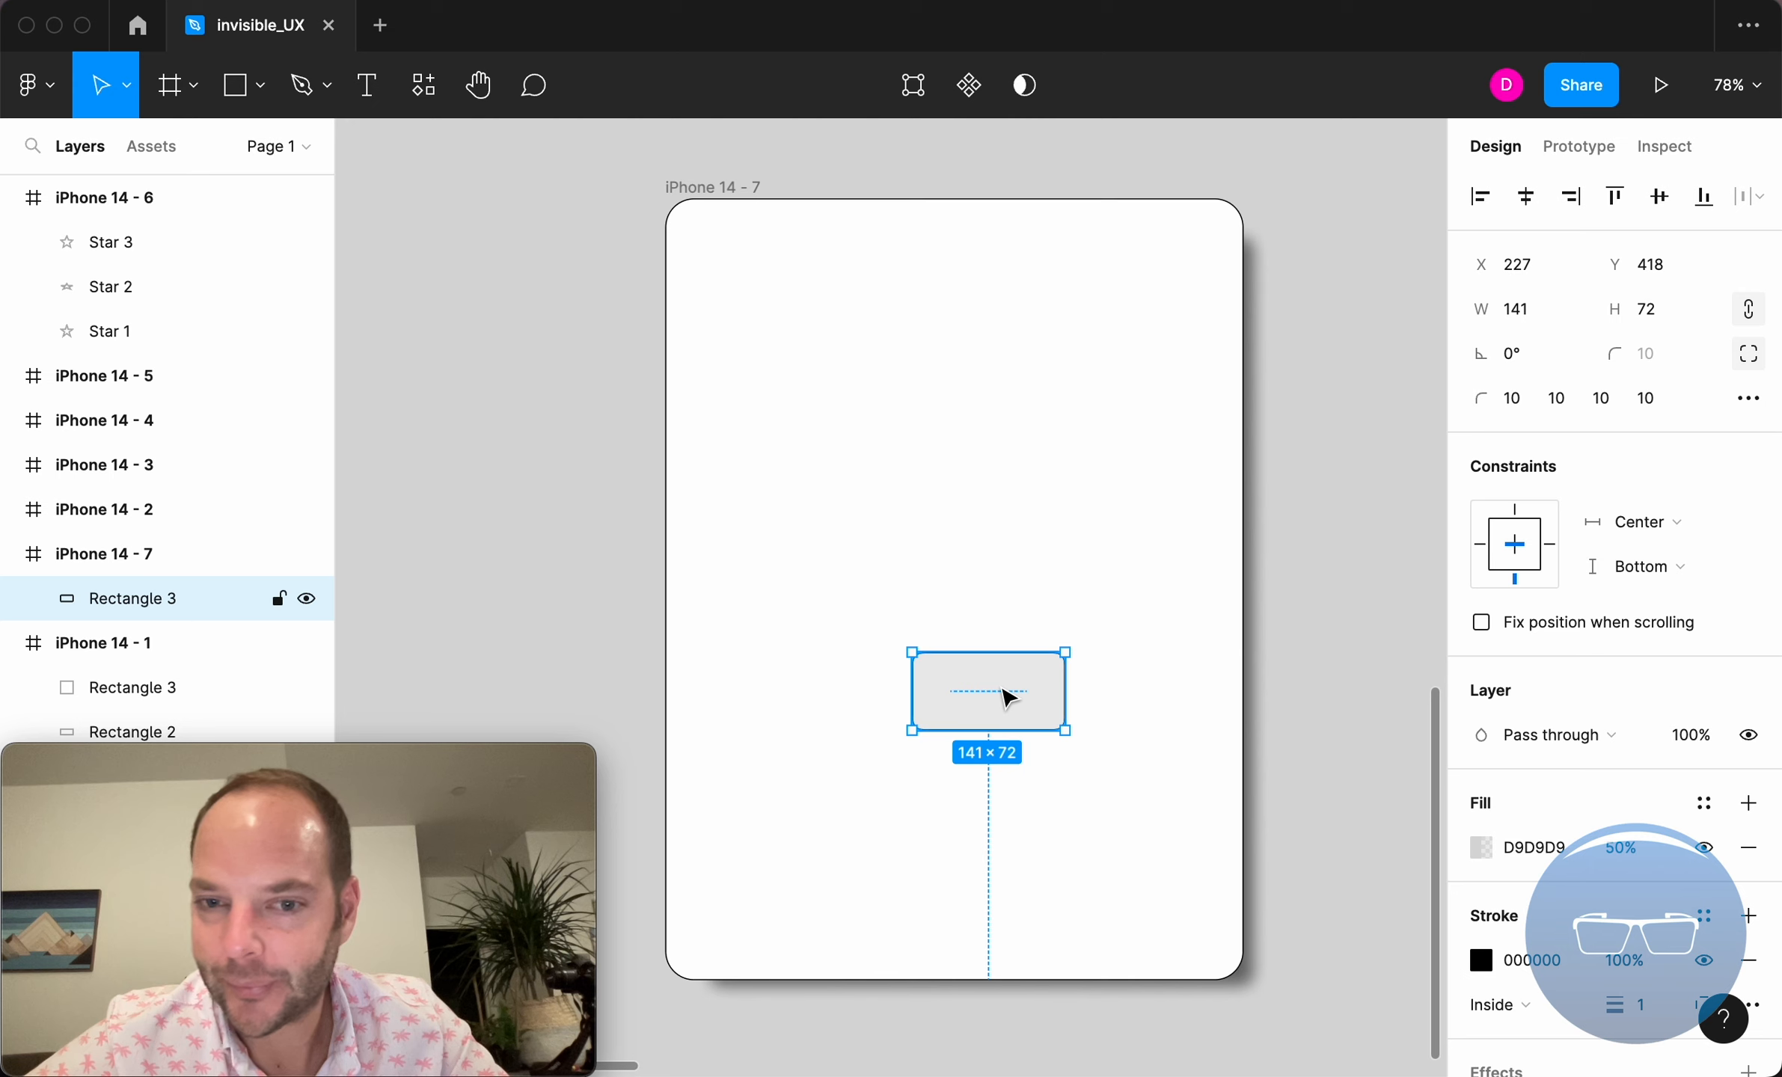
Resize the iPhone 14 - 7 frame to about 458 × 615 and undo the last horizontal centering of Rectangle 3.
left_click(756, 190)
left_click_drag(1246, 980, 907, 862)
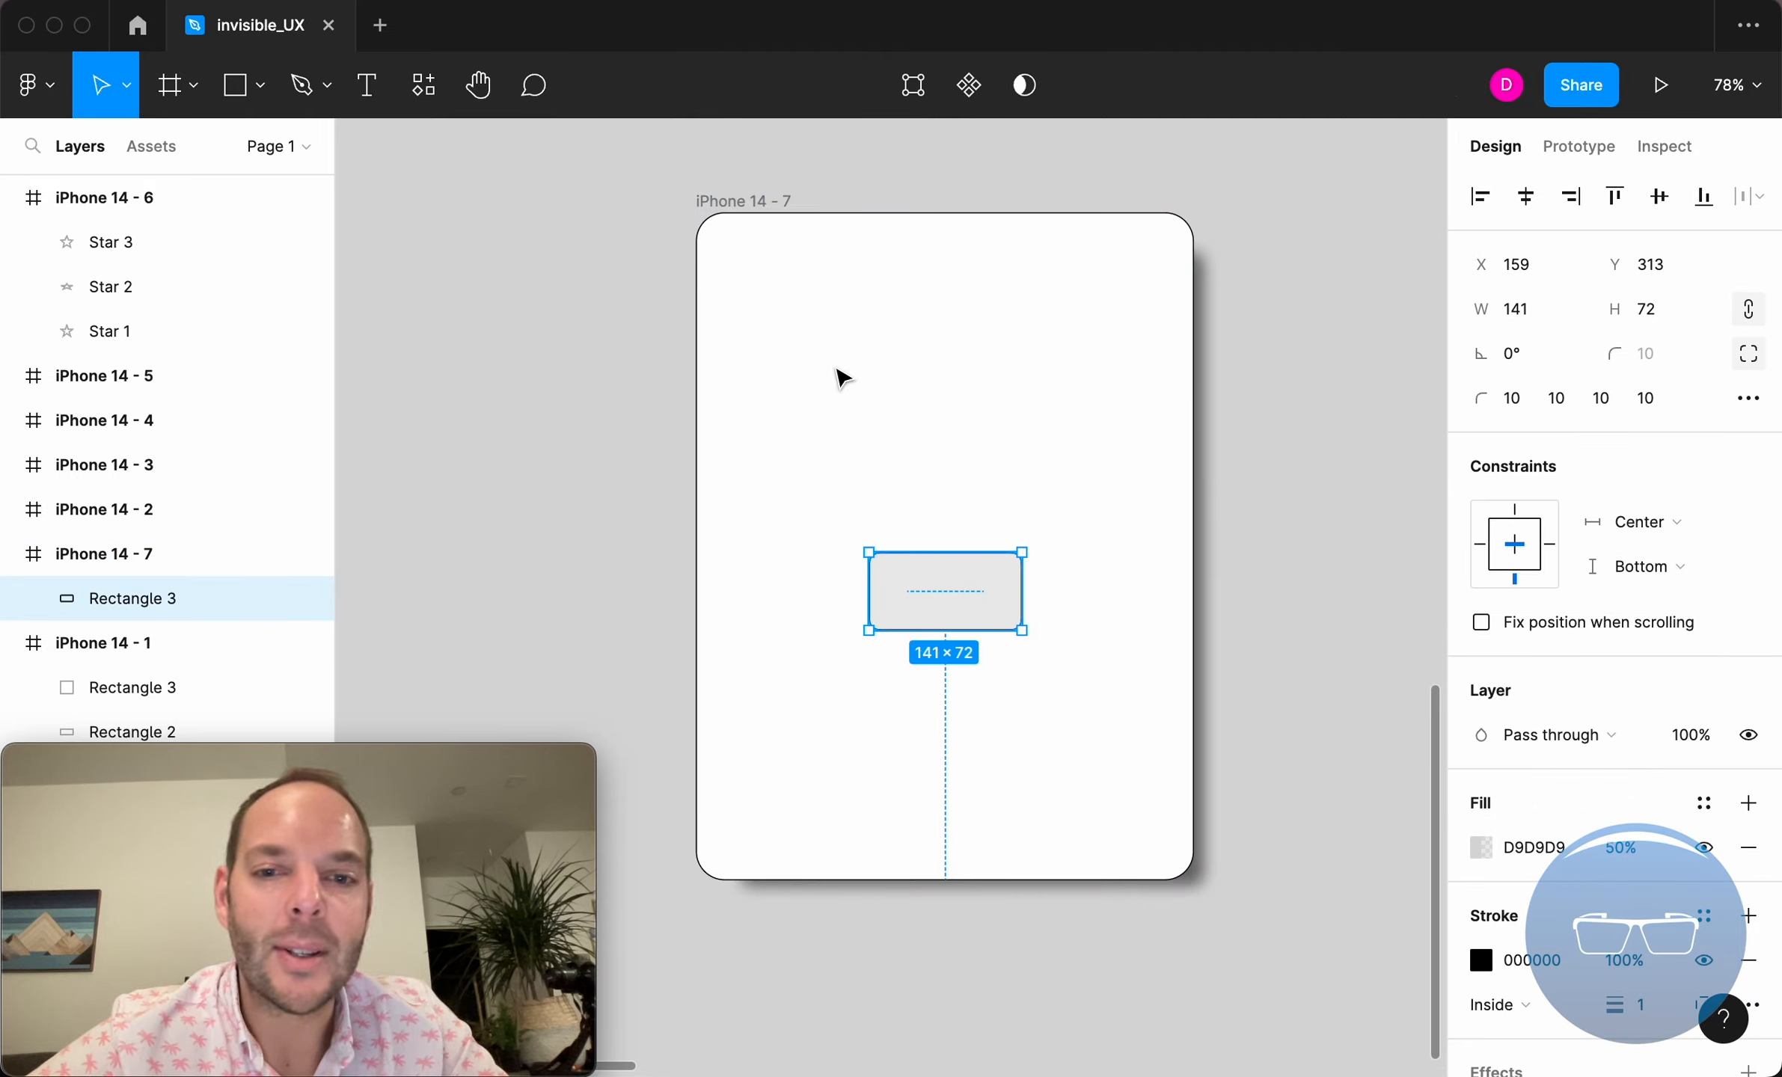
key("super+z")
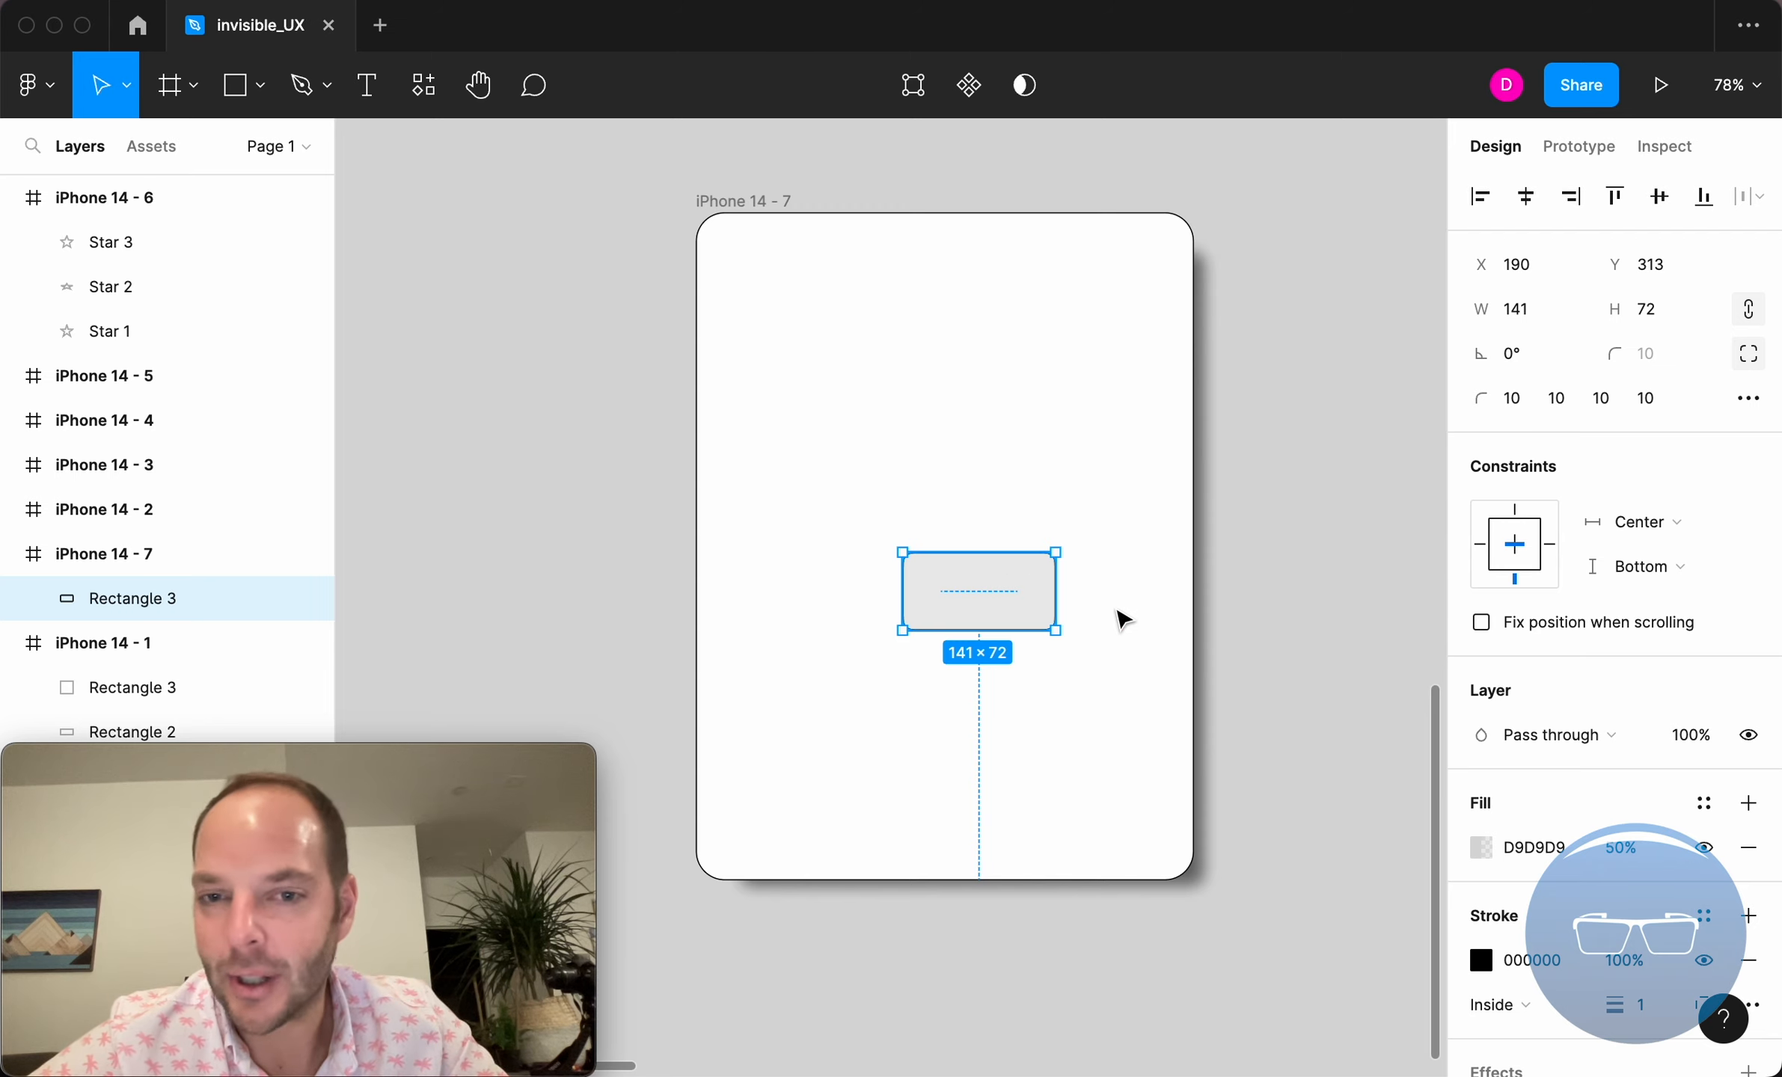
Try narrowing the iPhone 14 - 7 frame with Rectangle 3 placed off-center, and undo the resize.
left_click(778, 213)
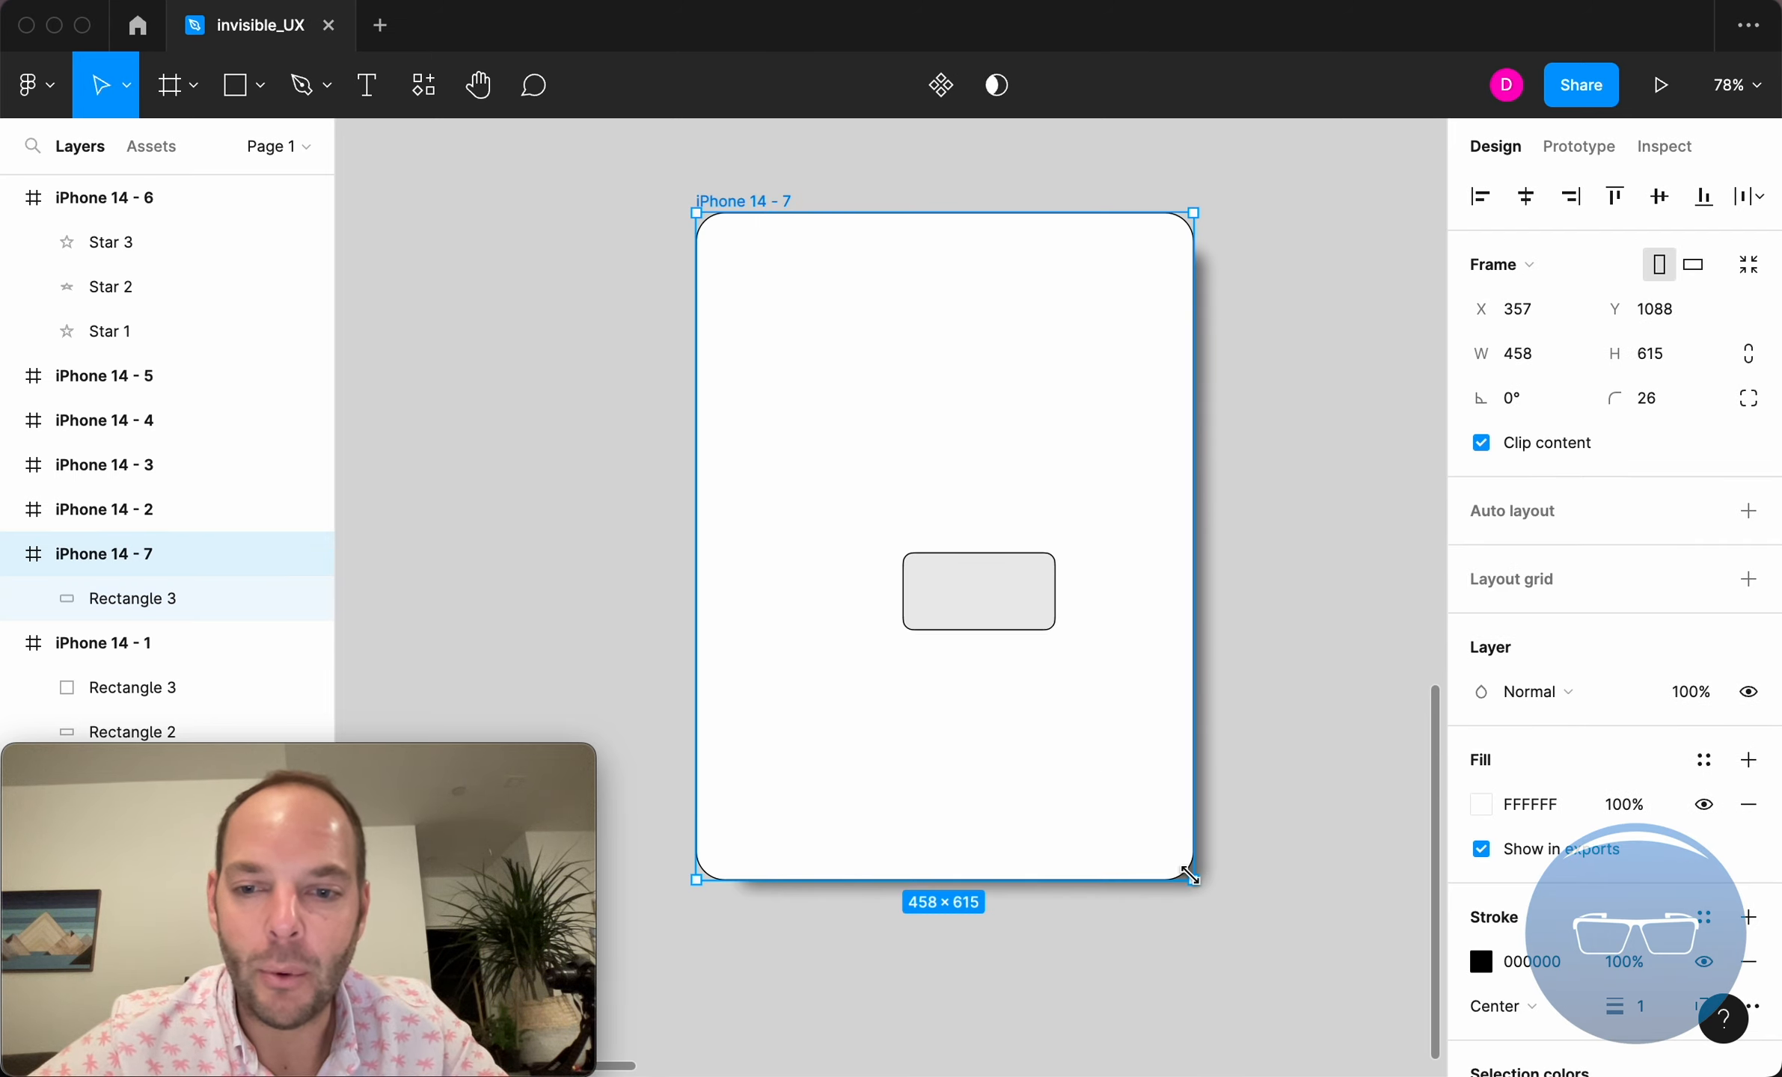
left_click_drag(1191, 875, 944, 896)
key("ctrl+z")
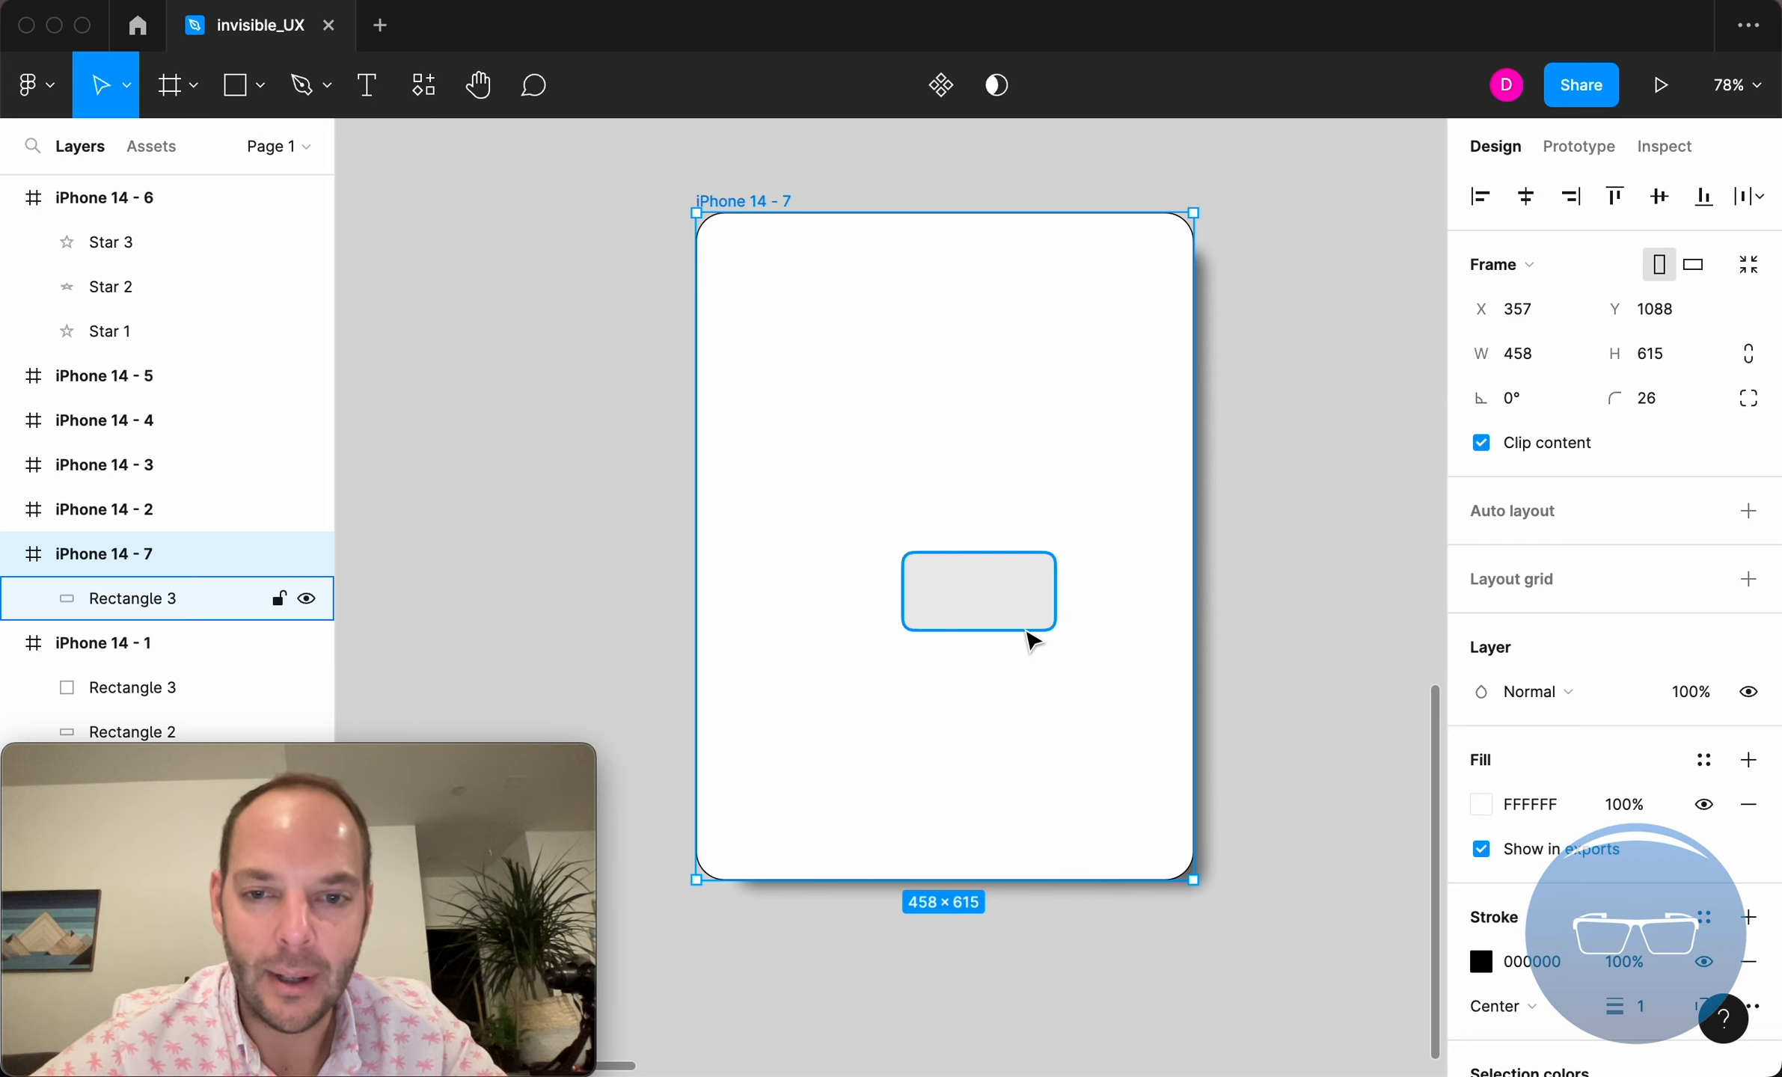
Center Rectangle 3 horizontally in the iPhone 14 - 7 frame and enlarge the frame to about 473 × 633.
left_click(1042, 596)
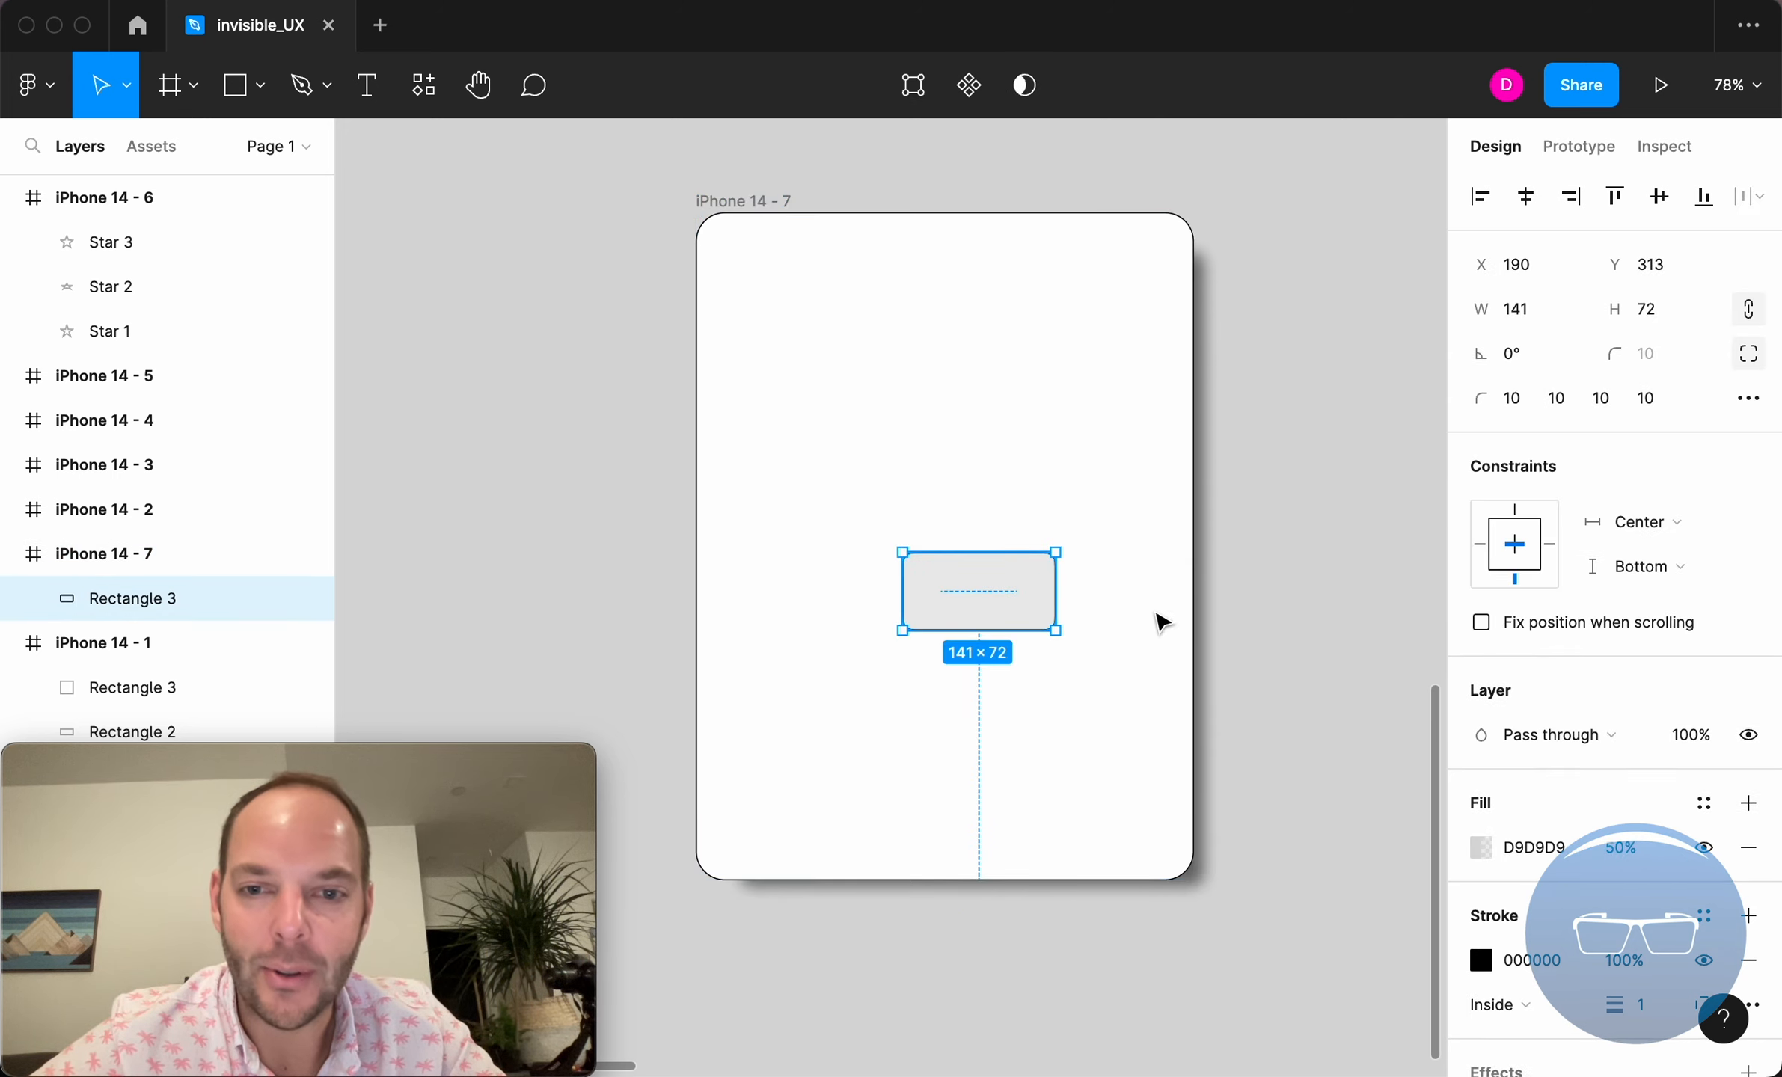
left_click(1525, 208)
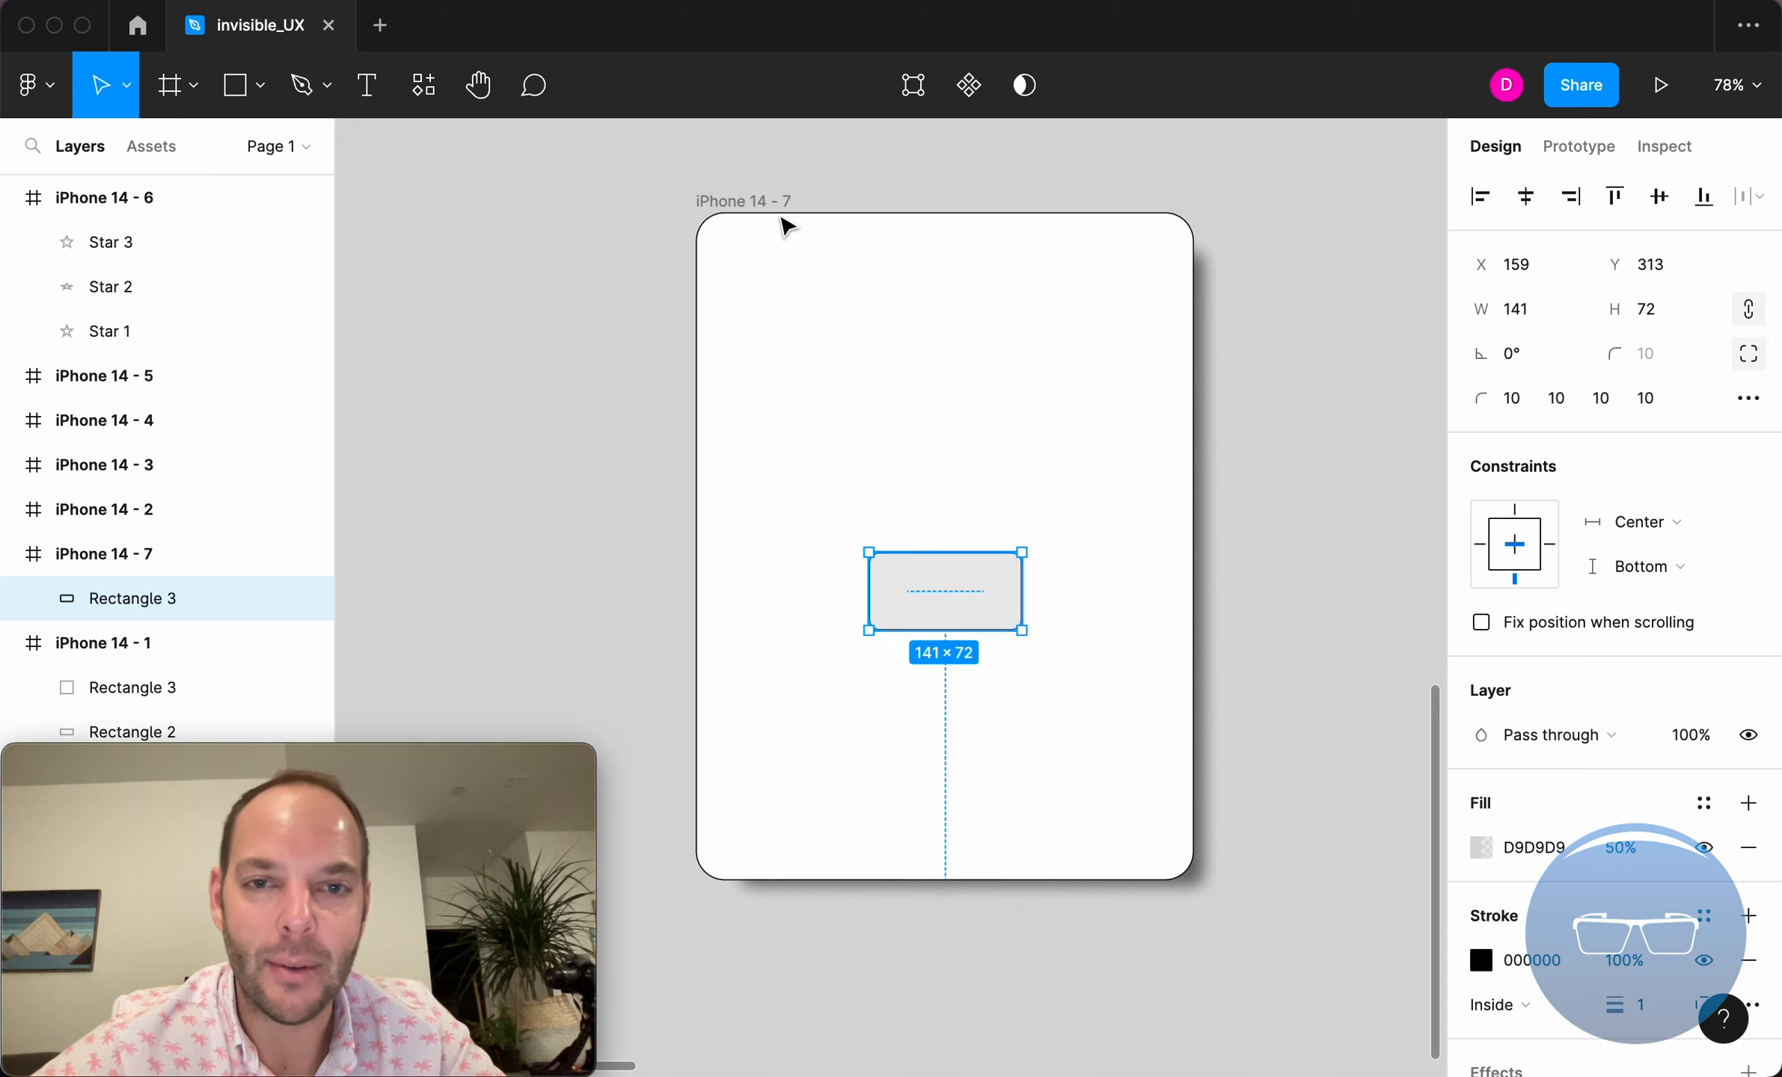
left_click(756, 201)
mouse_move(1191, 879)
left_mouse_down()
mouse_move(839, 864)
mouse_move(1106, 867)
mouse_move(1218, 890)
mouse_move(1033, 847)
mouse_move(911, 859)
mouse_move(1126, 872)
mouse_move(1237, 856)
mouse_move(891, 868)
mouse_move(1229, 950)
mouse_move(1128, 716)
mouse_move(1197, 927)
mouse_move(1210, 900)
left_mouse_up()
Set the vertical constraint of Rectangle 3 to Center within the iPhone 14 - 7 frame.
left_click(1025, 641)
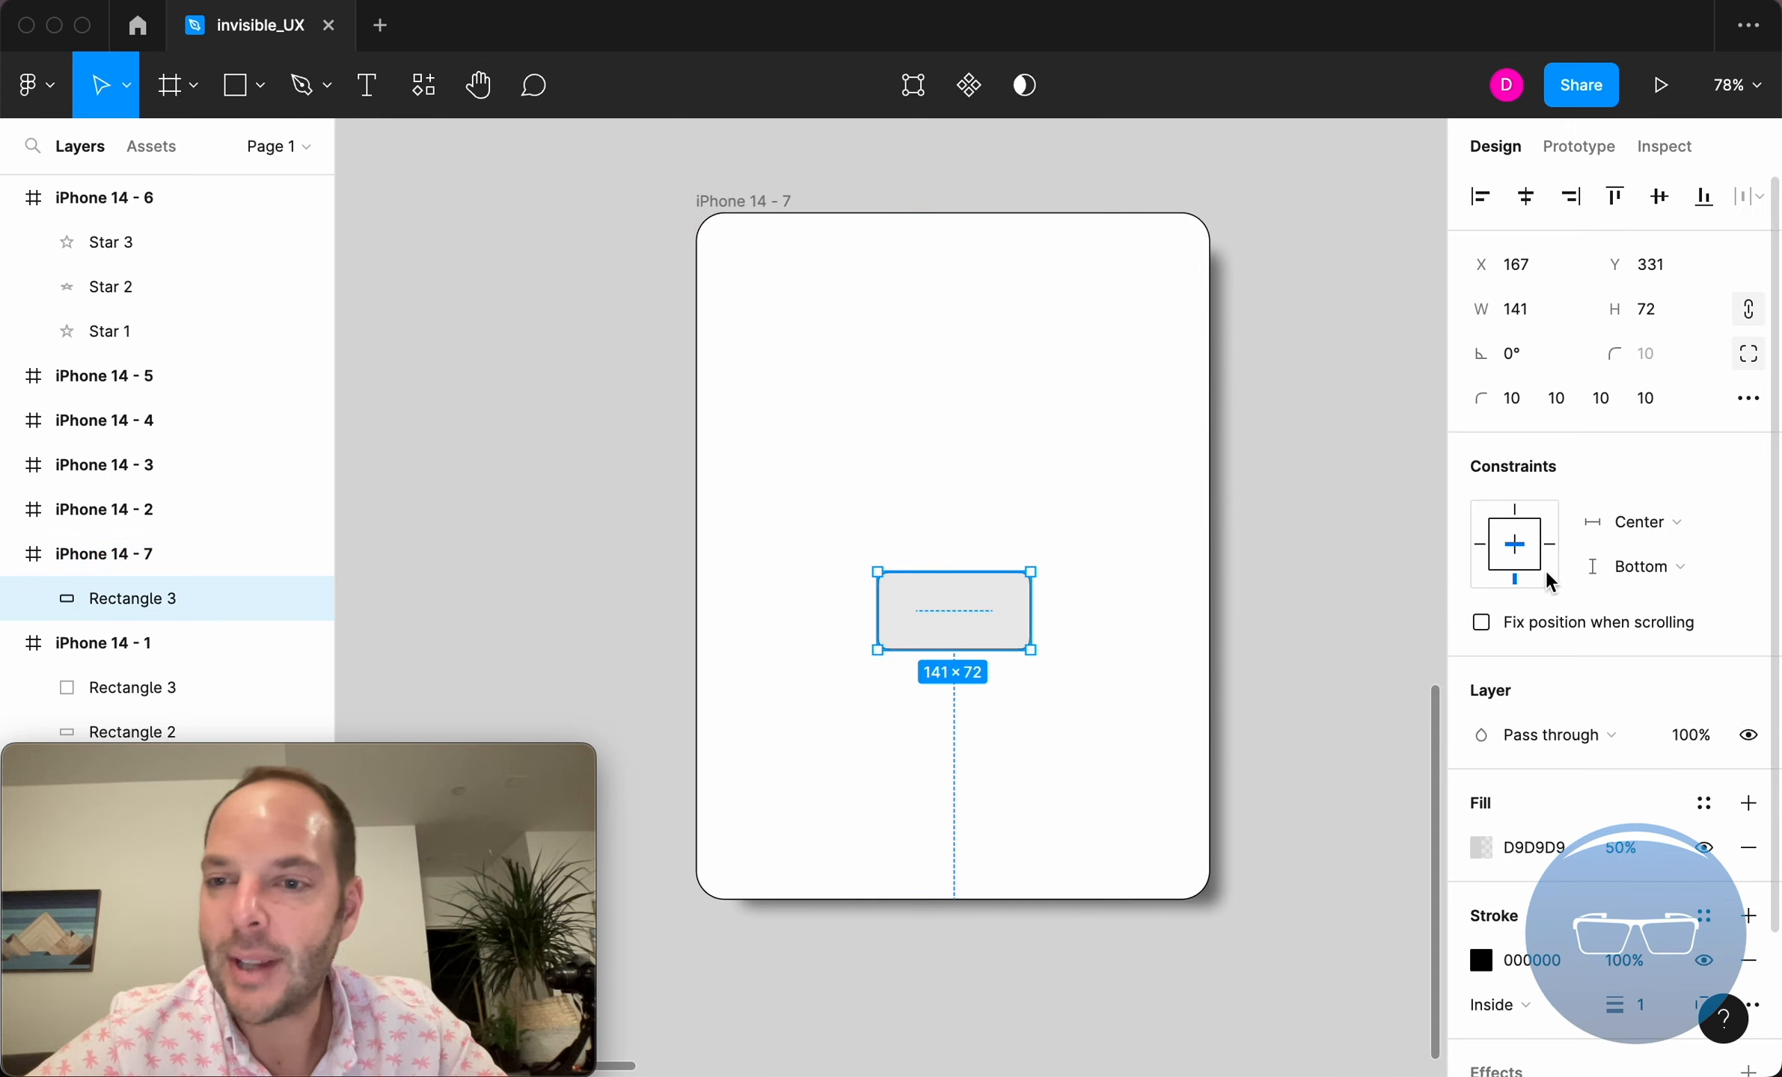
left_click(1515, 546)
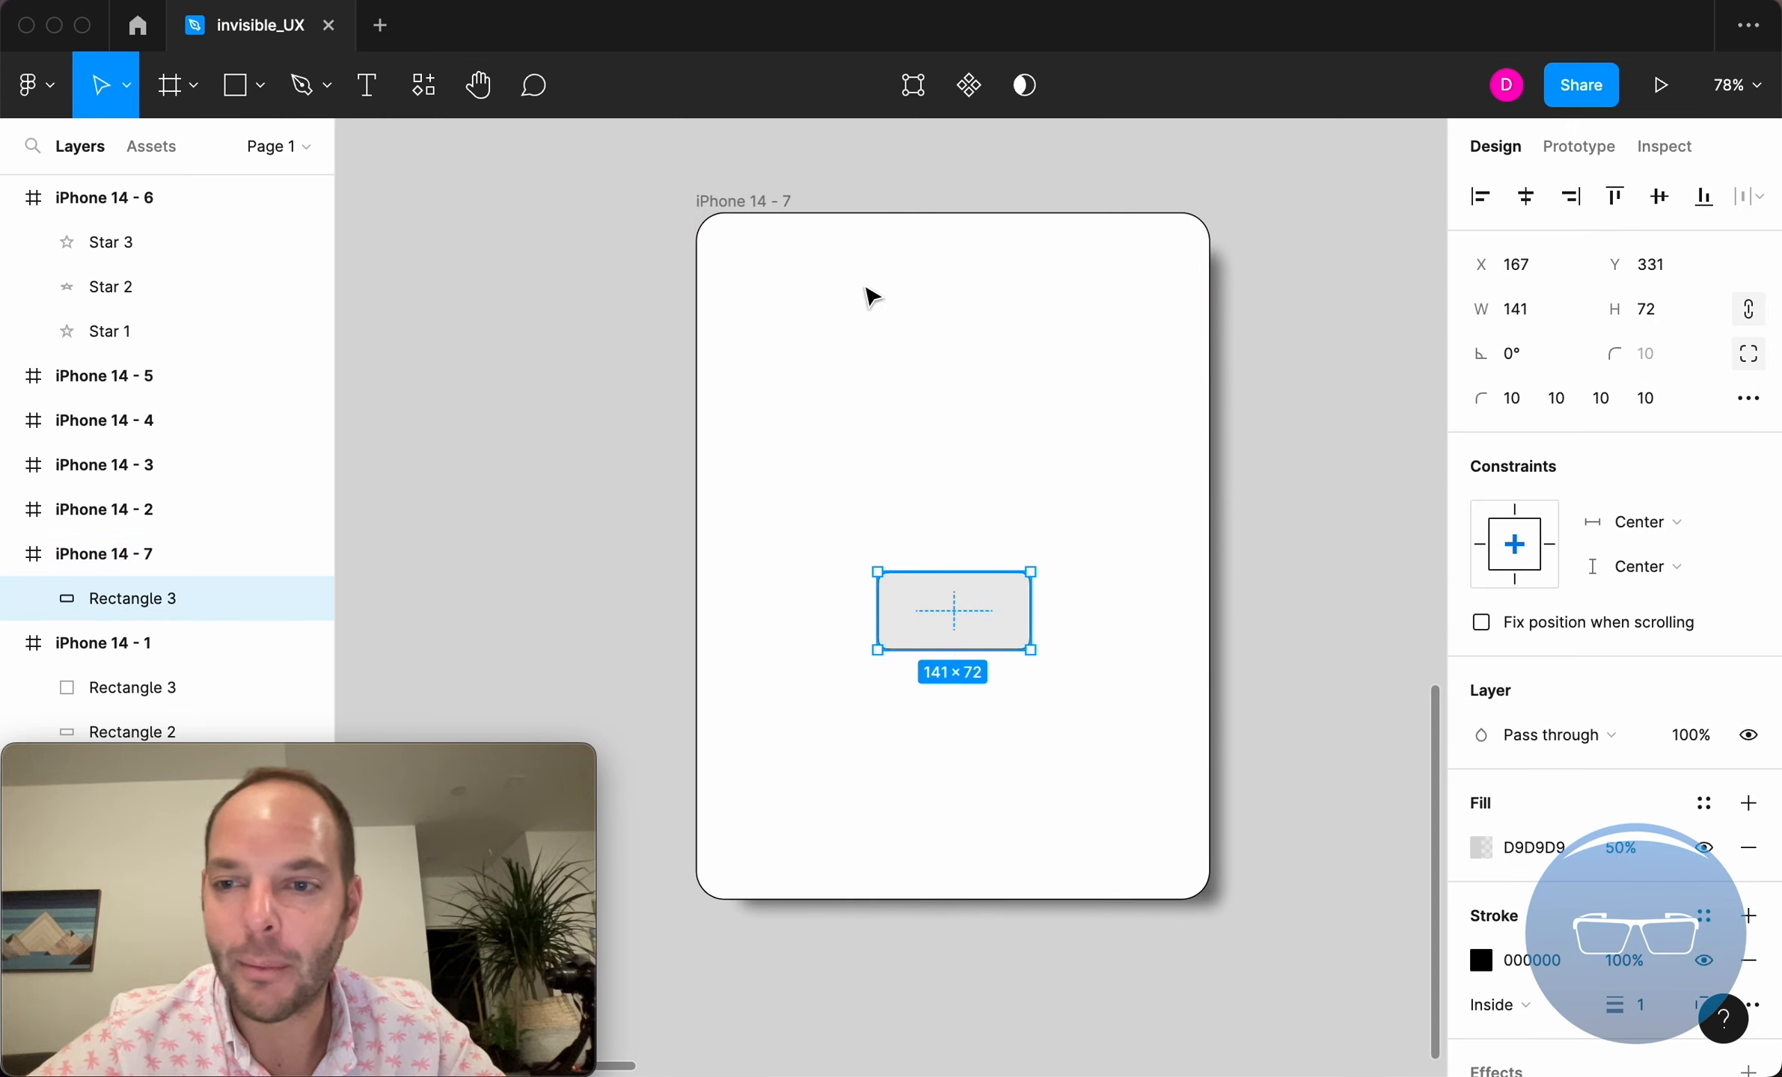
left_click(752, 200)
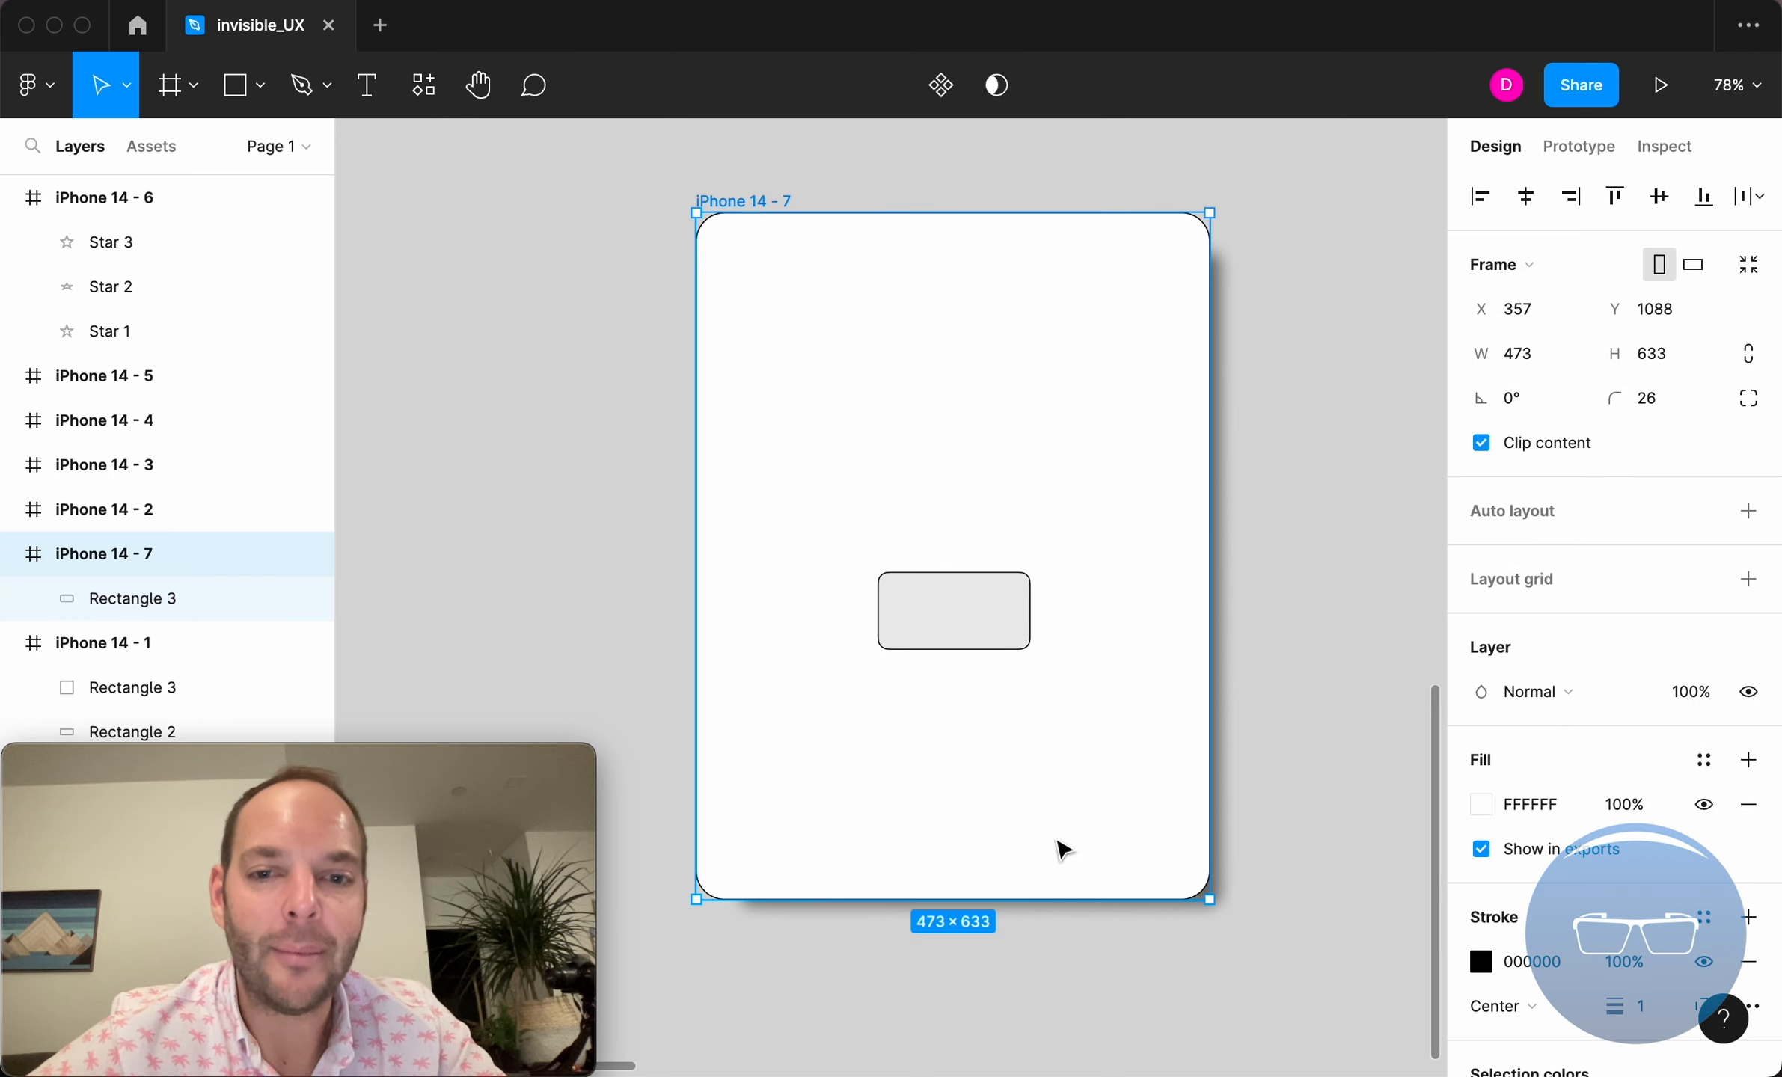
Align Rectangle 3 to the frame's vertical center and enlarge the iPhone 14 - 7 frame to test the Center constraints.
left_click(979, 604)
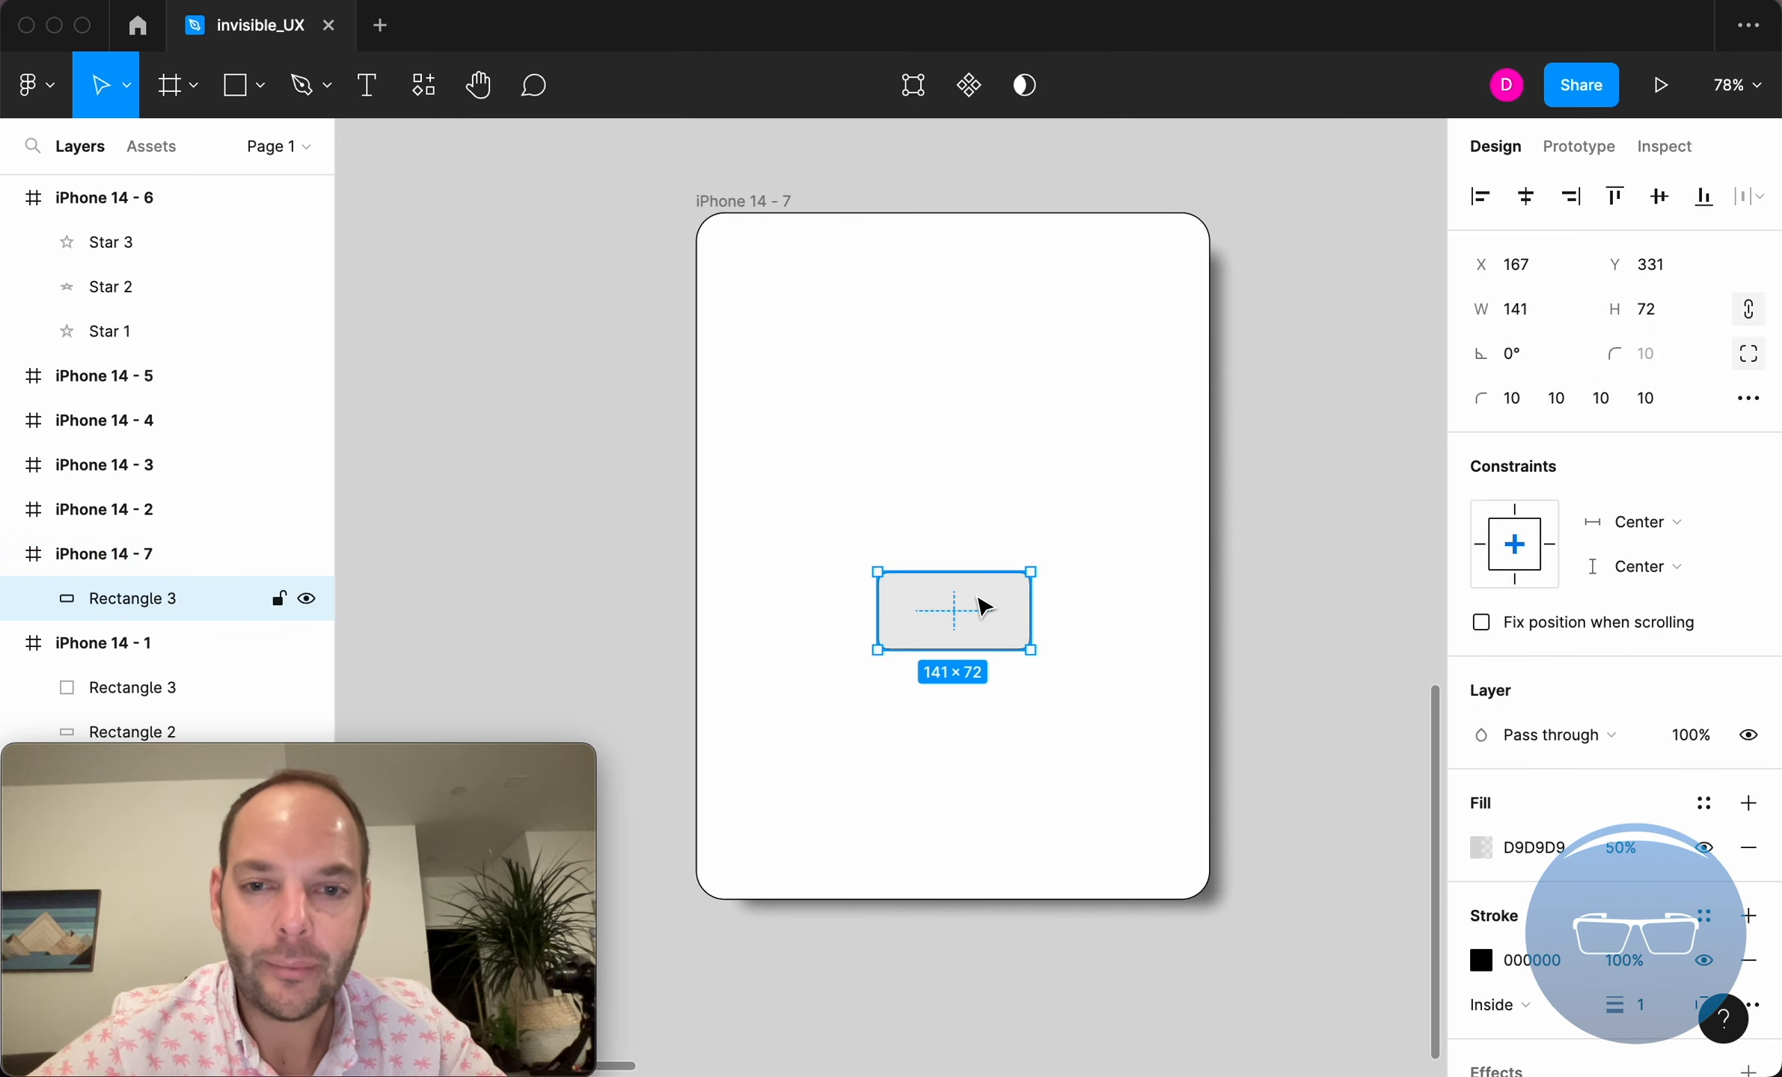
left_click(1672, 201)
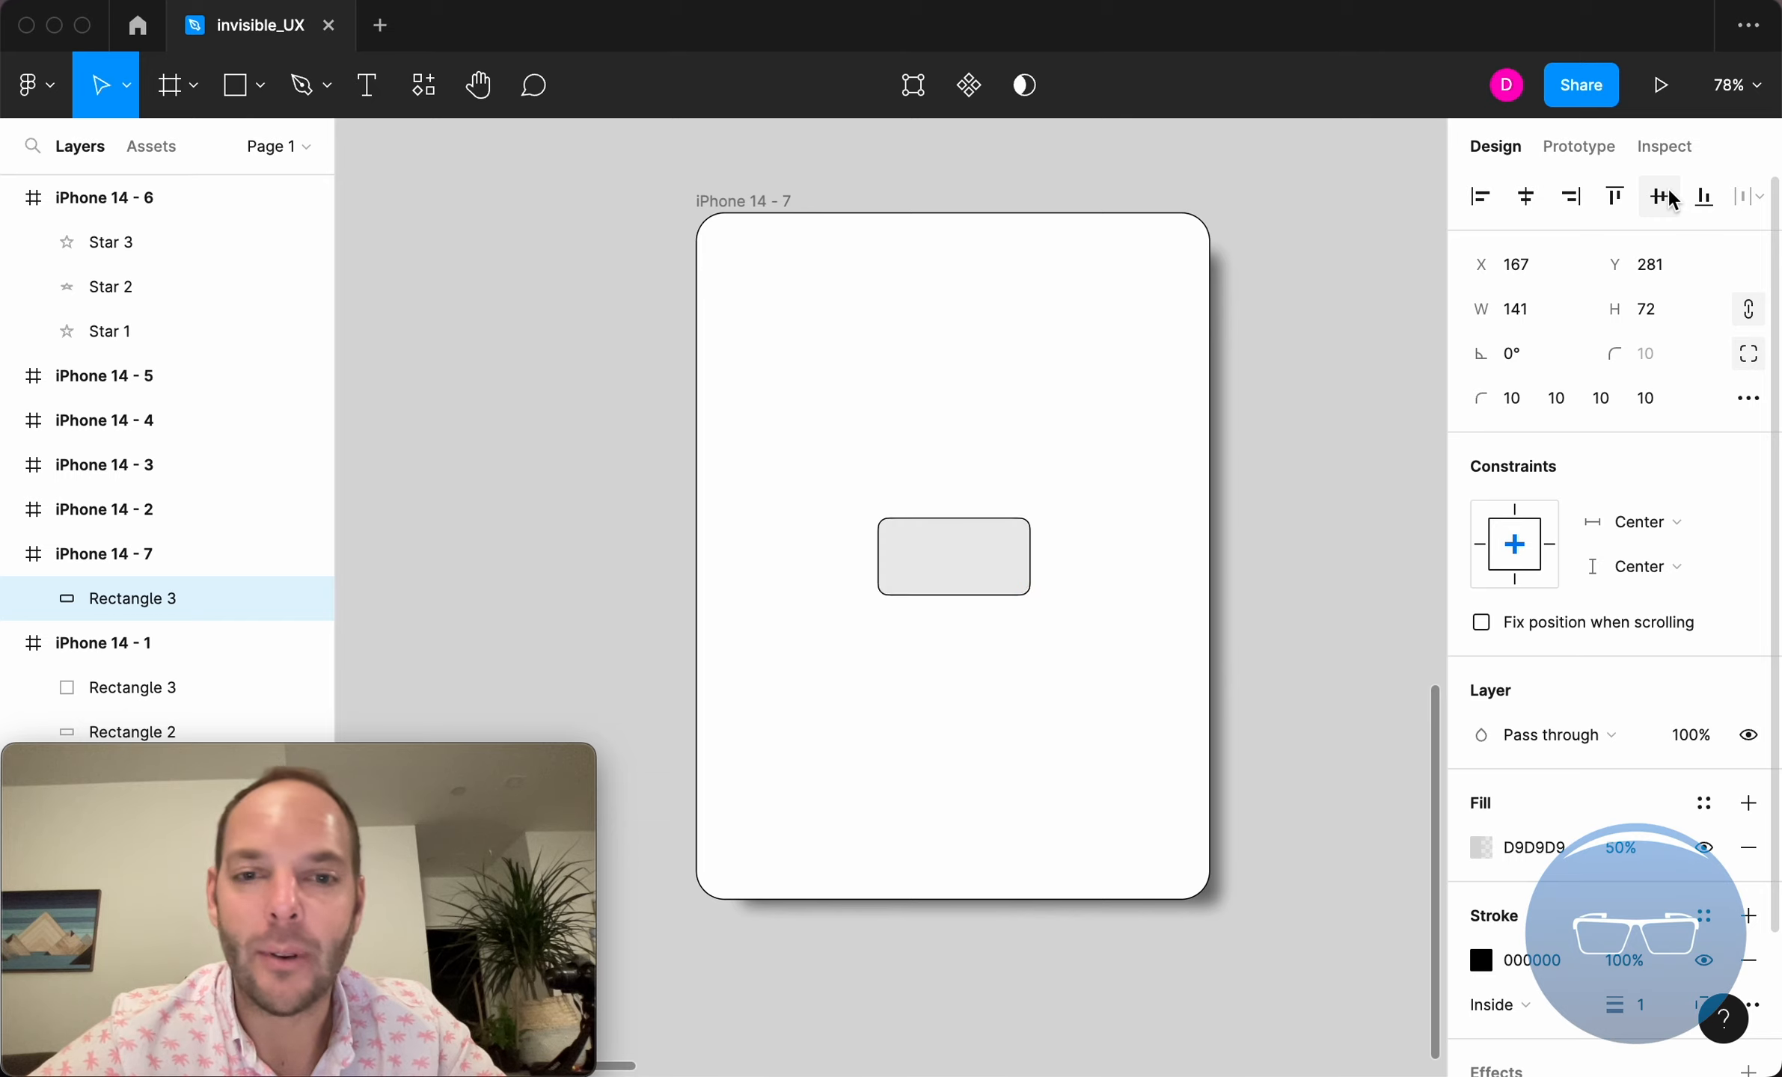
left_click(709, 205)
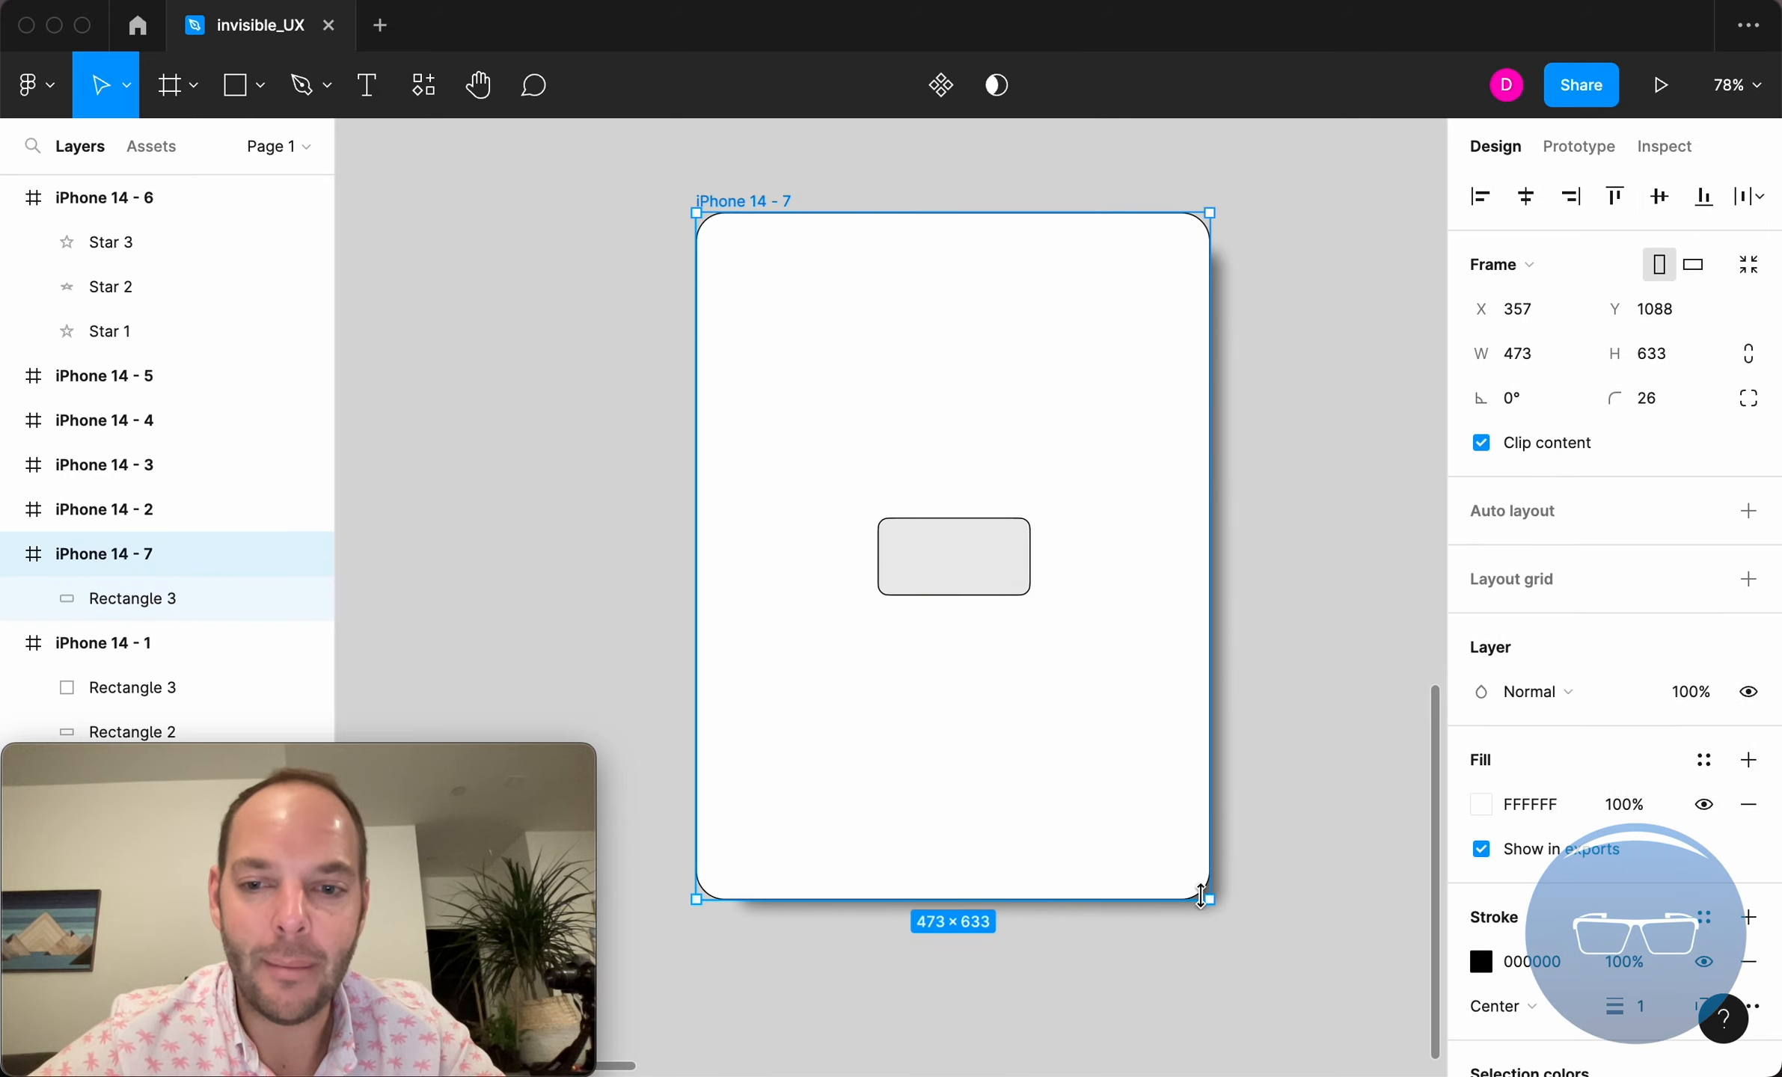
left_click_drag(1212, 903, 1245, 960)
Review the available horizontal and vertical constraint options for Rectangle 3.
left_click(1014, 612)
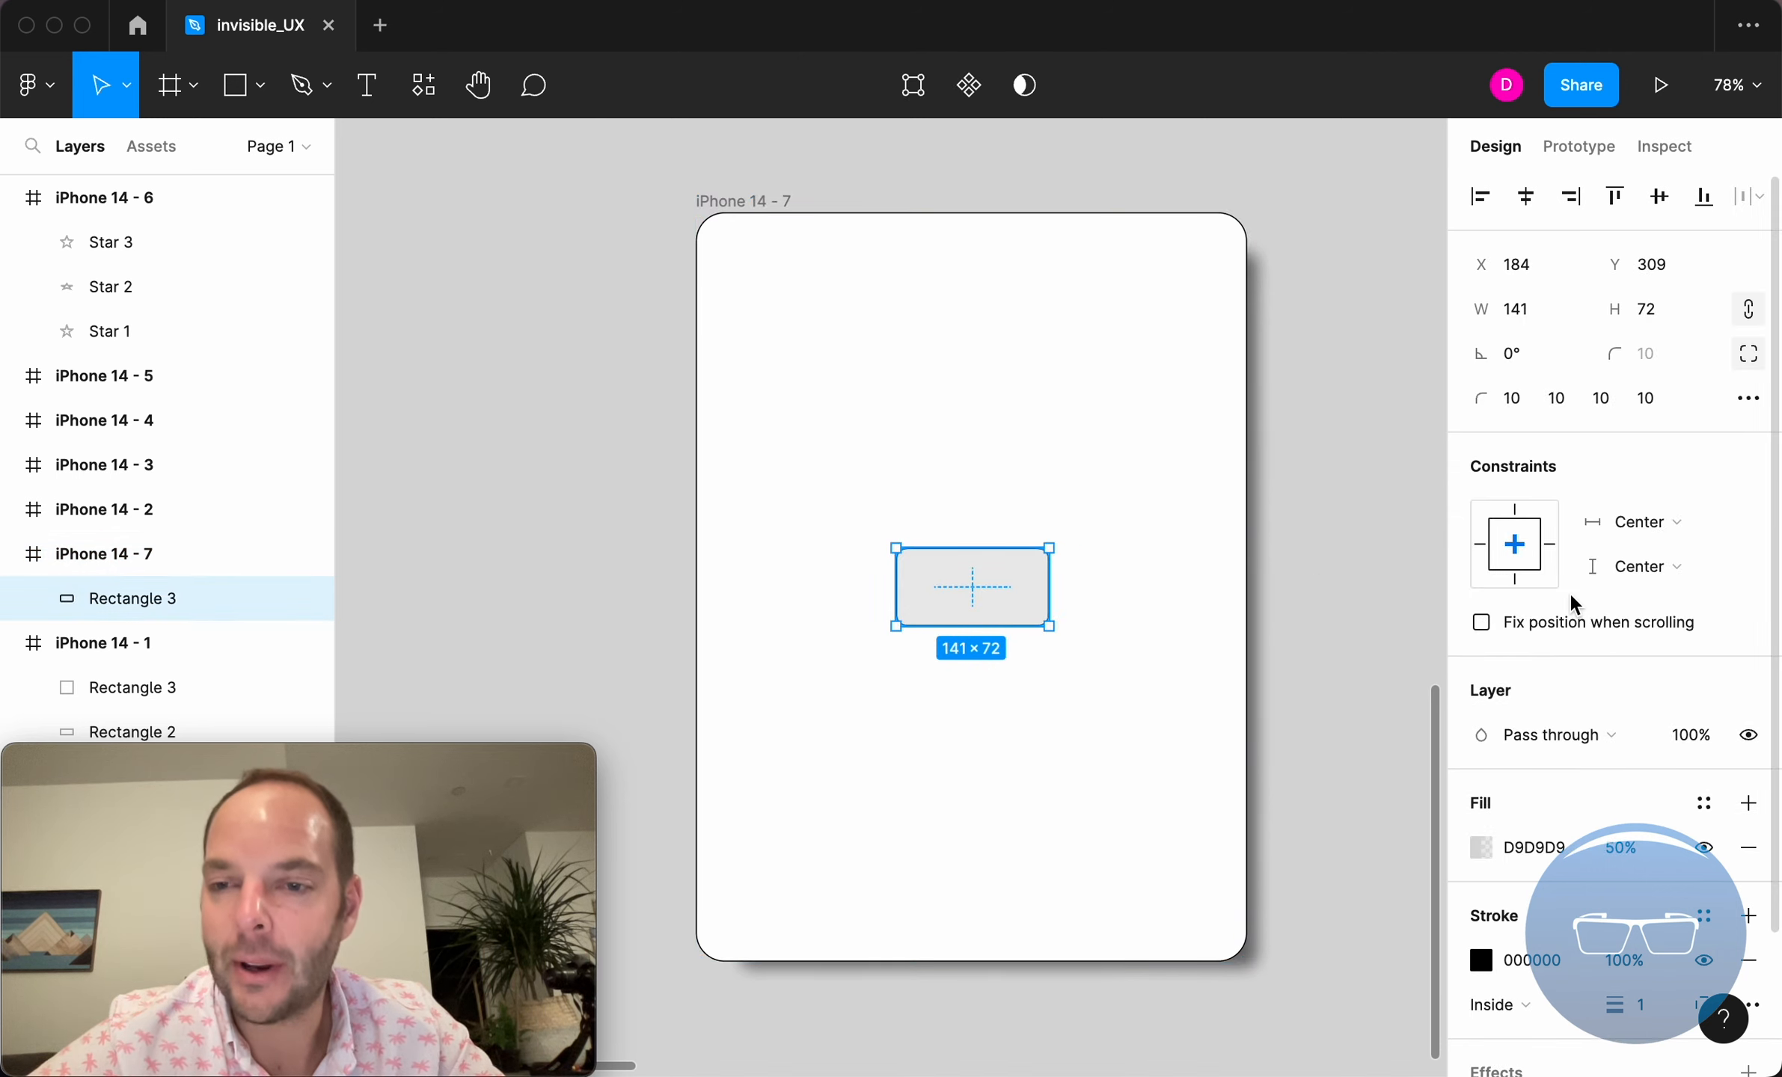
left_click(1652, 520)
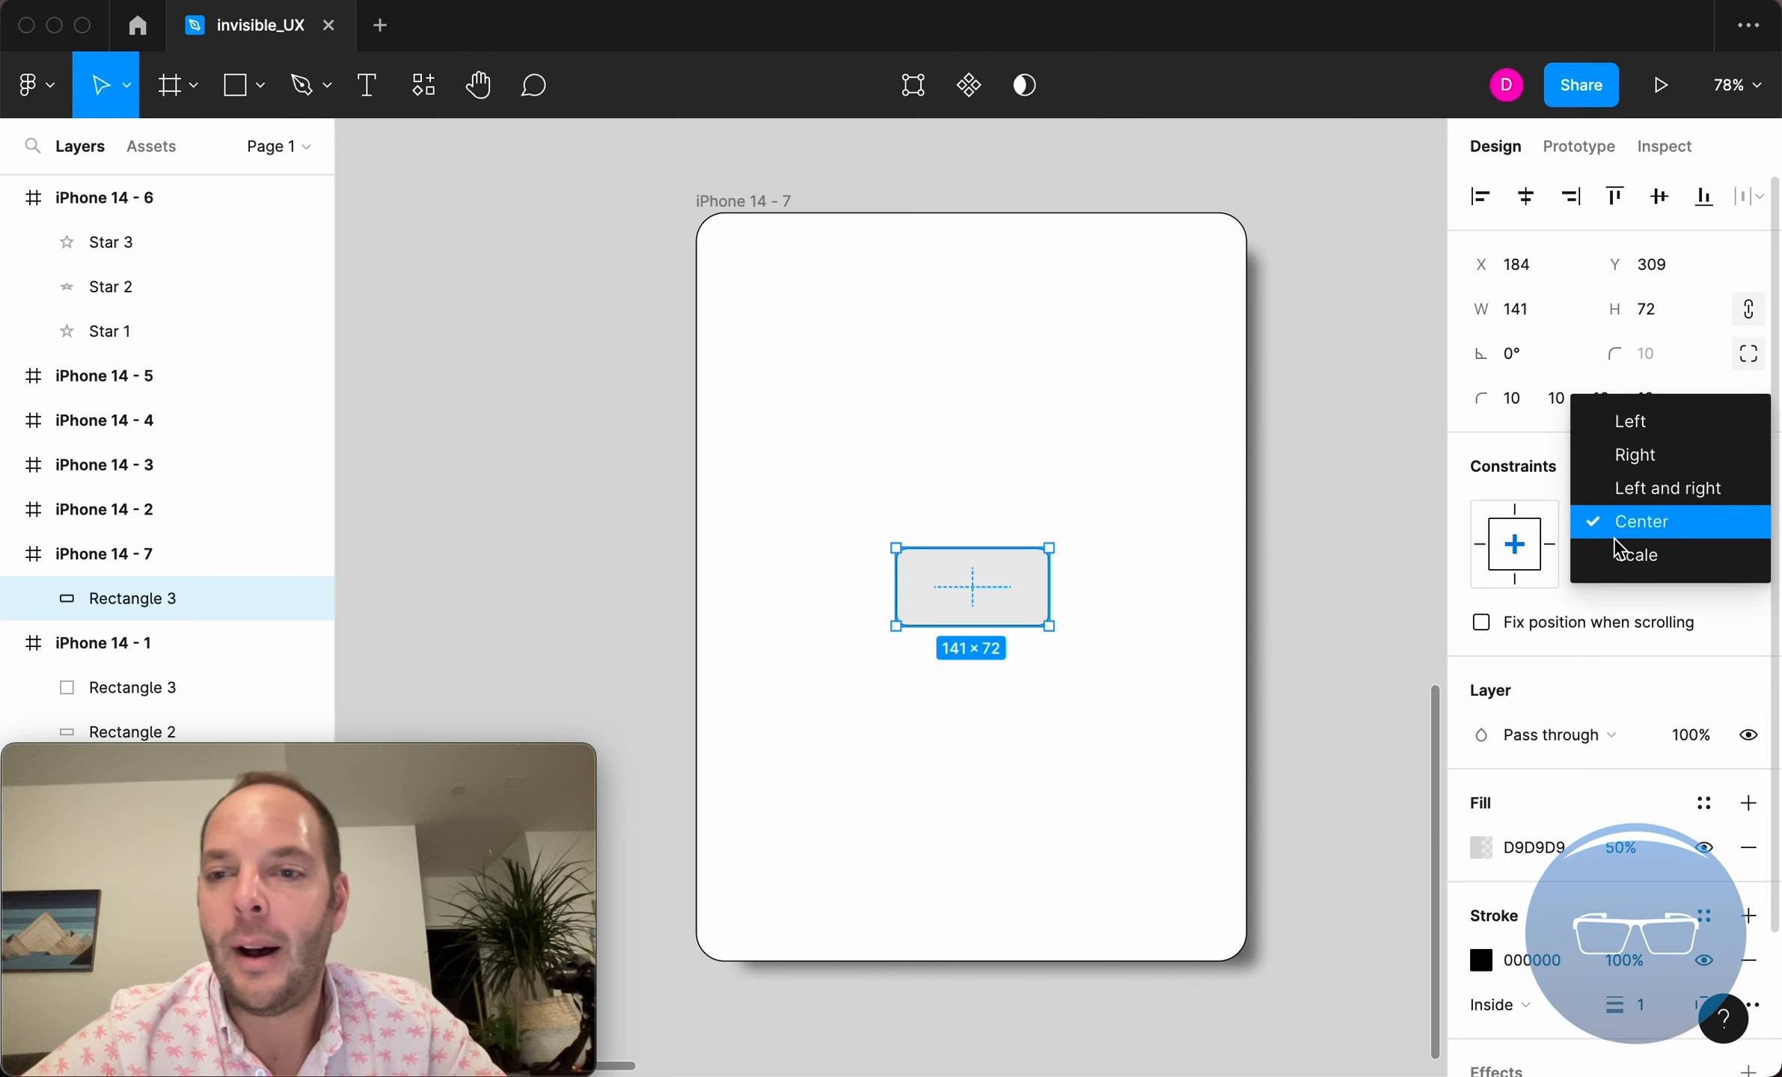
left_click(1631, 523)
left_click(1628, 528)
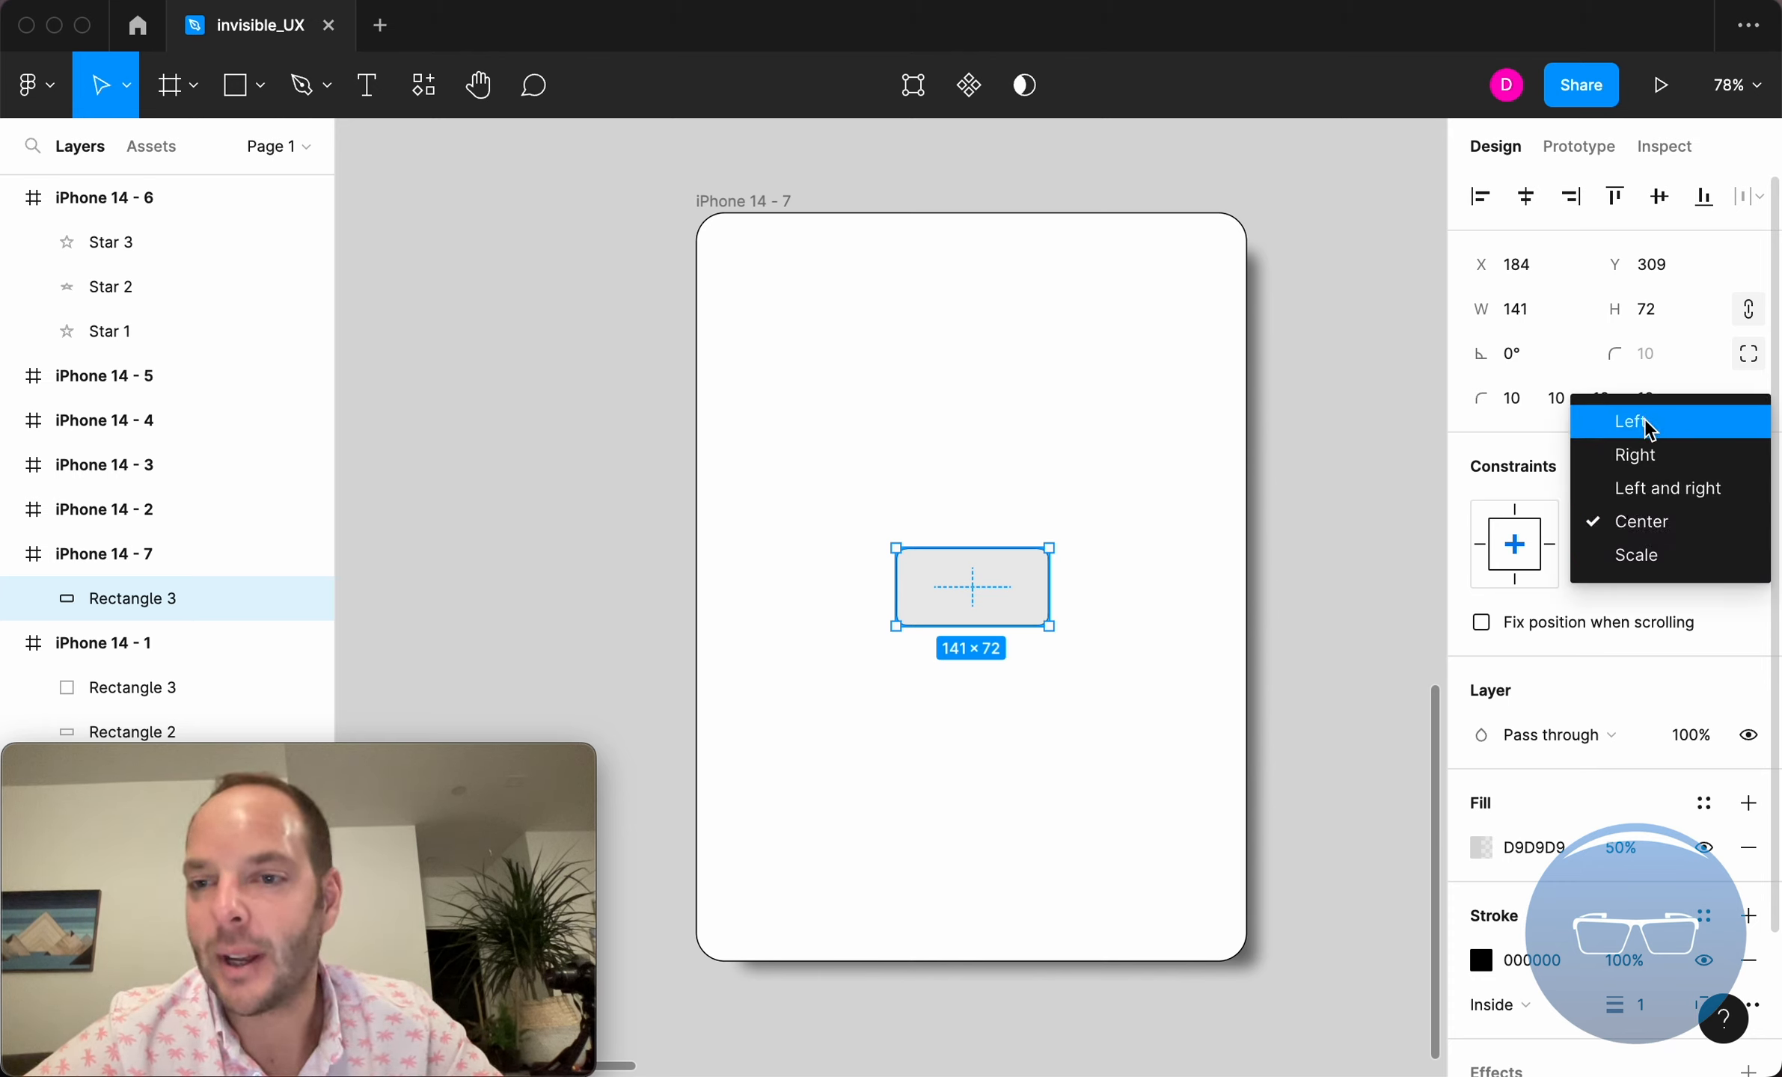
left_click(1629, 529)
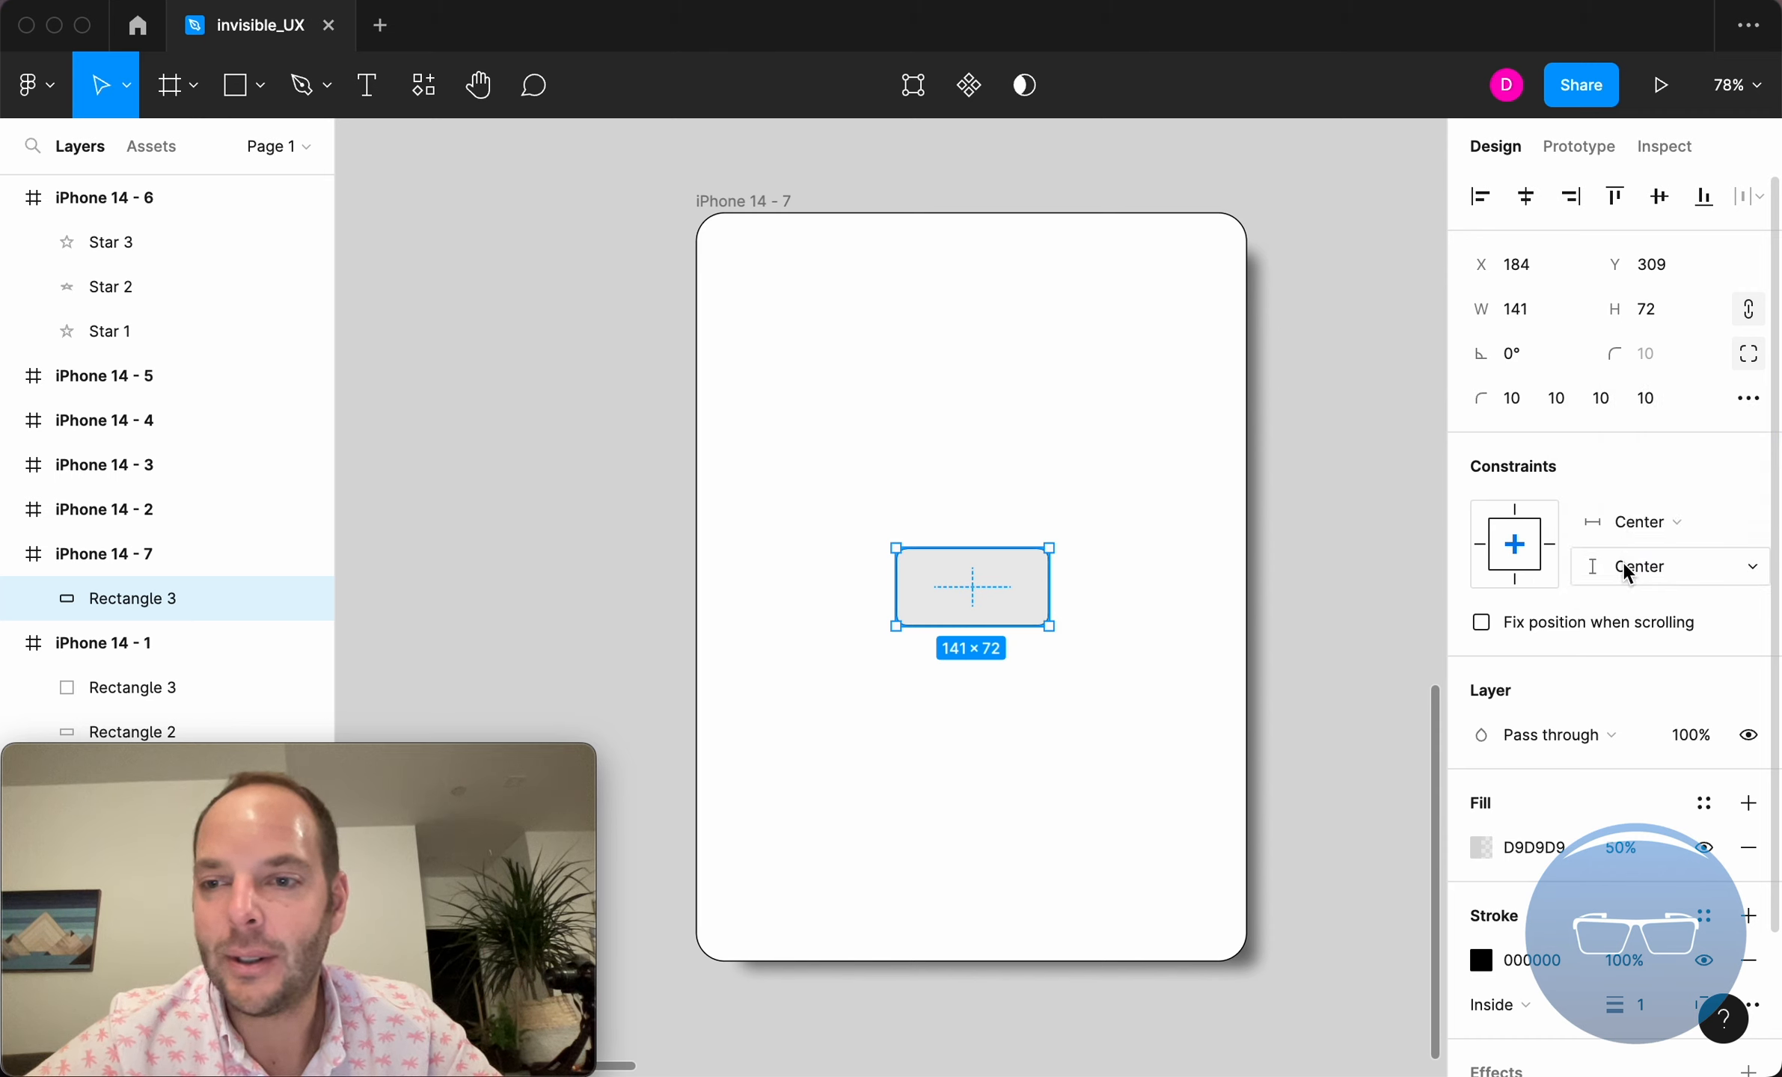
left_click(1644, 529)
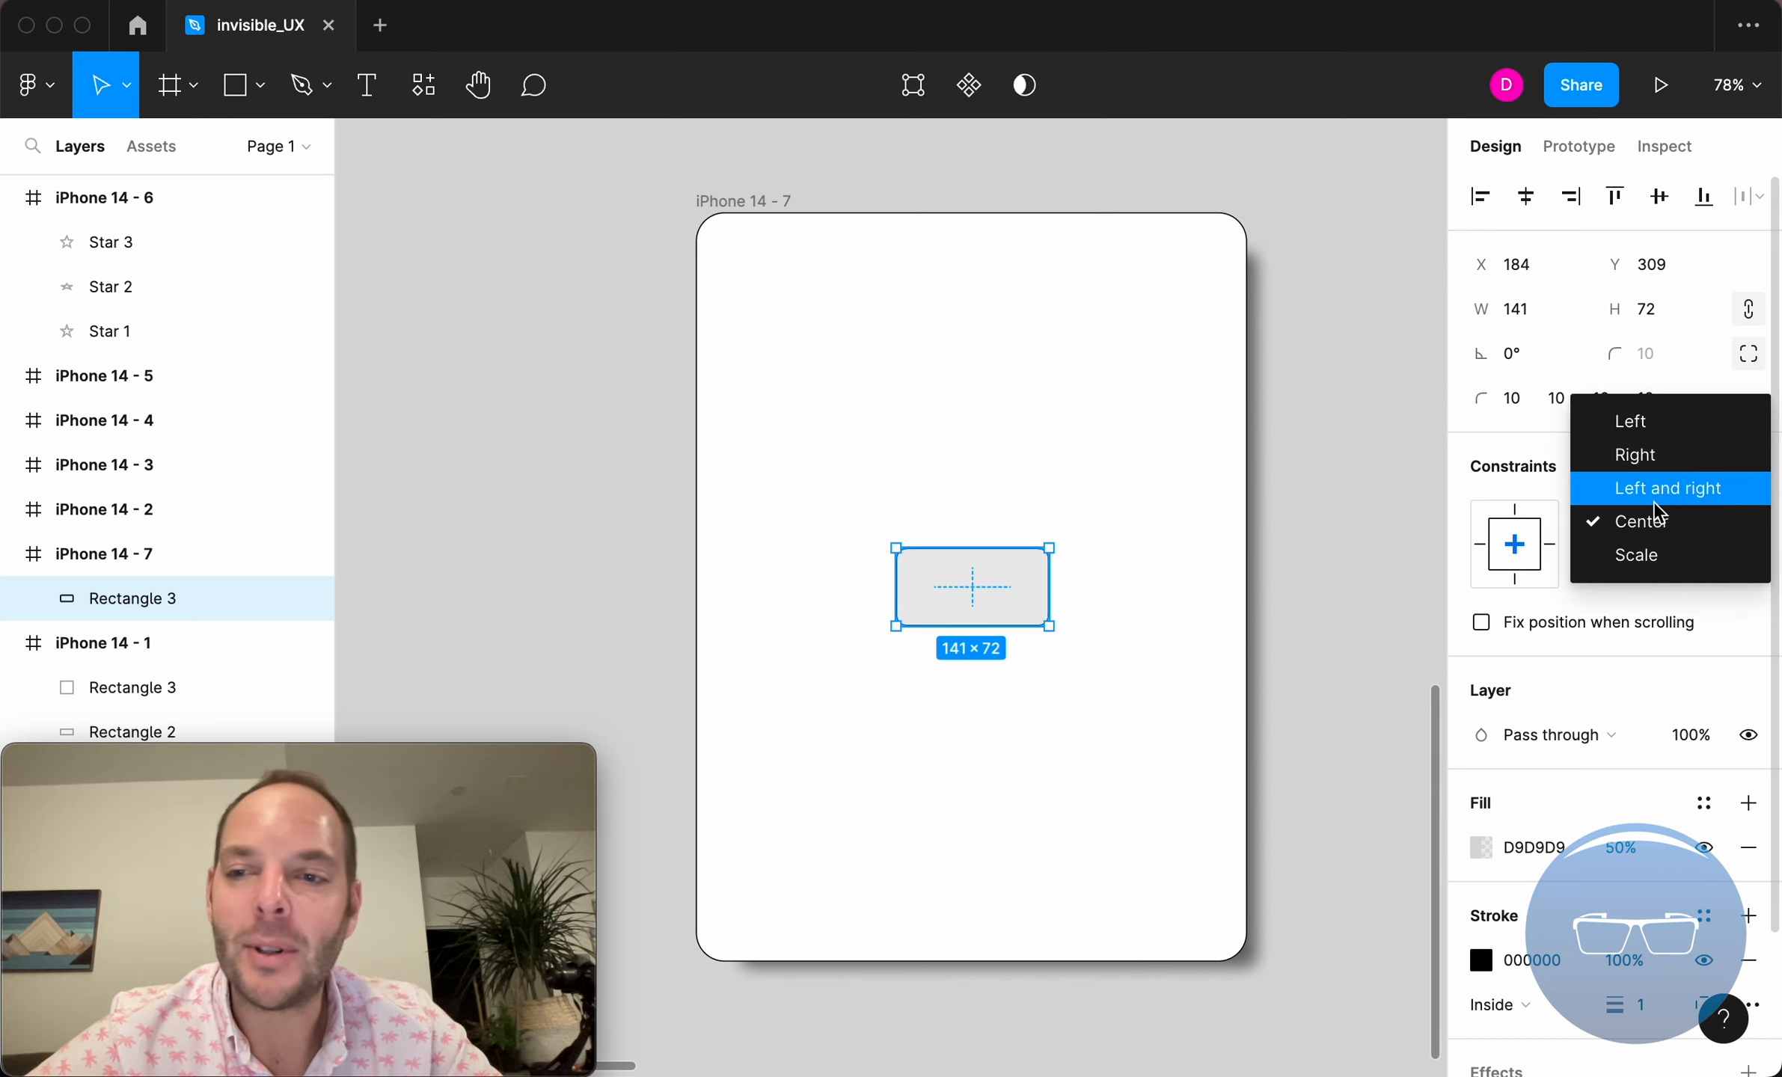
left_click(1533, 464)
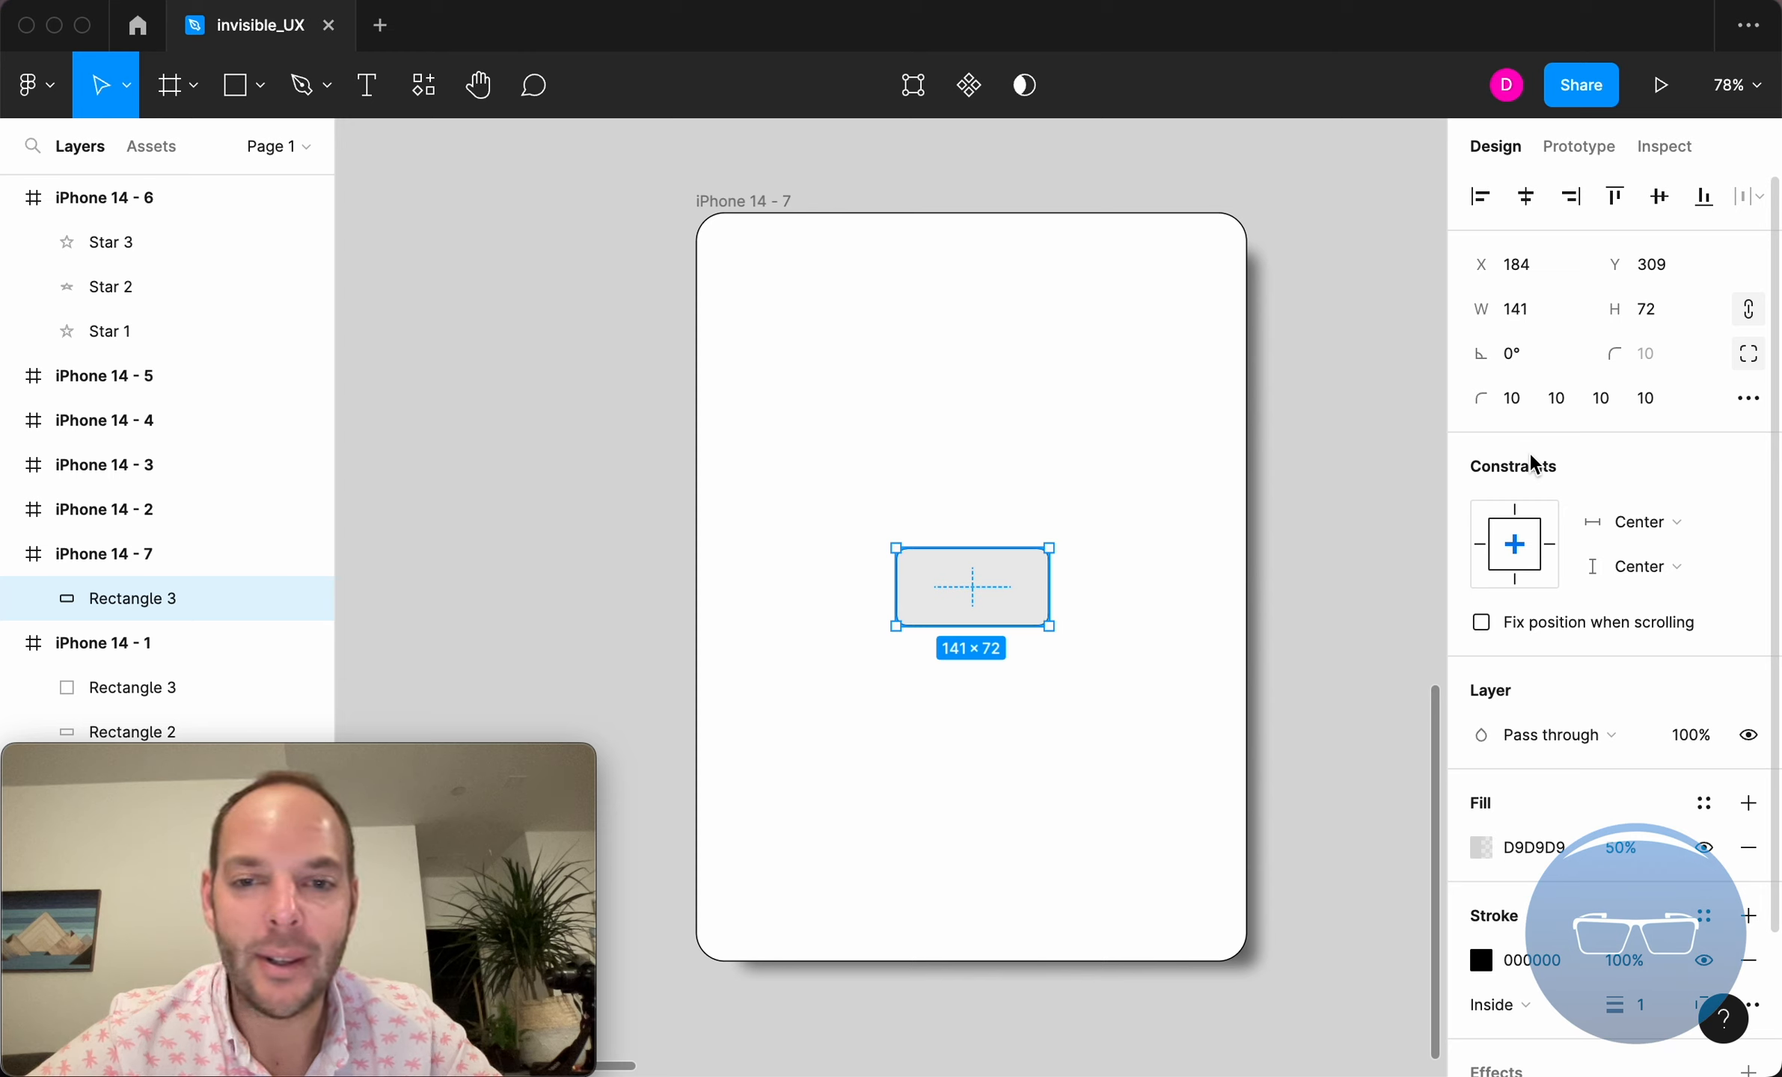
left_click(1638, 572)
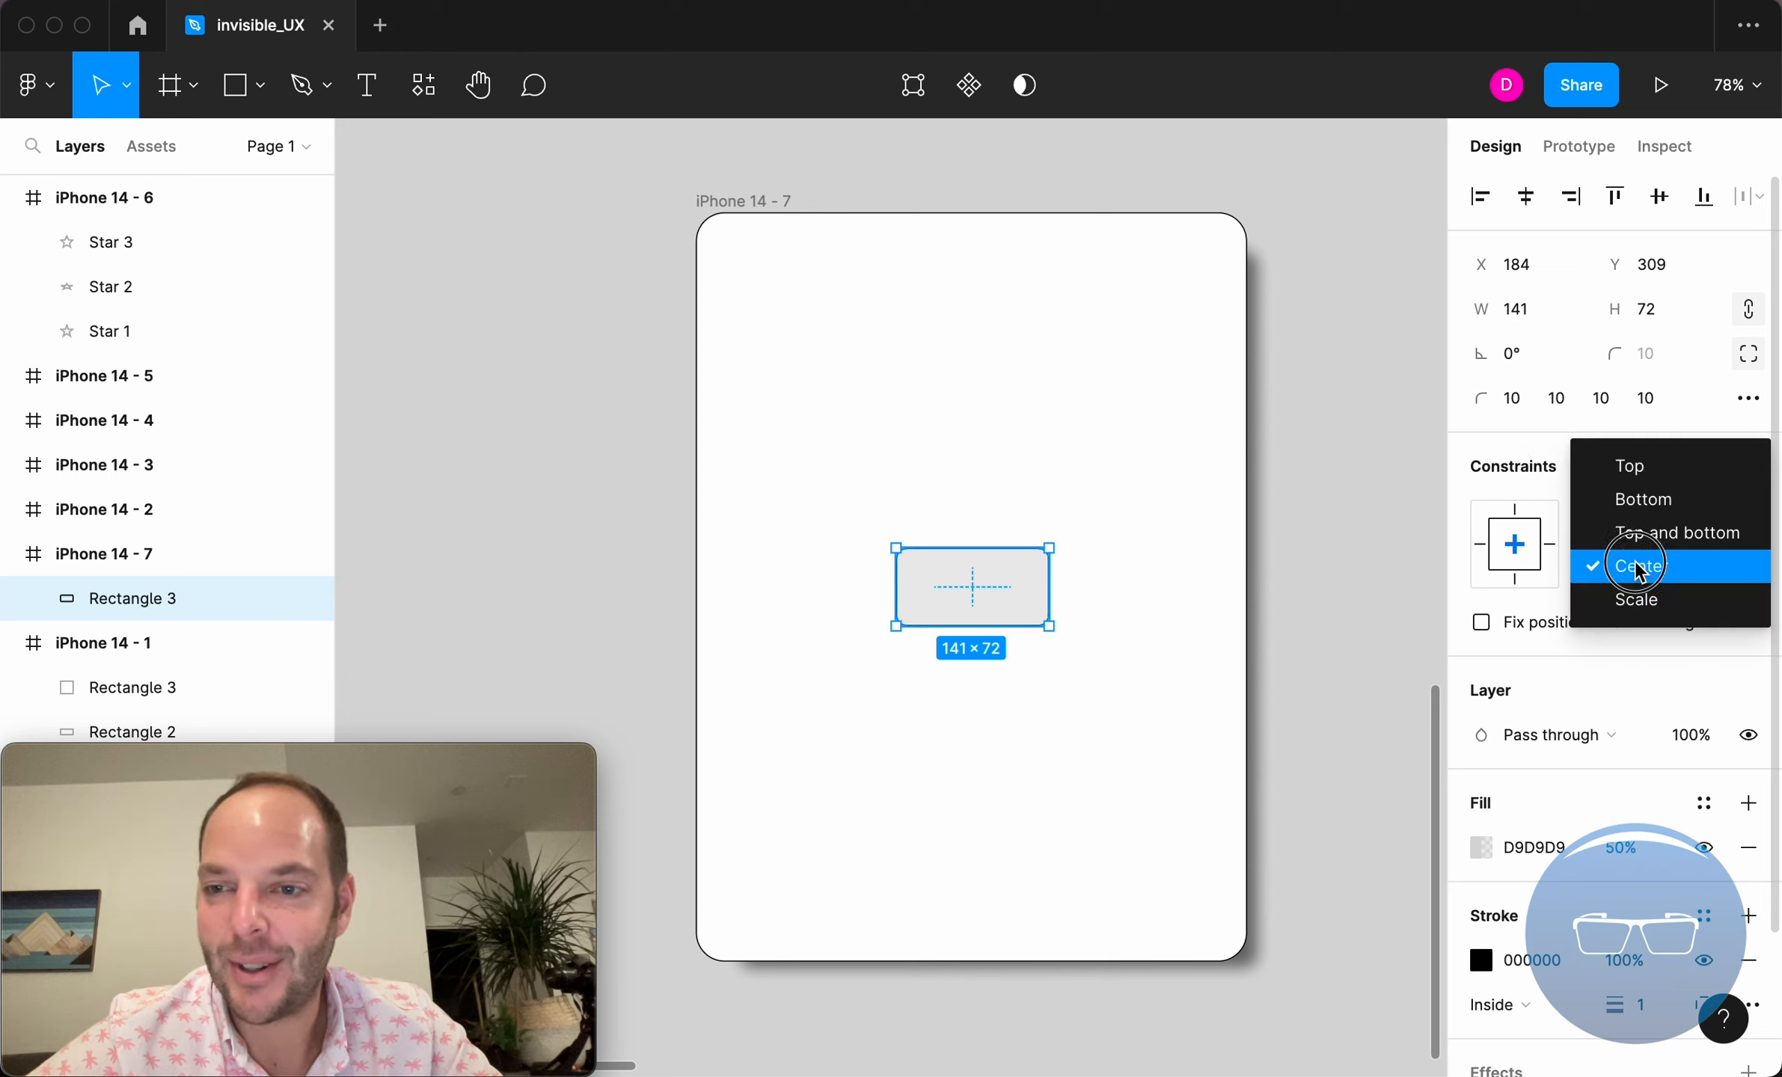
left_click(1558, 447)
left_click(1628, 566)
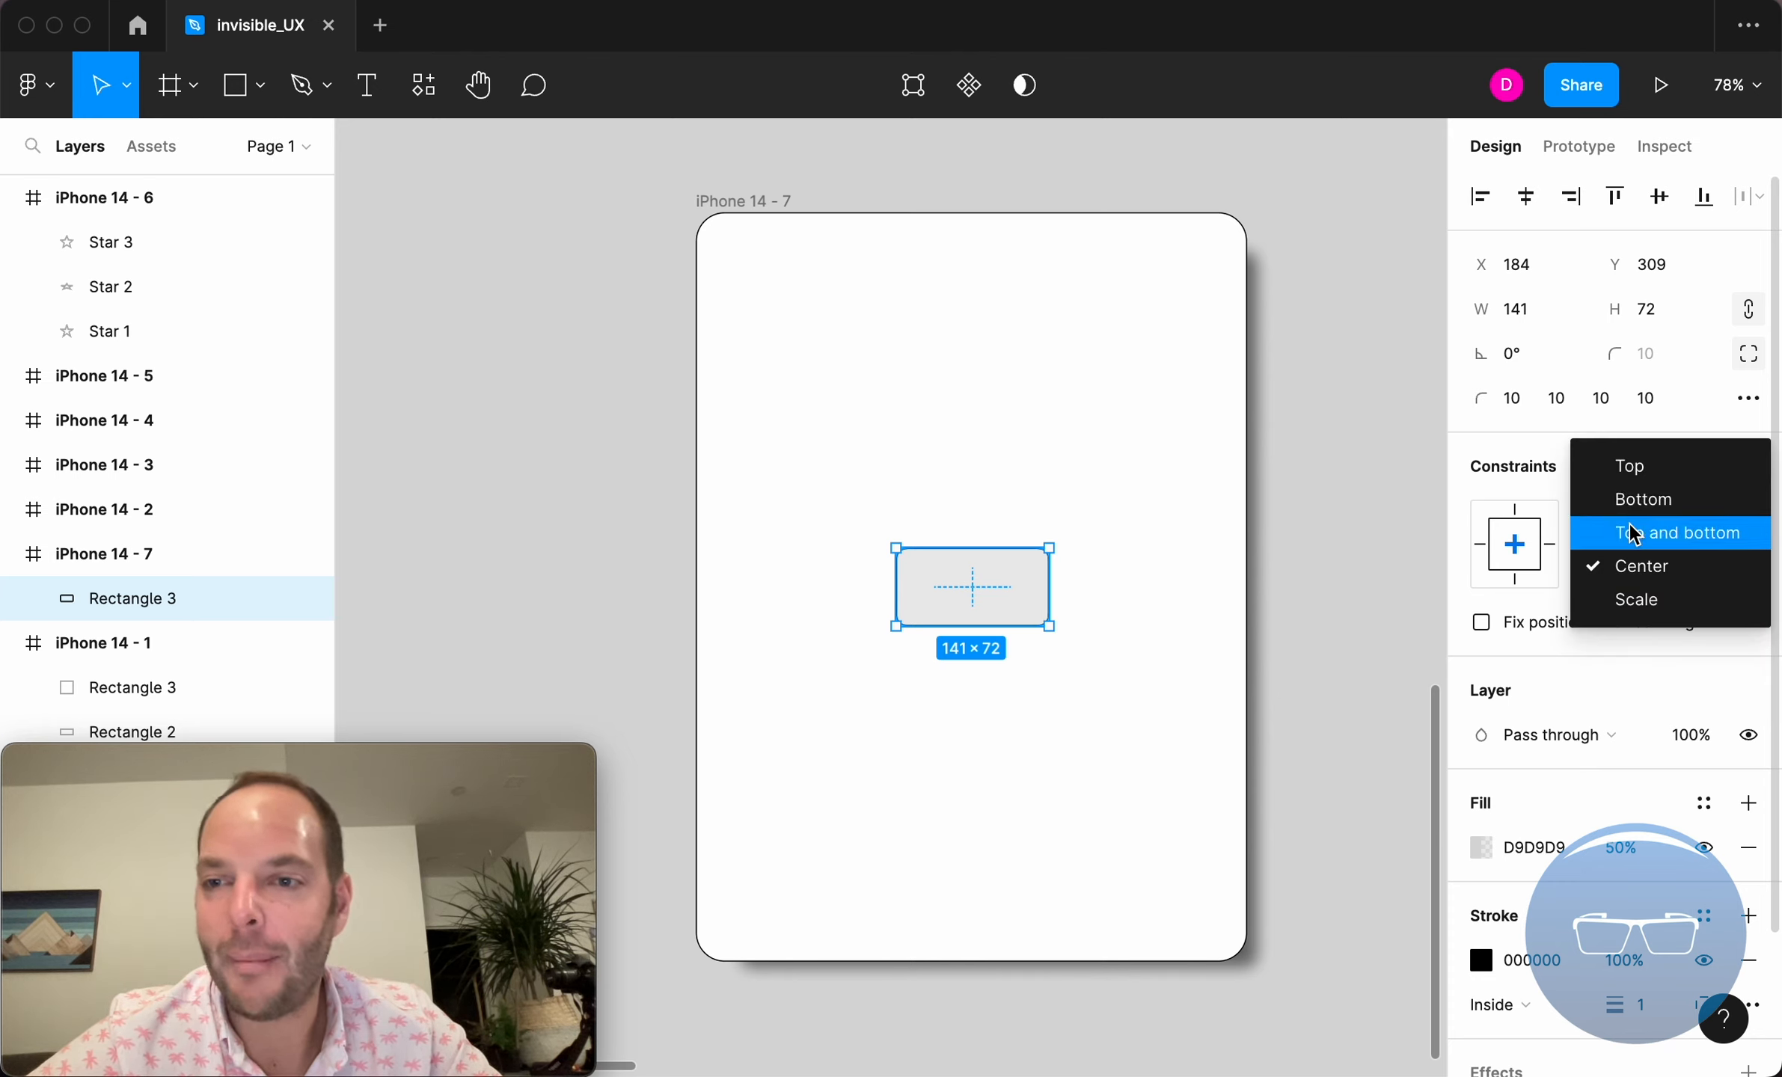